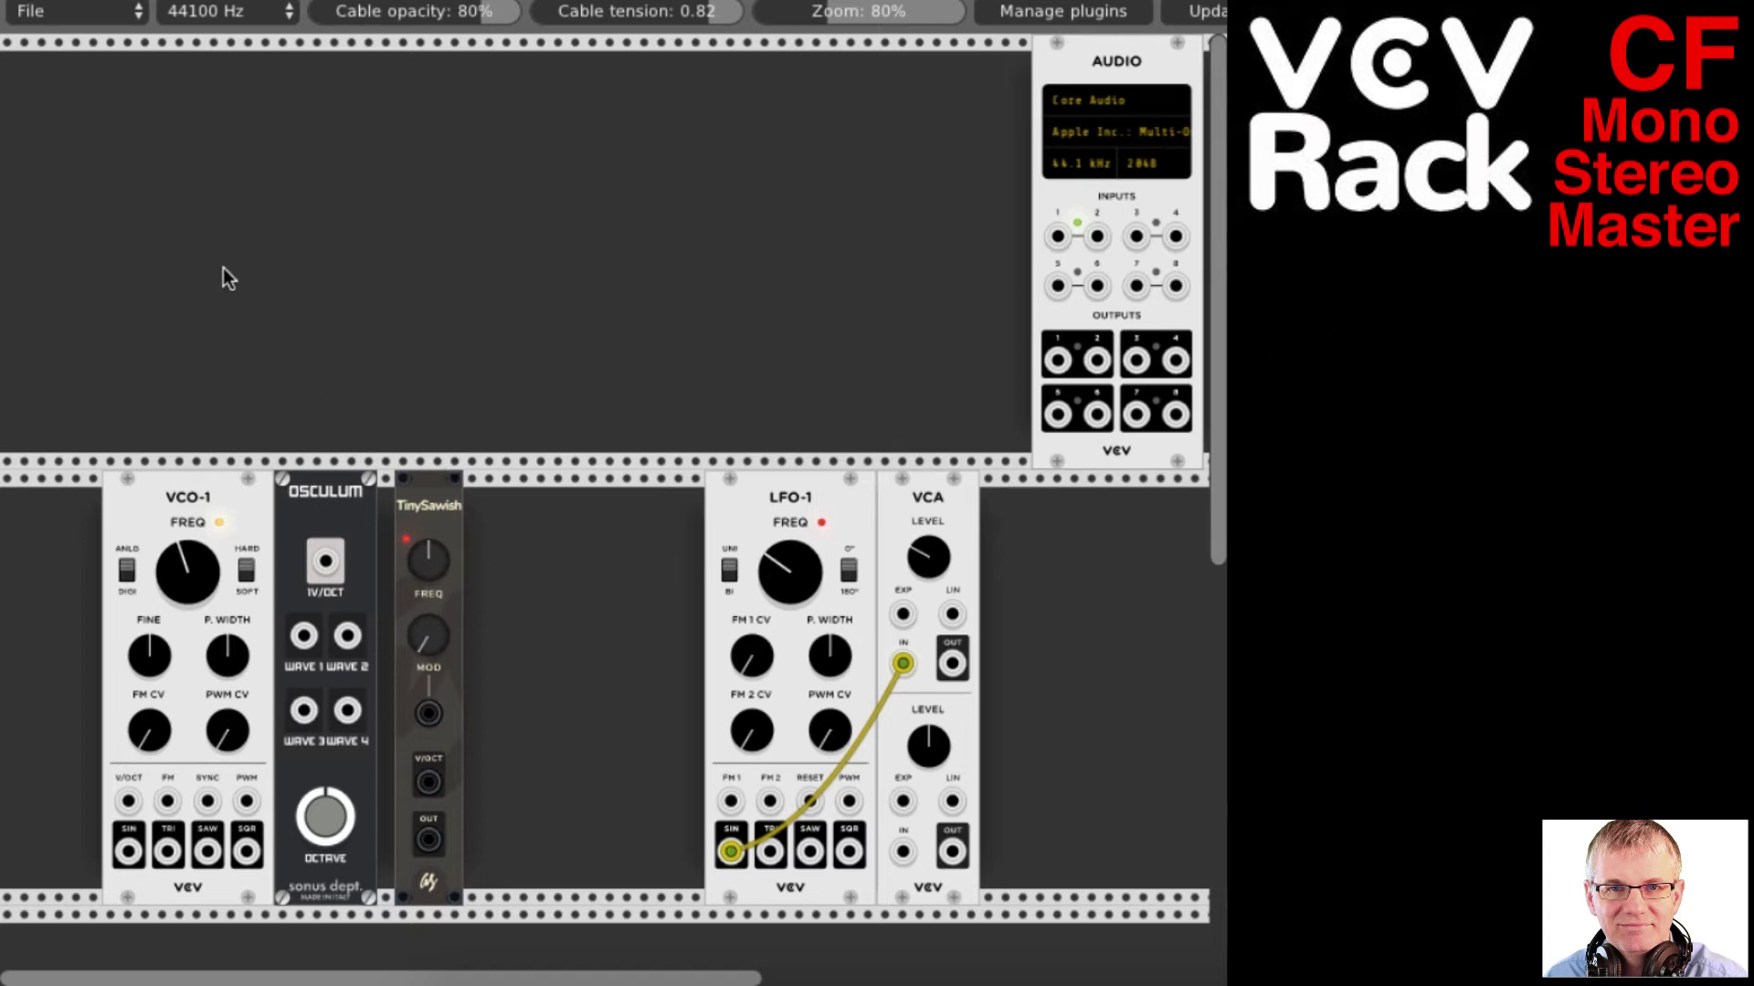
Add the 8-CH Mixer from AS to the upper rack row and place it just before the Audio module
right_click(364, 202)
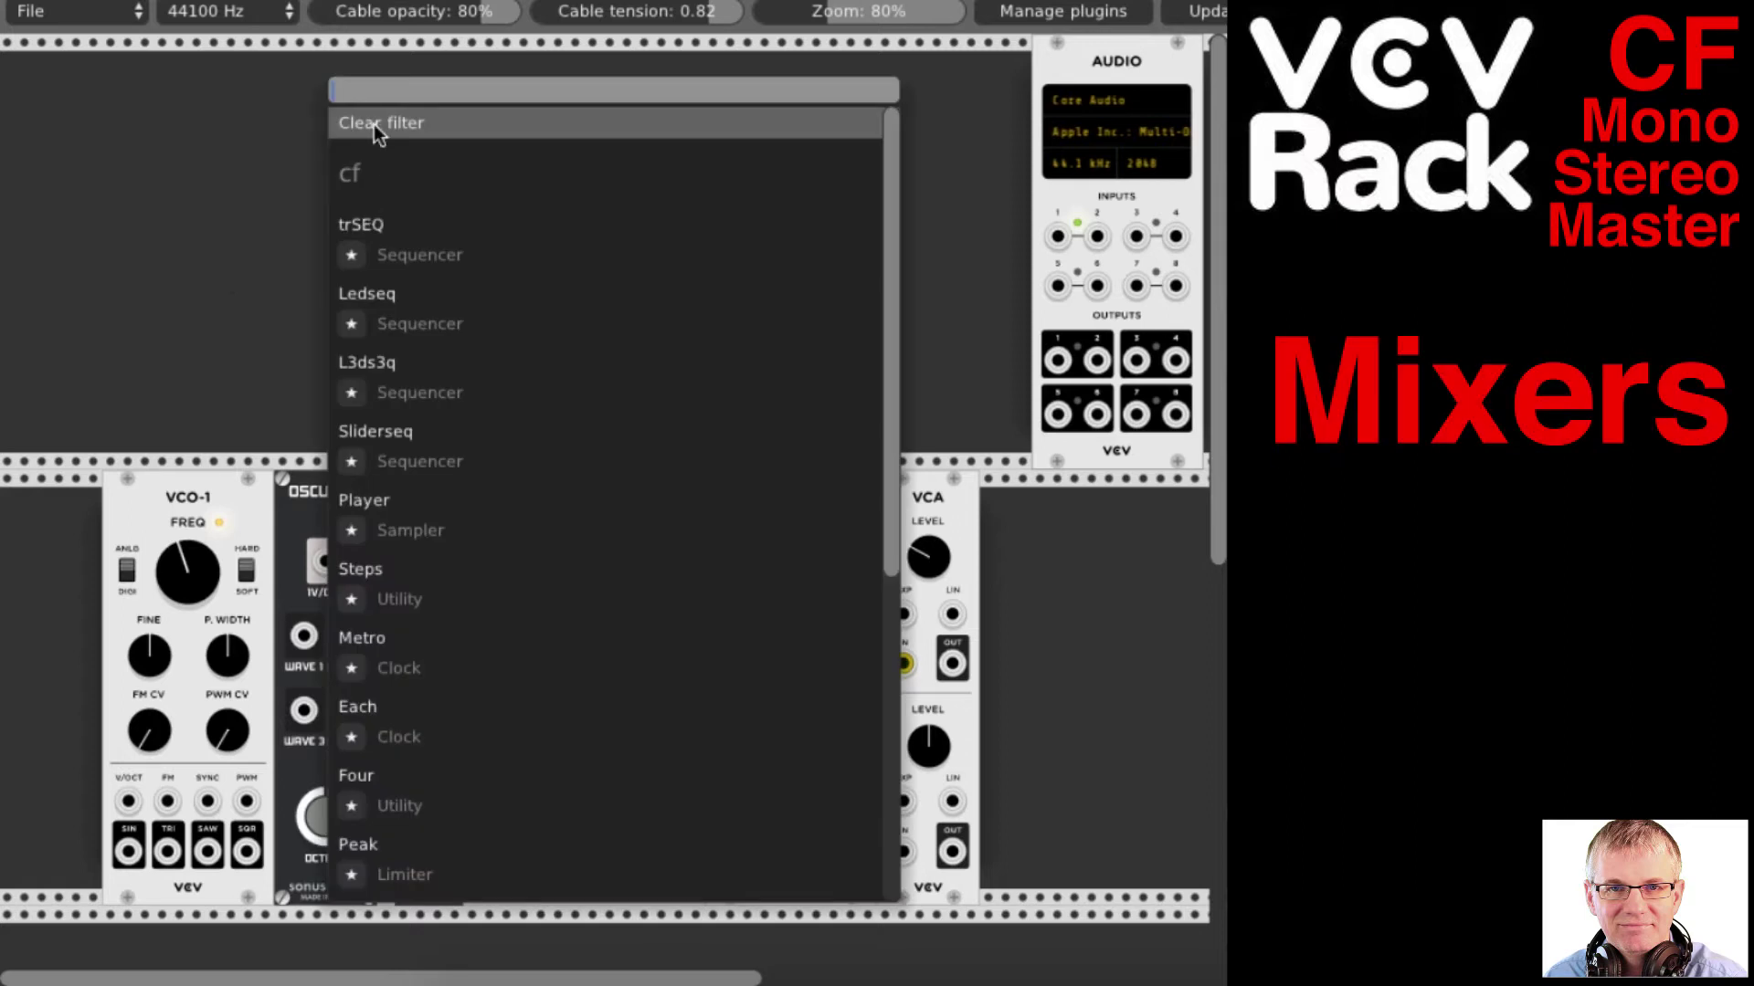
left_click(374, 125)
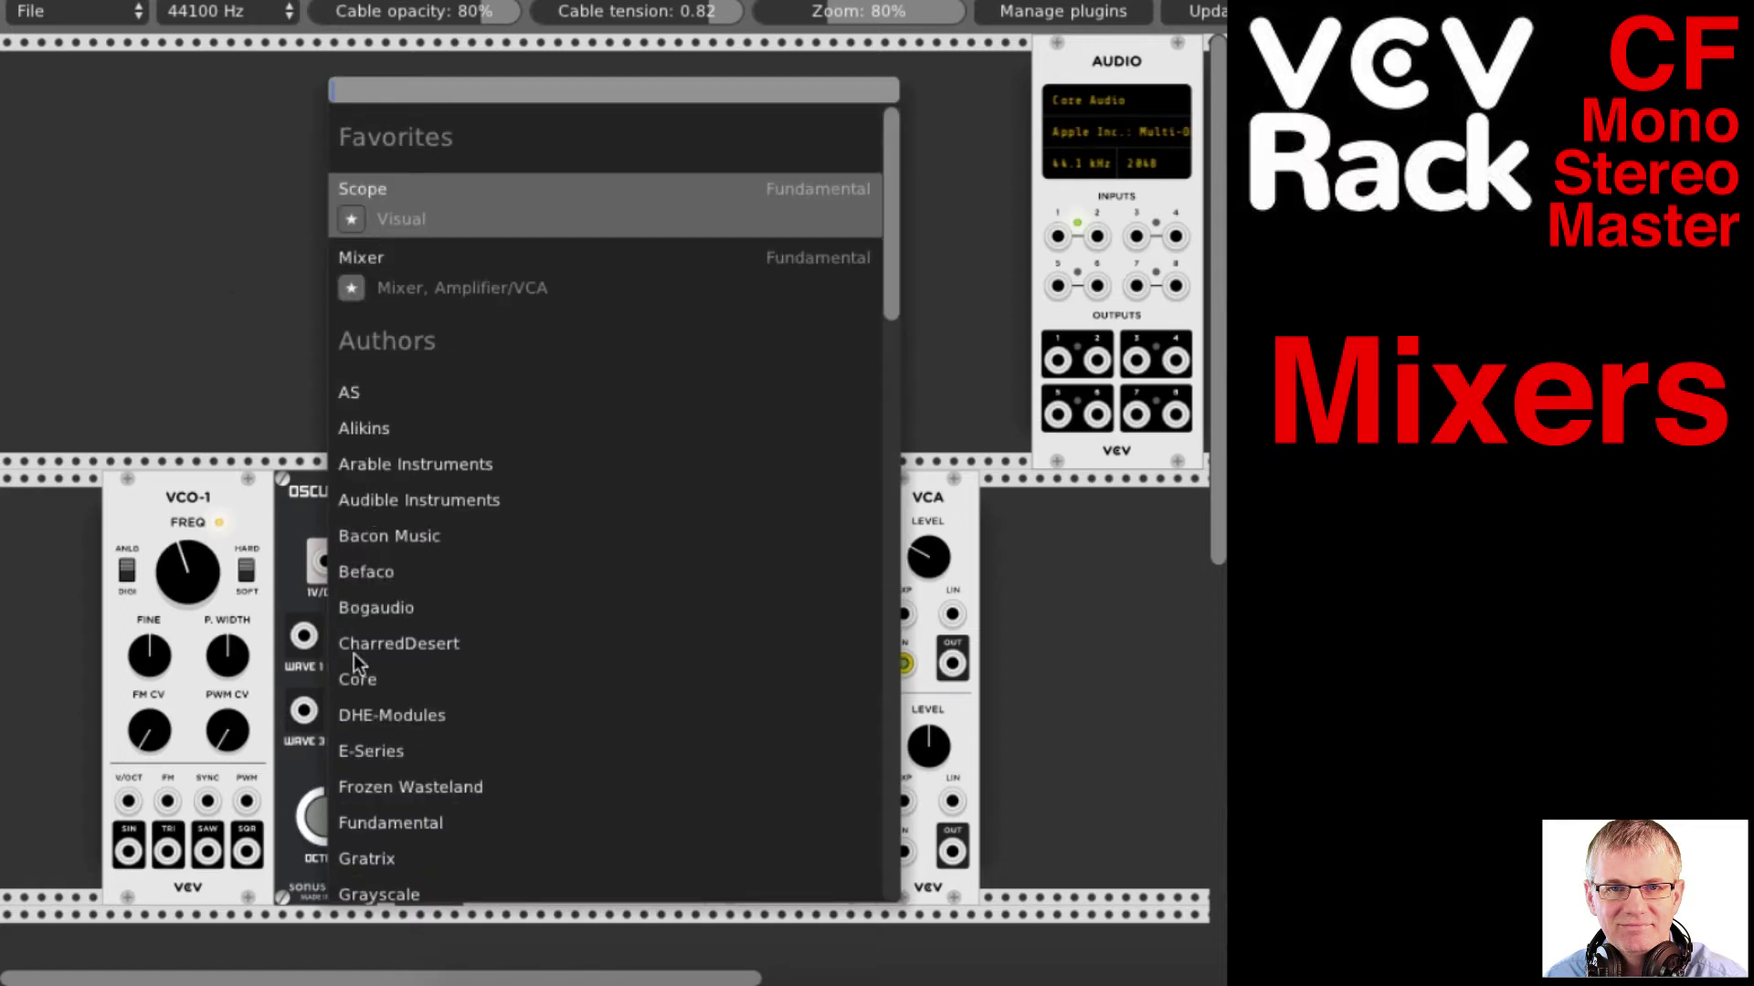
left_click(350, 391)
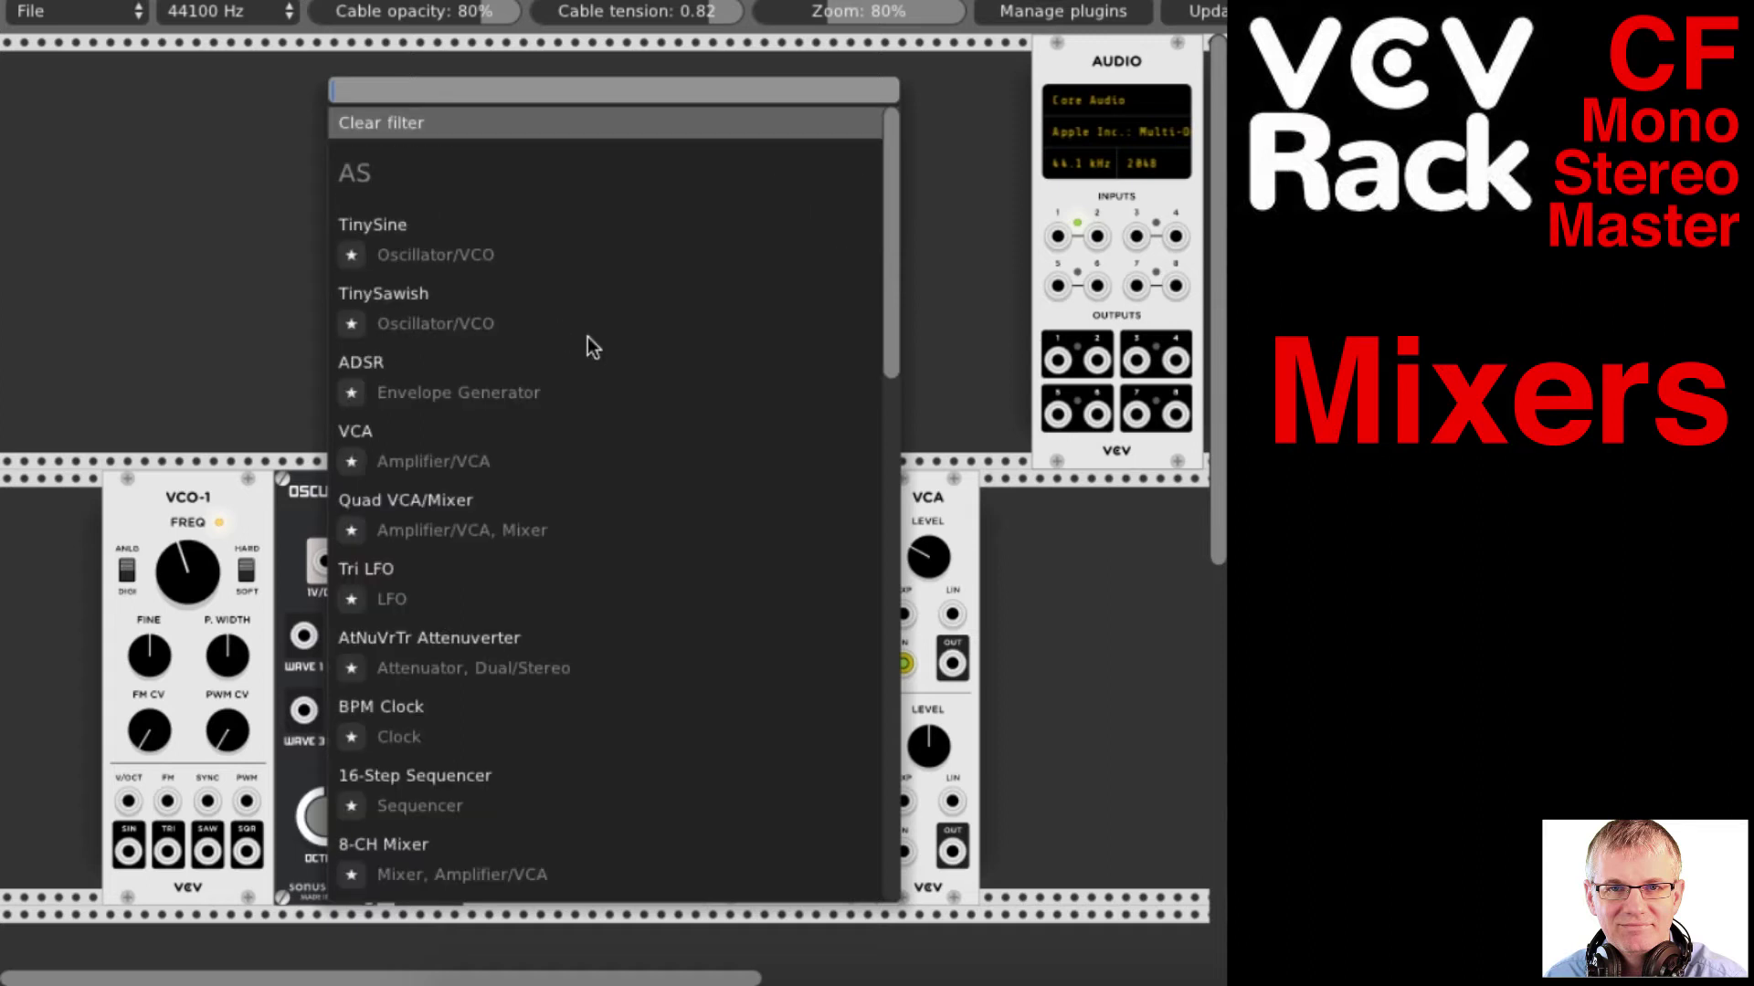
scroll(560, 389, "down", 2)
left_click(386, 752)
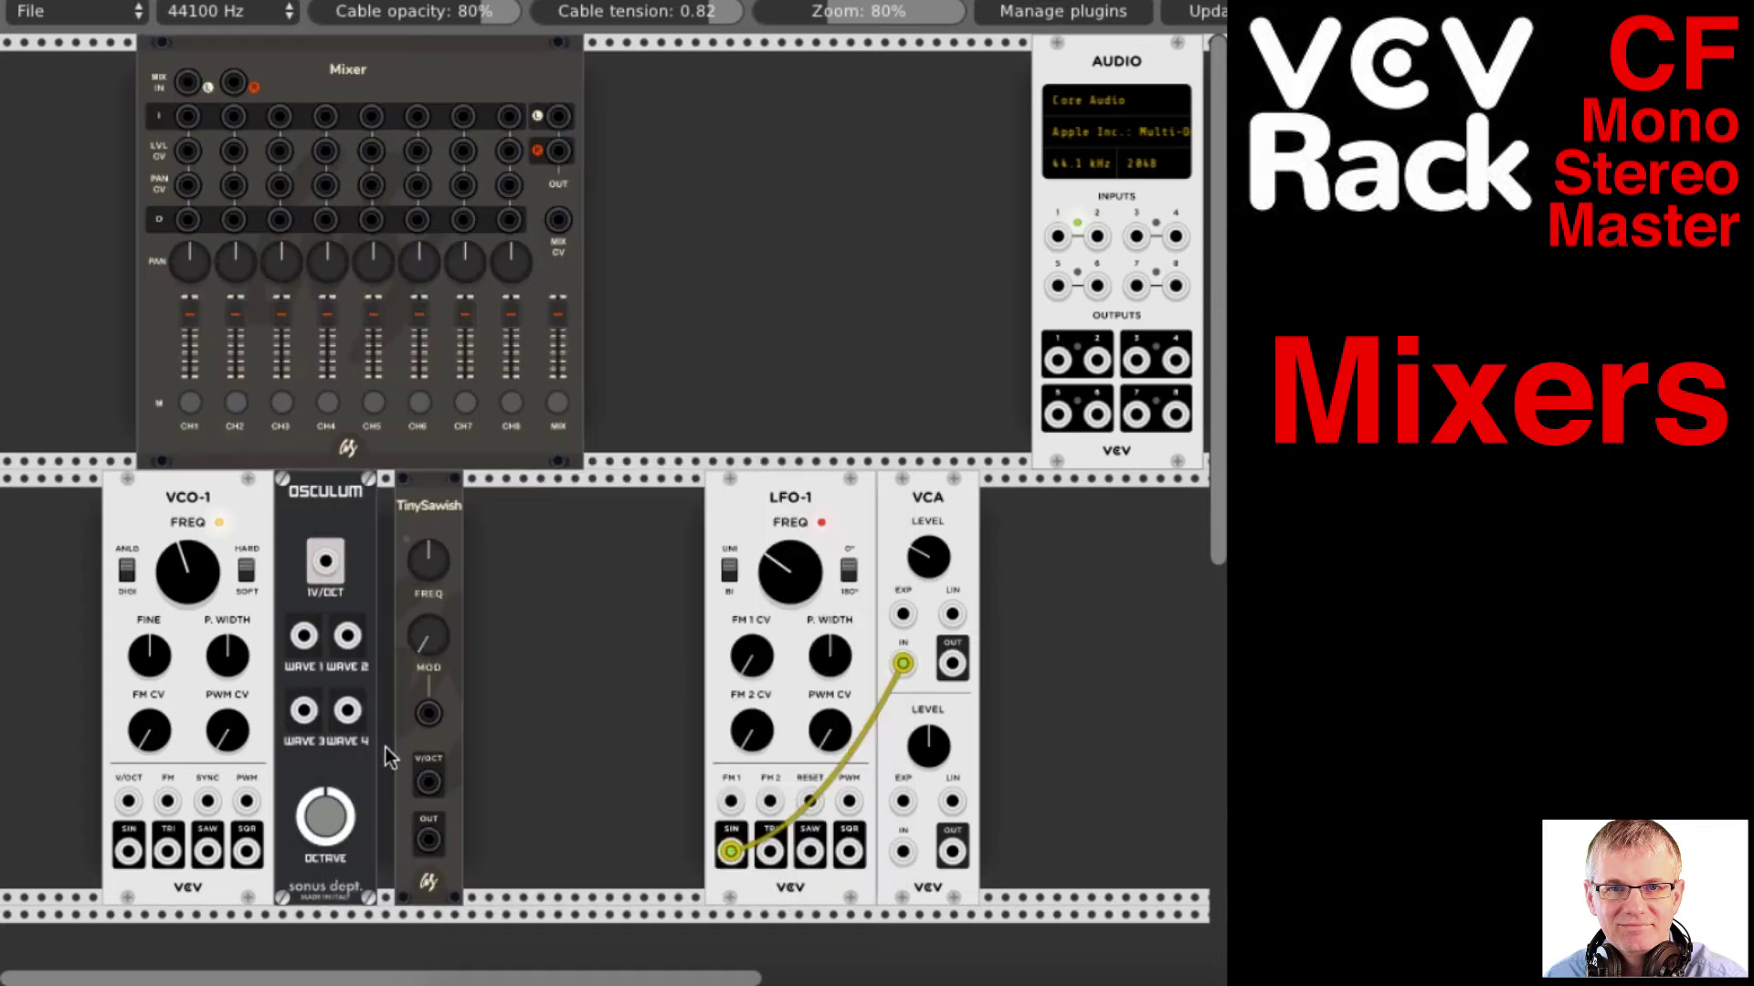
left_click_drag(402, 69, 740, 234)
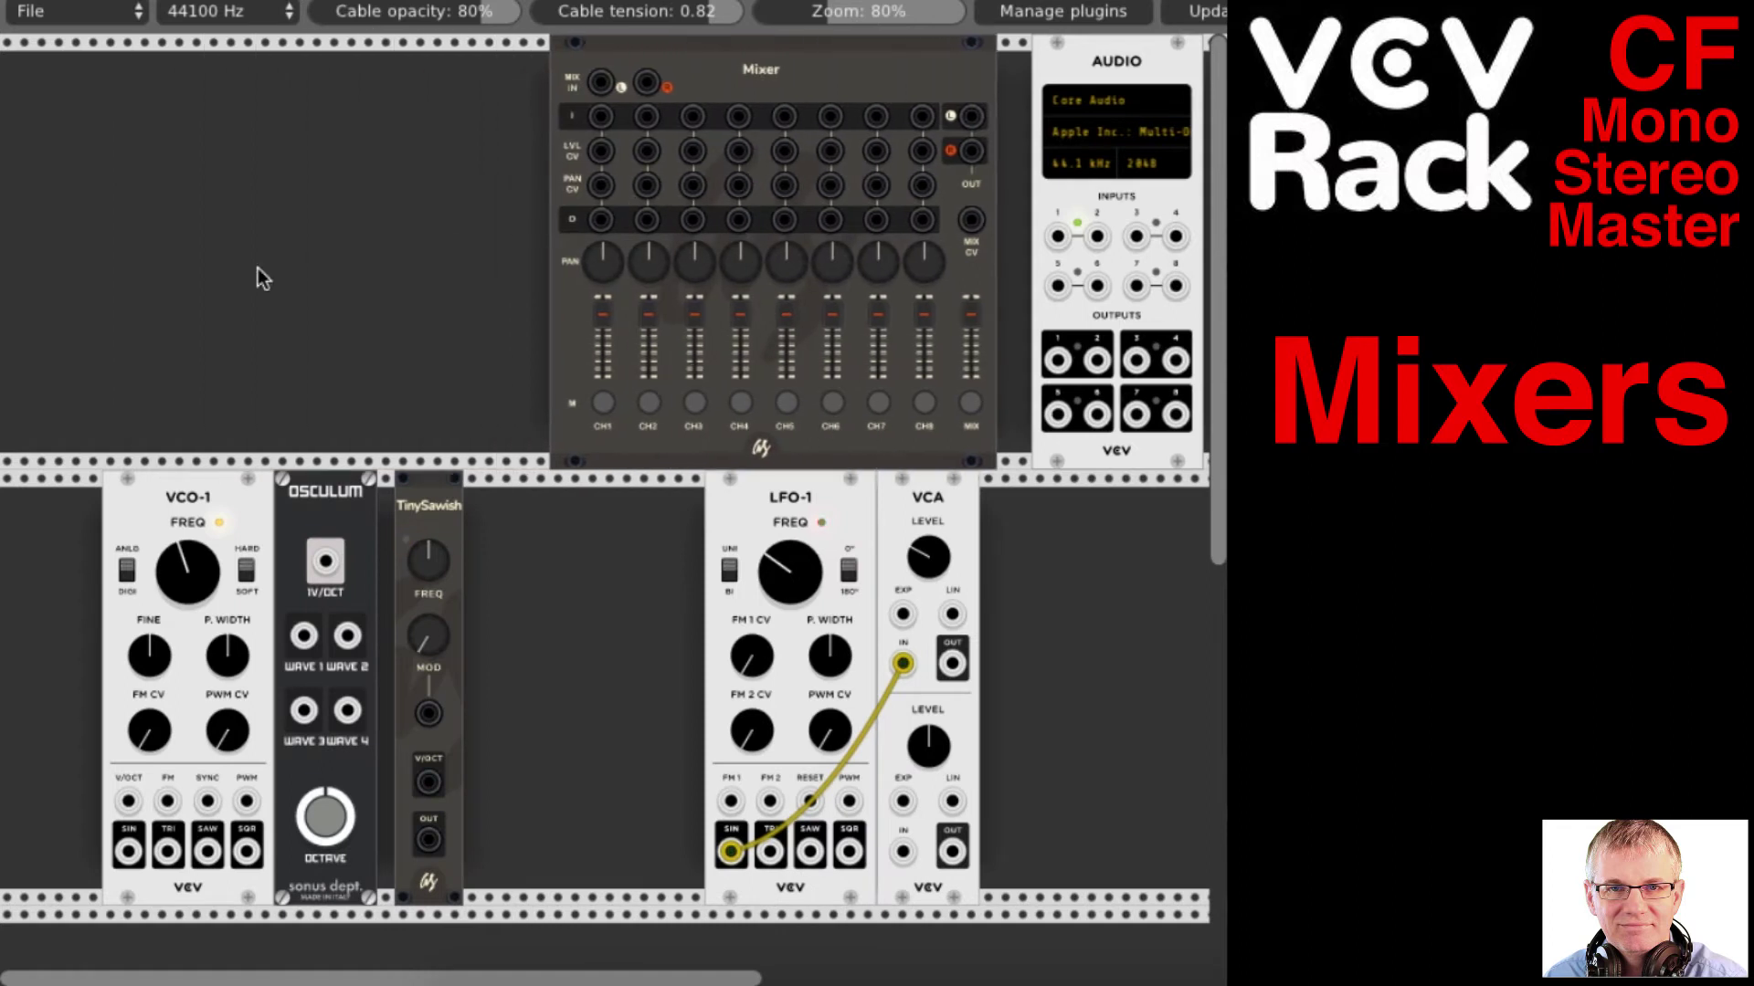
Add the Fundamental Mixer to the upper row and place it beside the AS 8-CH Mixer
right_click(77, 164)
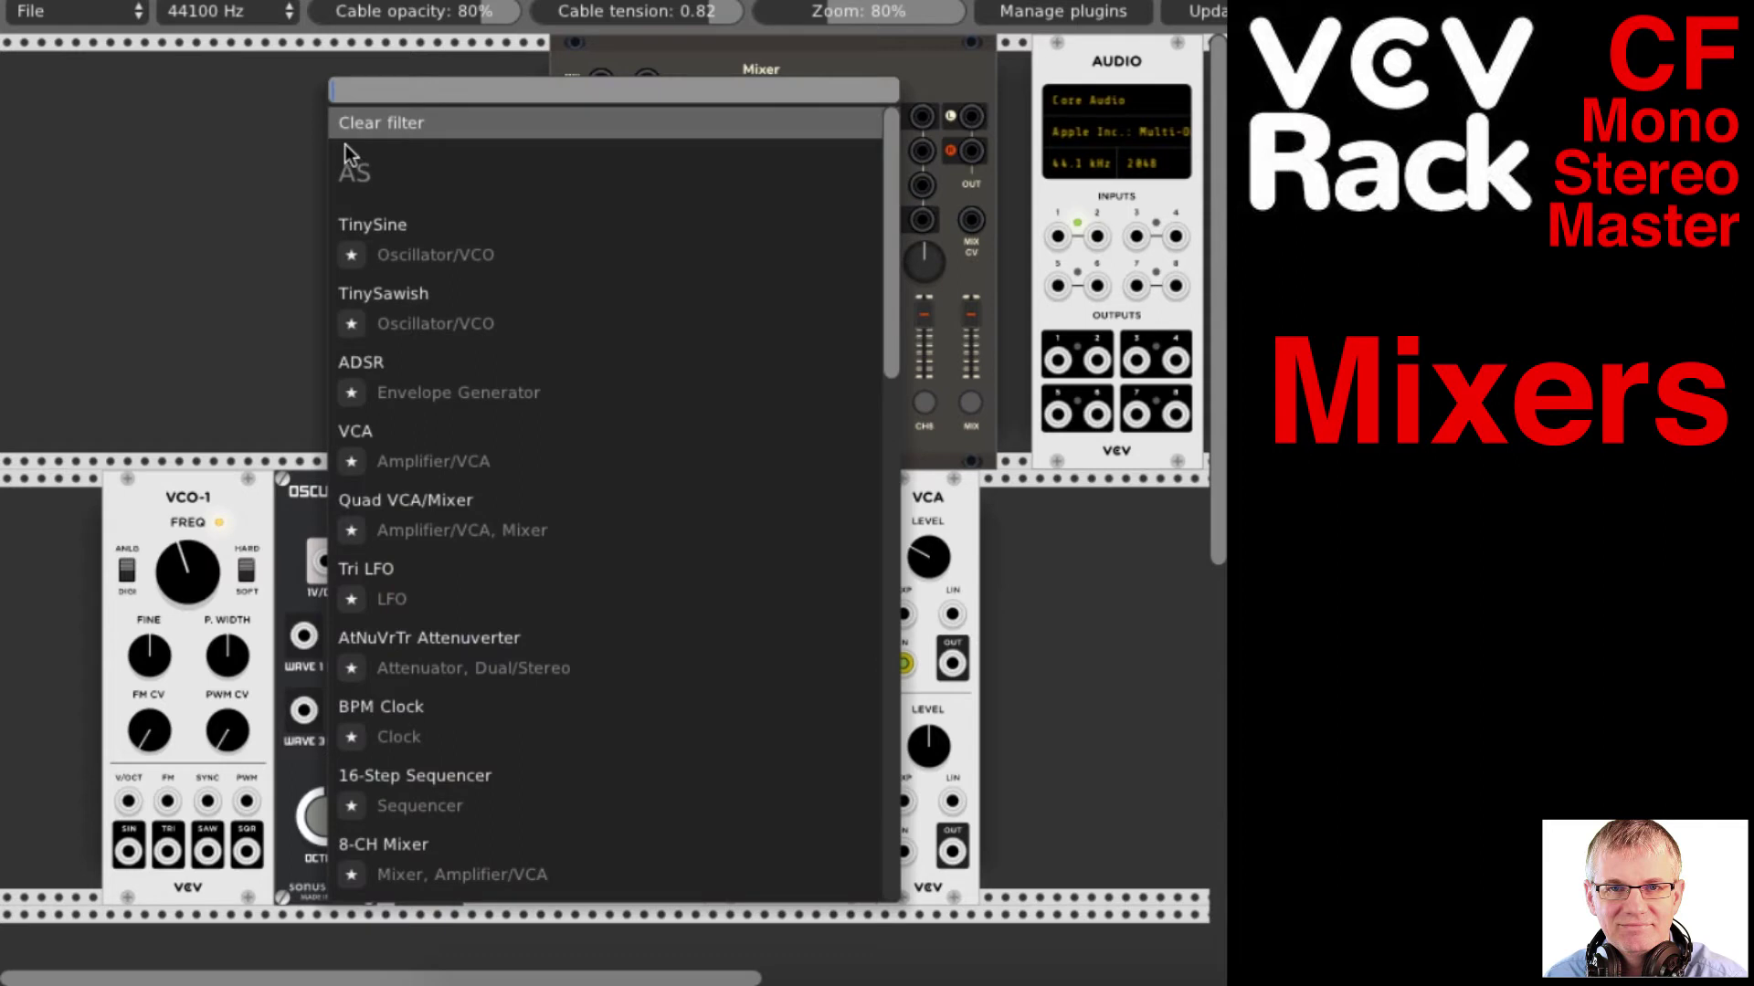
left_click(357, 123)
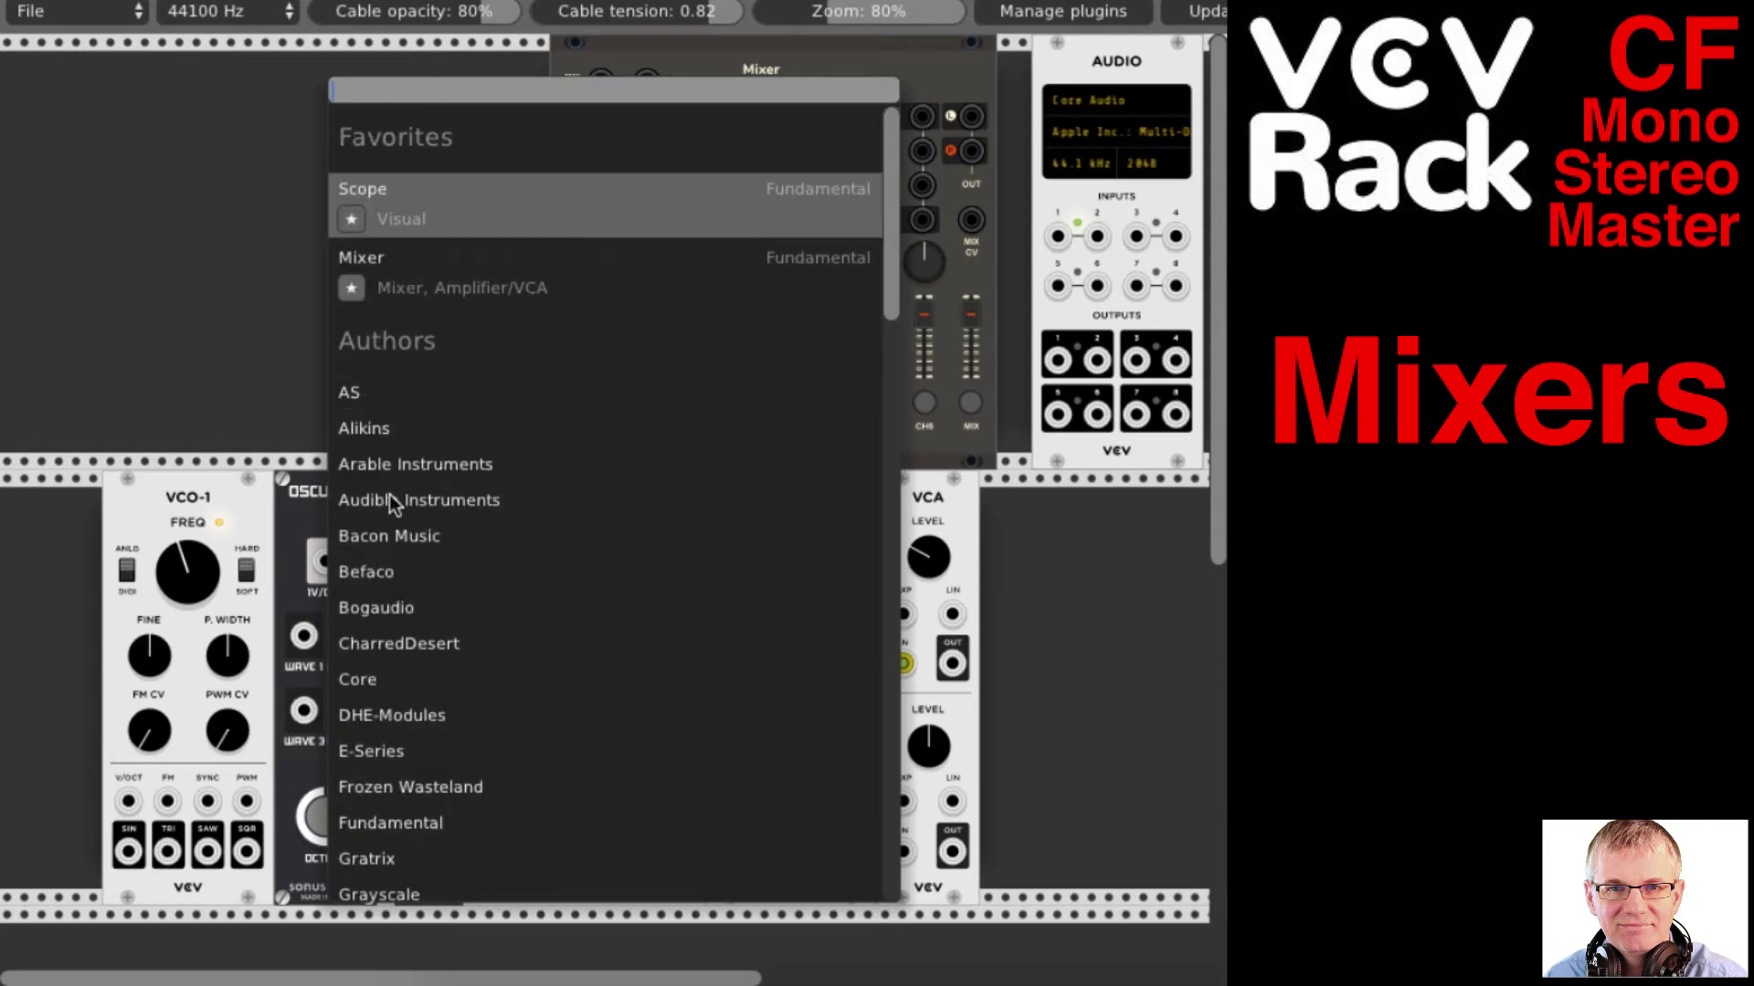
left_click(357, 824)
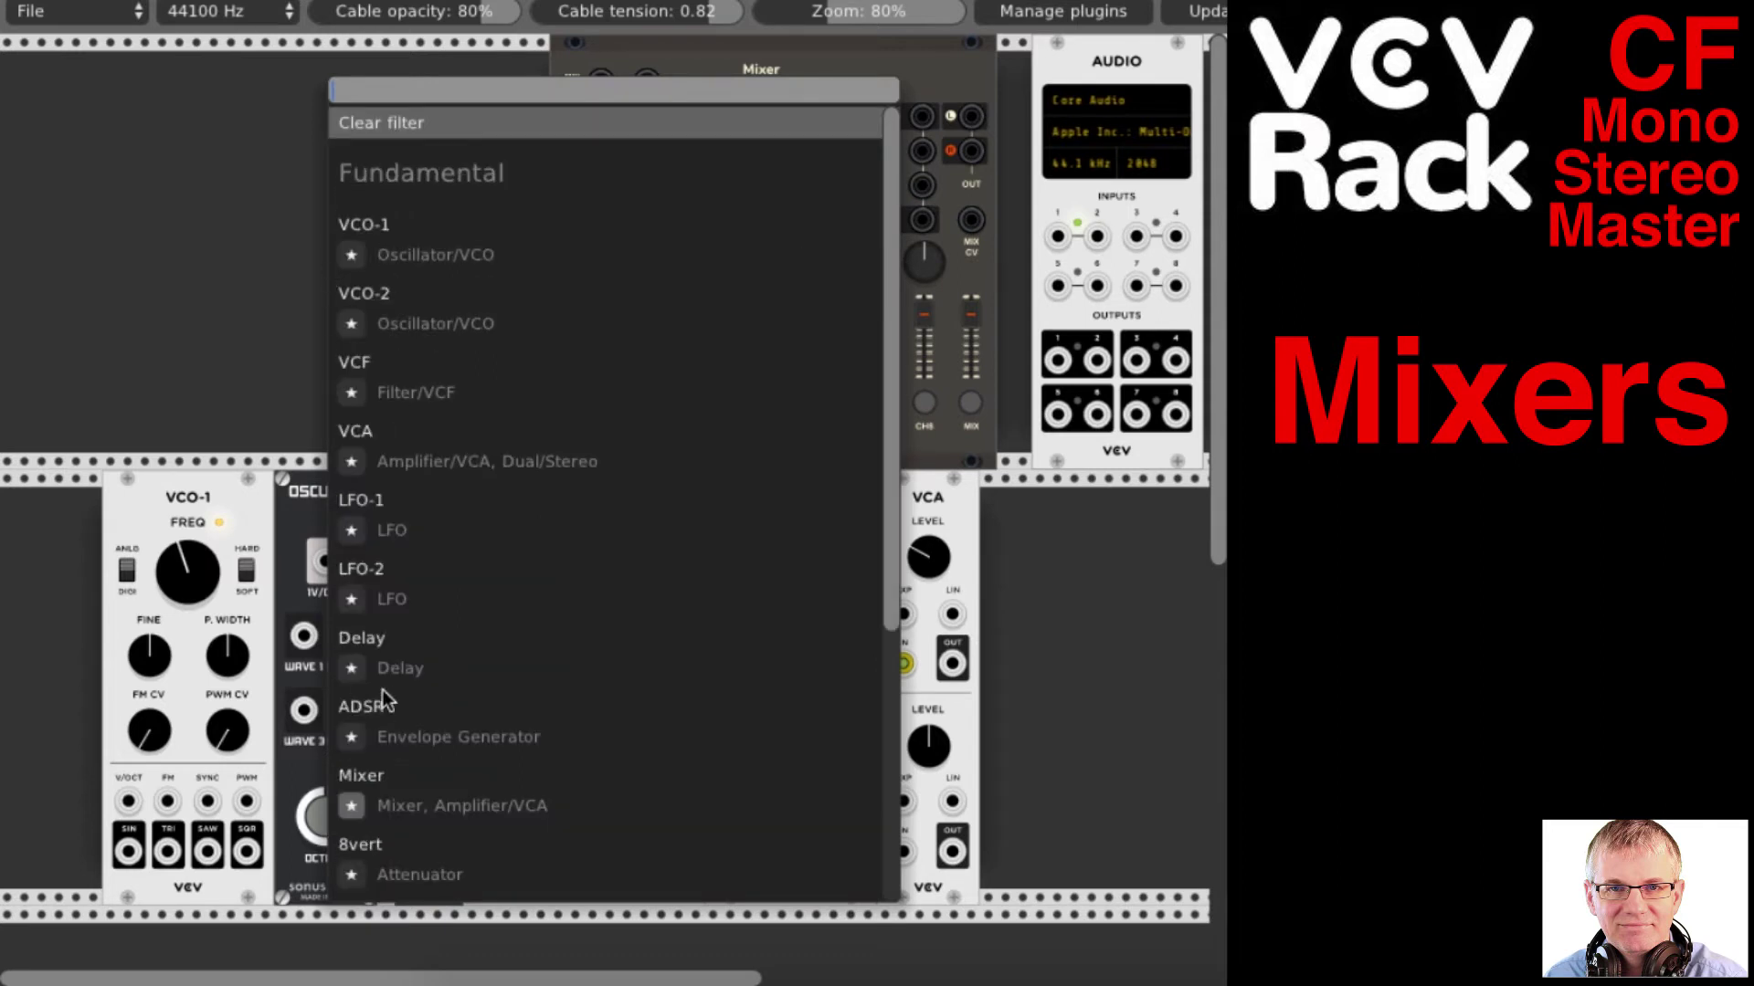
left_click(367, 774)
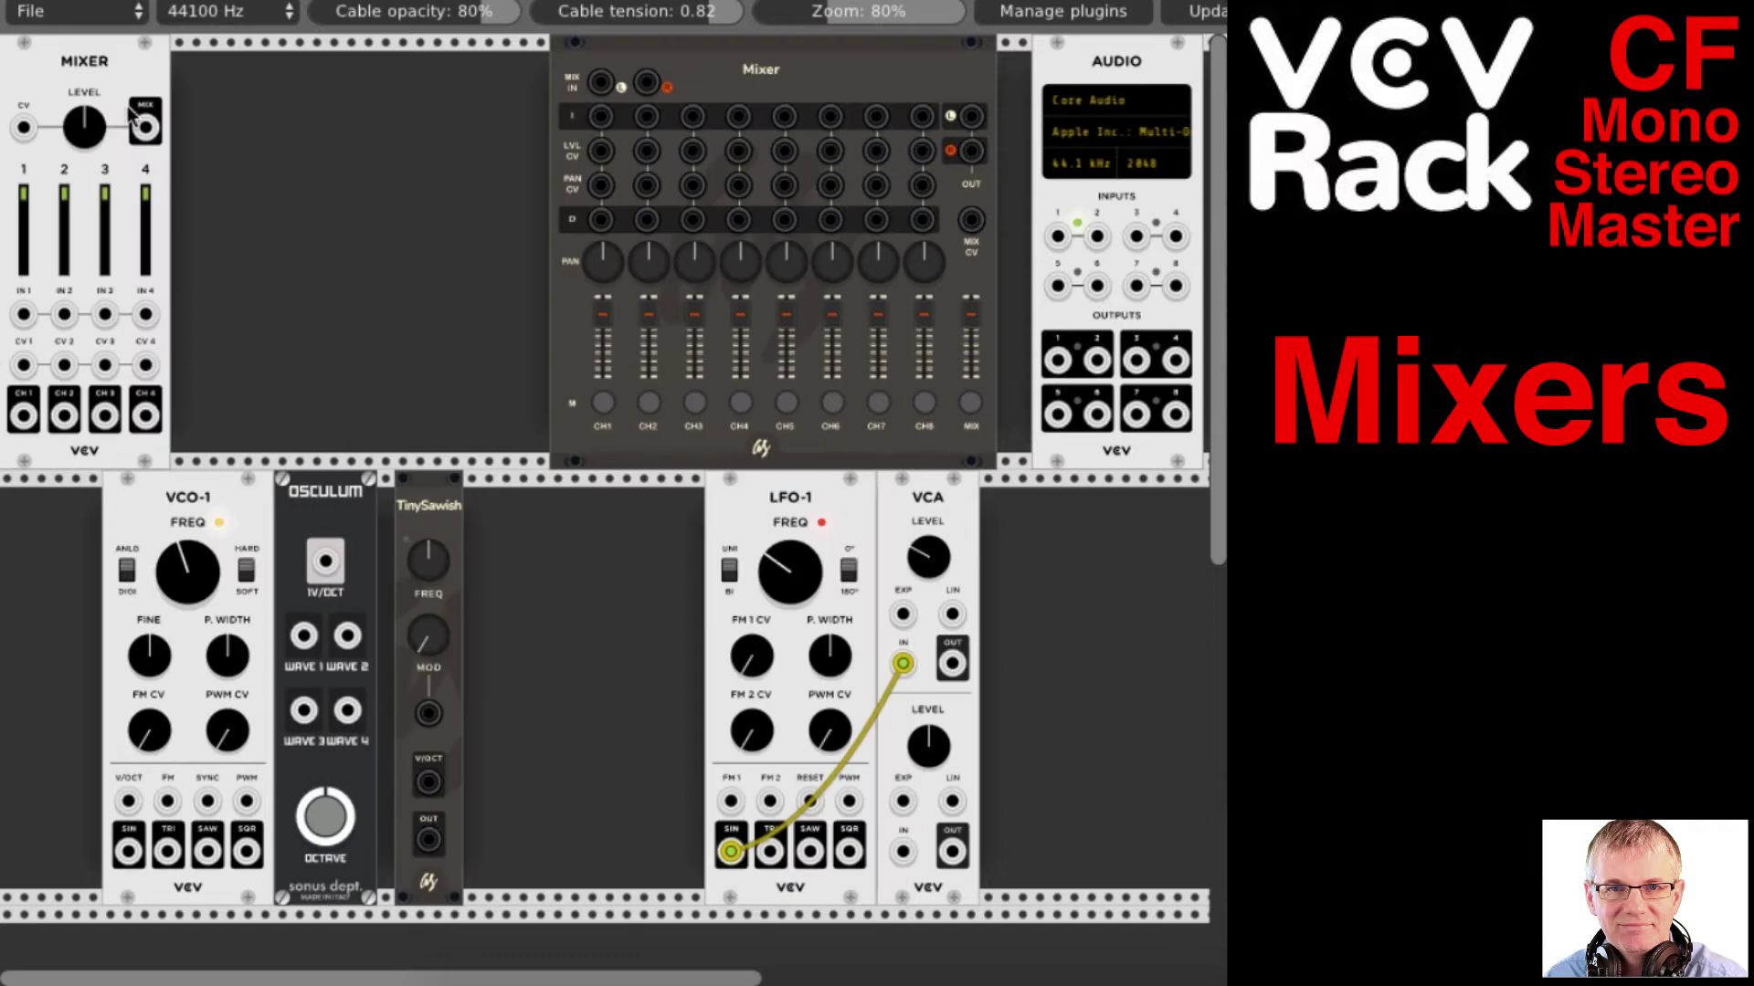
left_click_drag(260, 105, 485, 114)
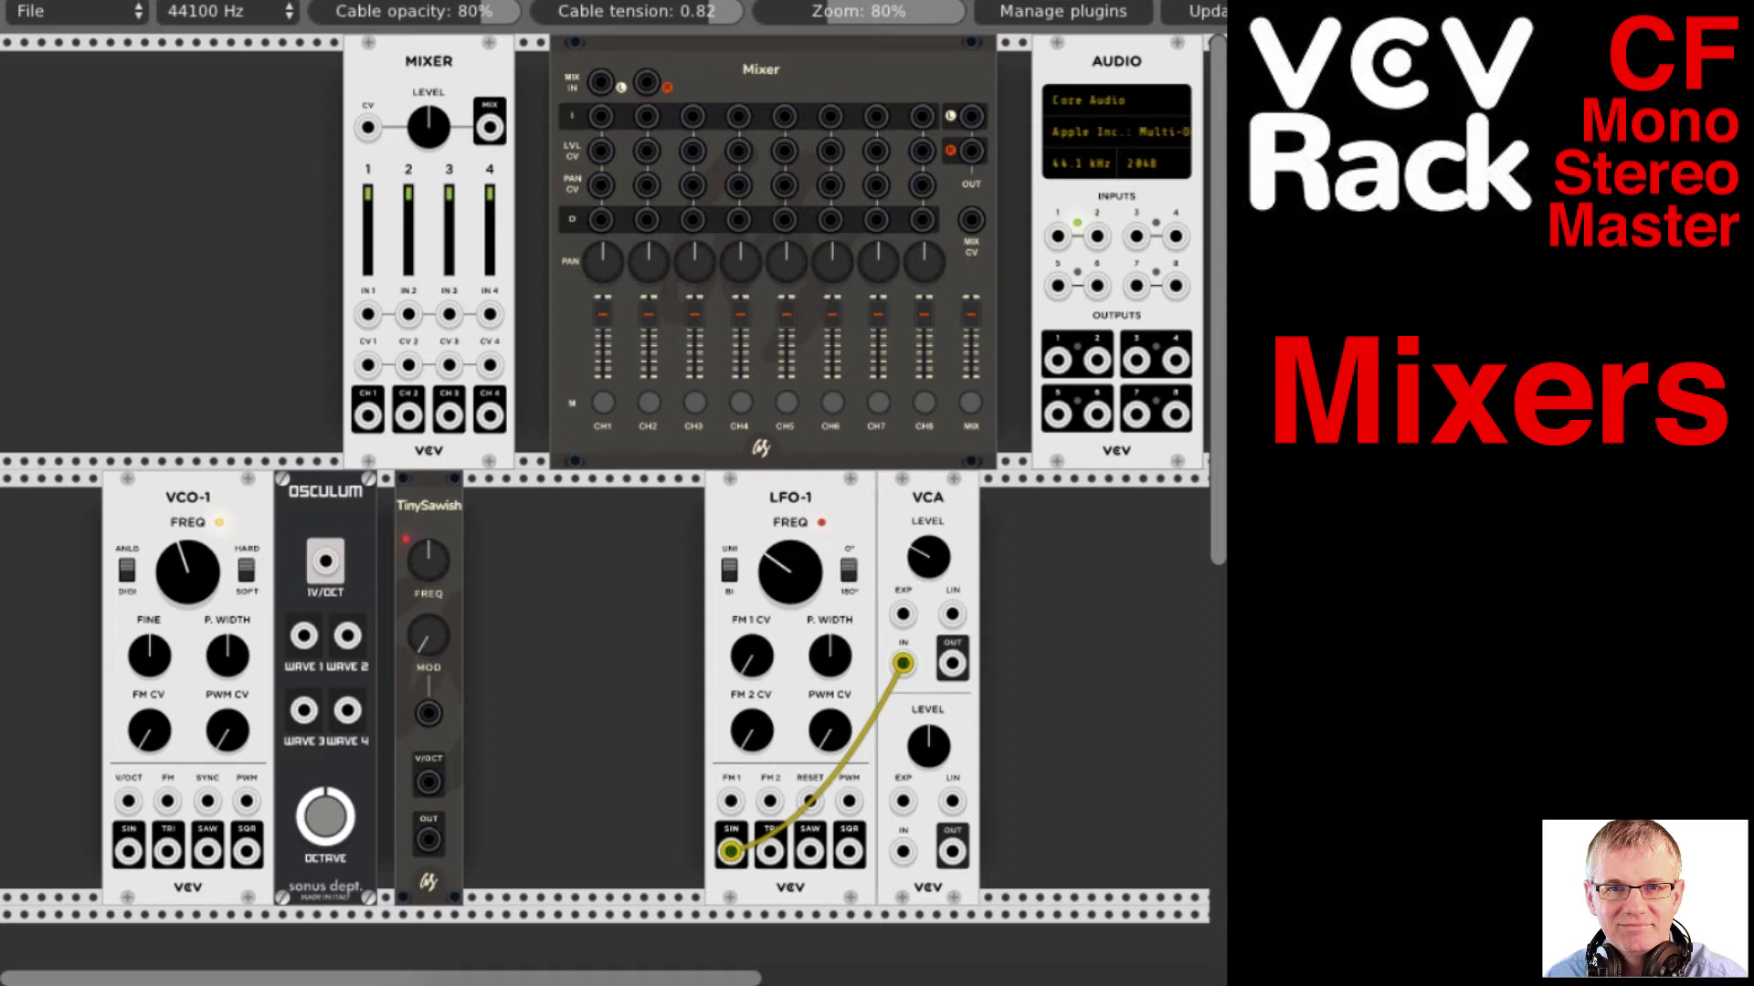
Delete the AS 8-CH Mixer and the Fundamental Mixer from the rack
right_click(832, 71)
left_click(870, 240)
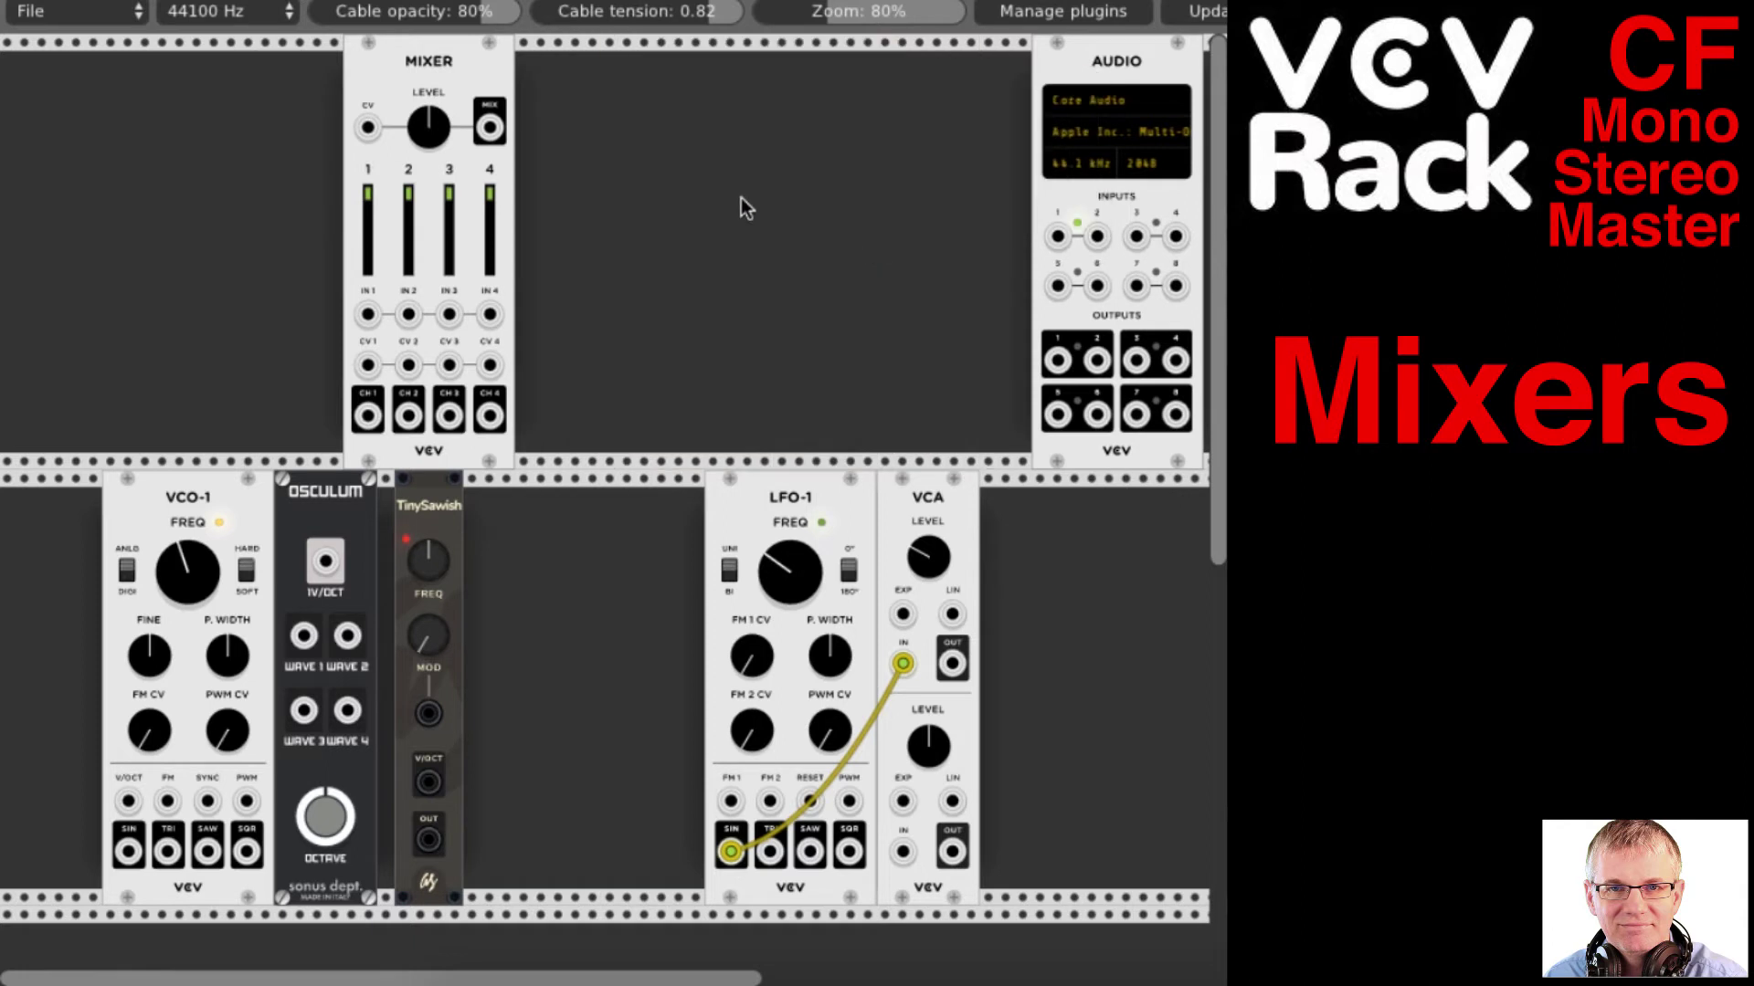
right_click(478, 74)
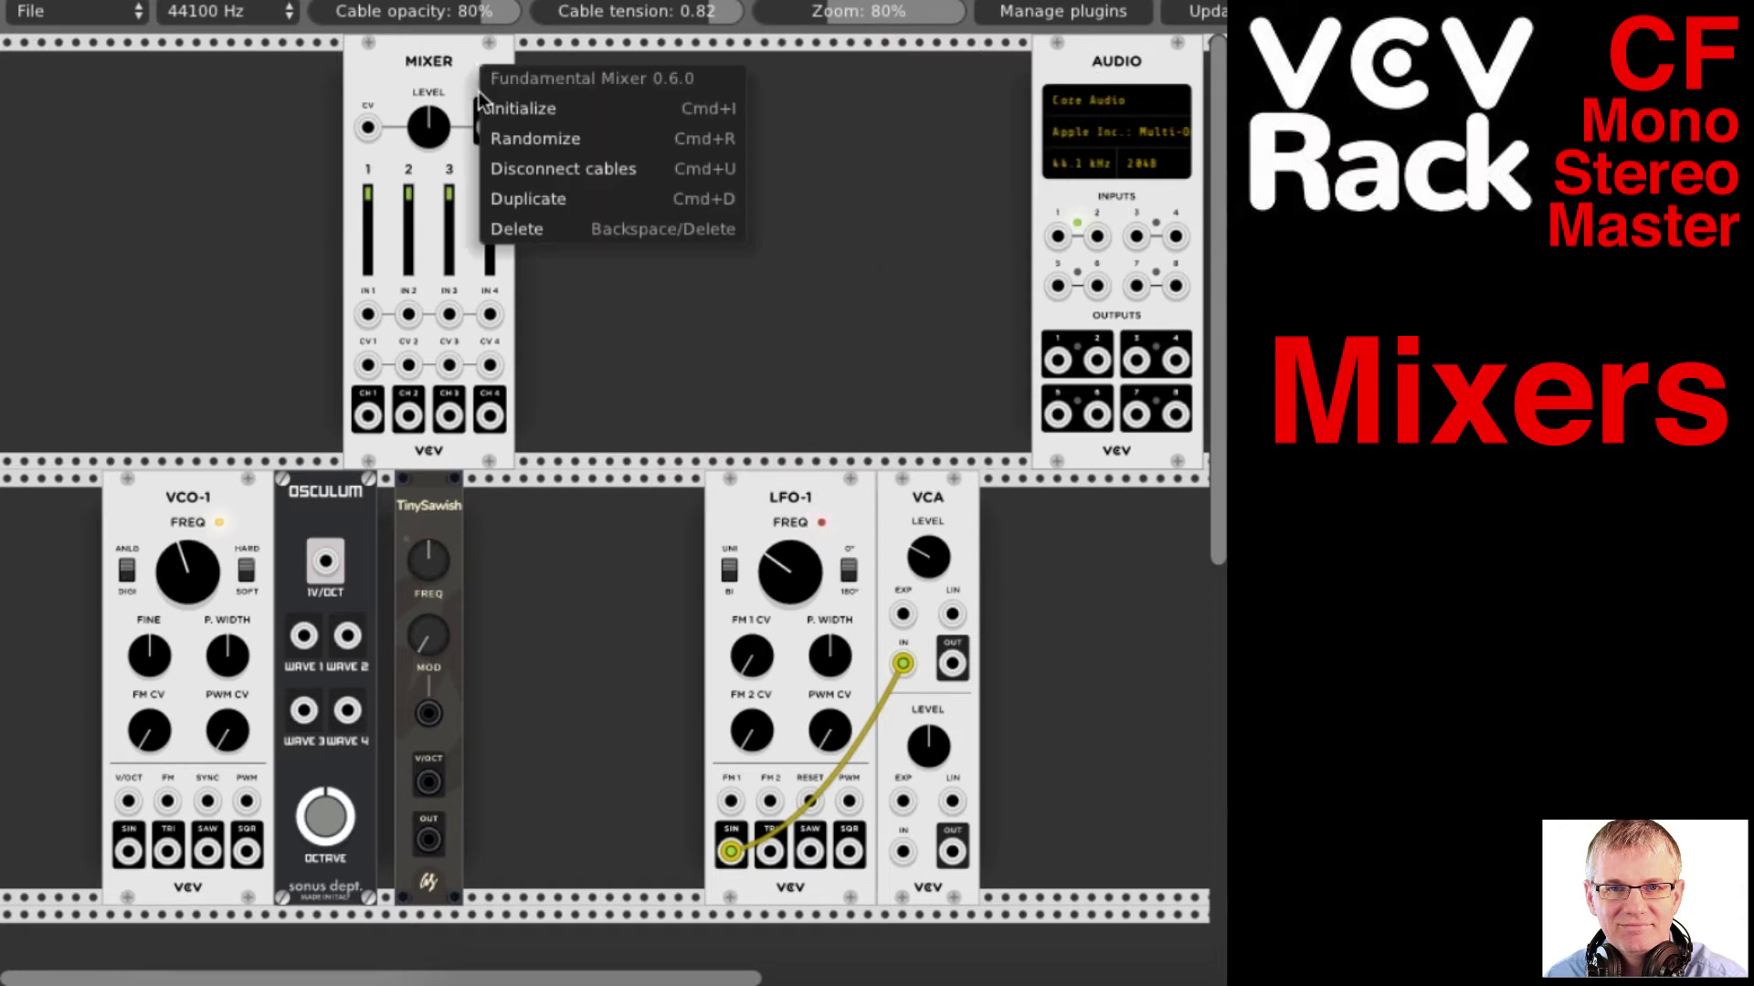
left_click(518, 231)
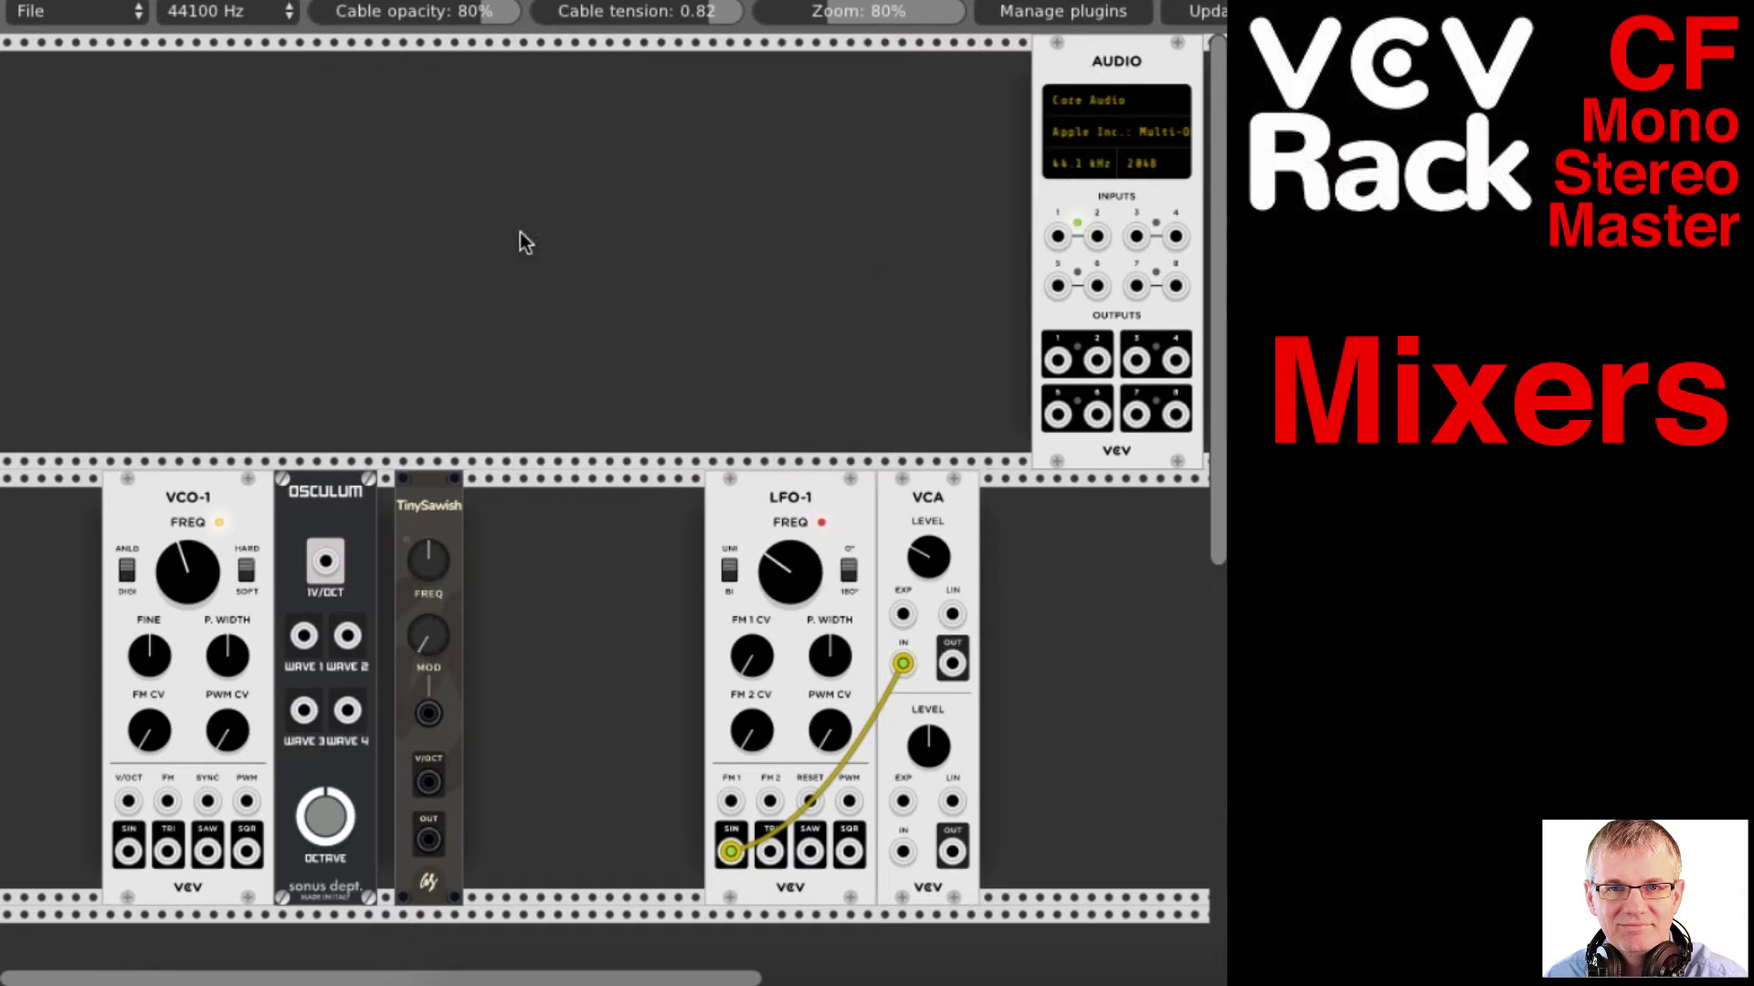
Add the Master mixer module from cf to the upper row and place it near the Audio module
right_click(740, 144)
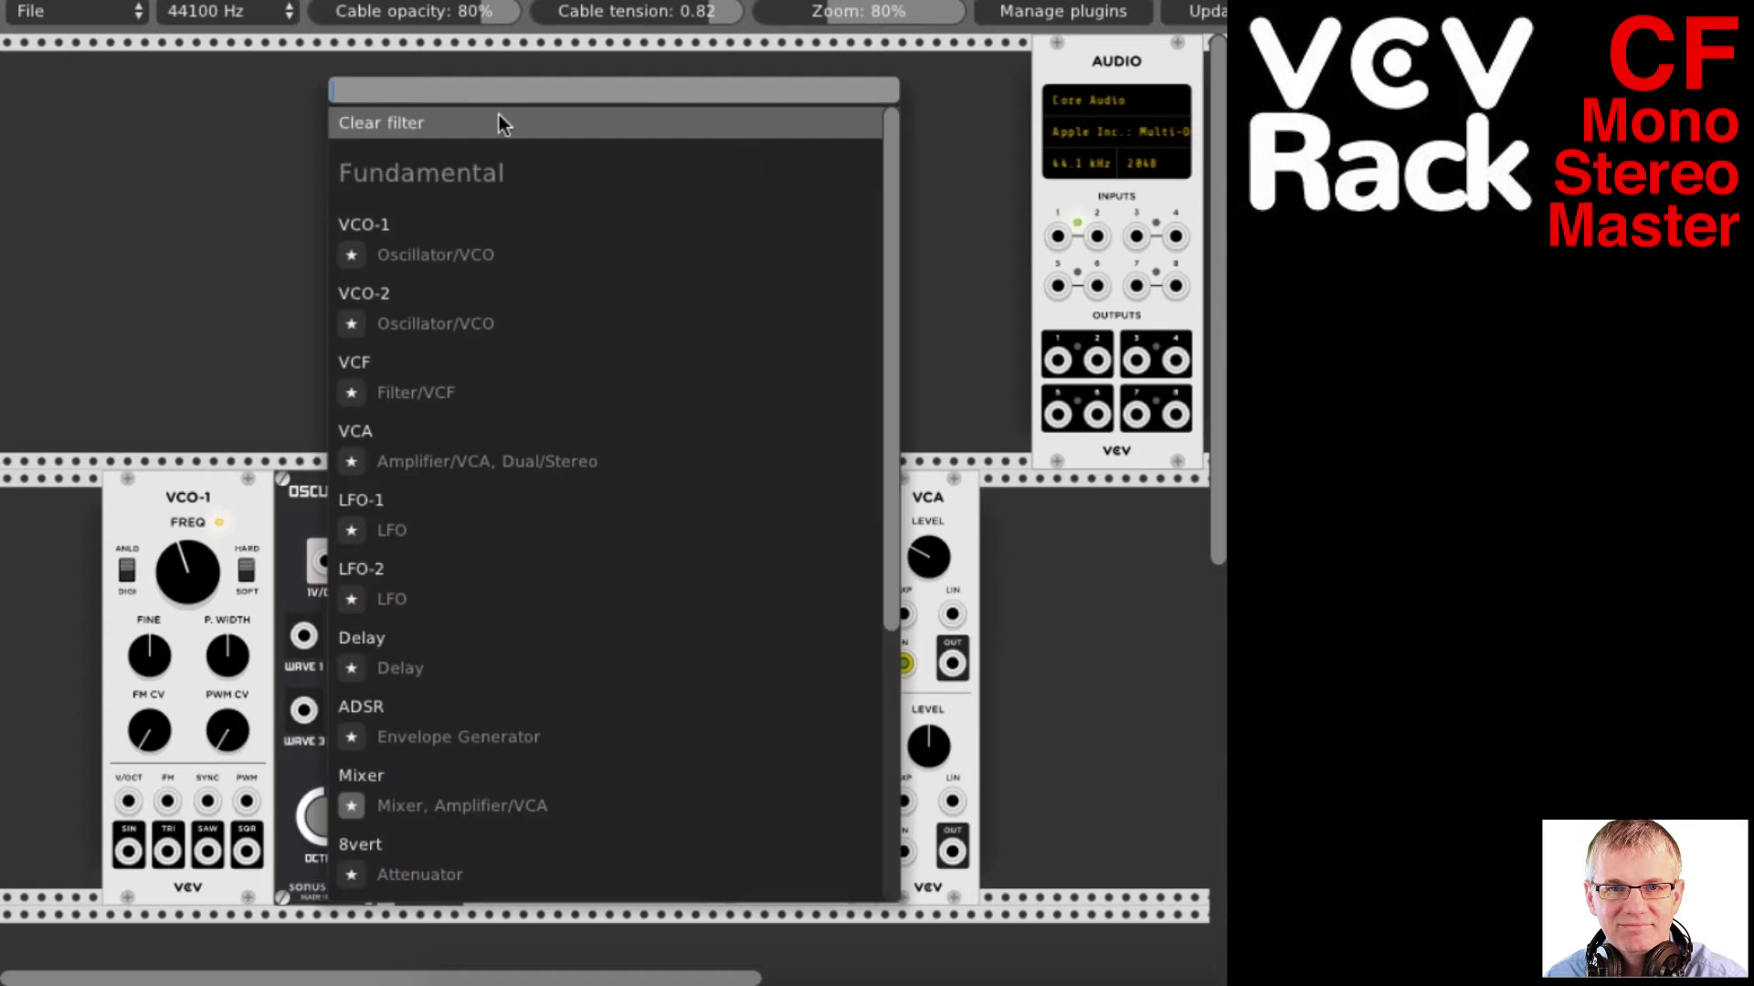
left_click(385, 120)
scroll(591, 532, "down", 5)
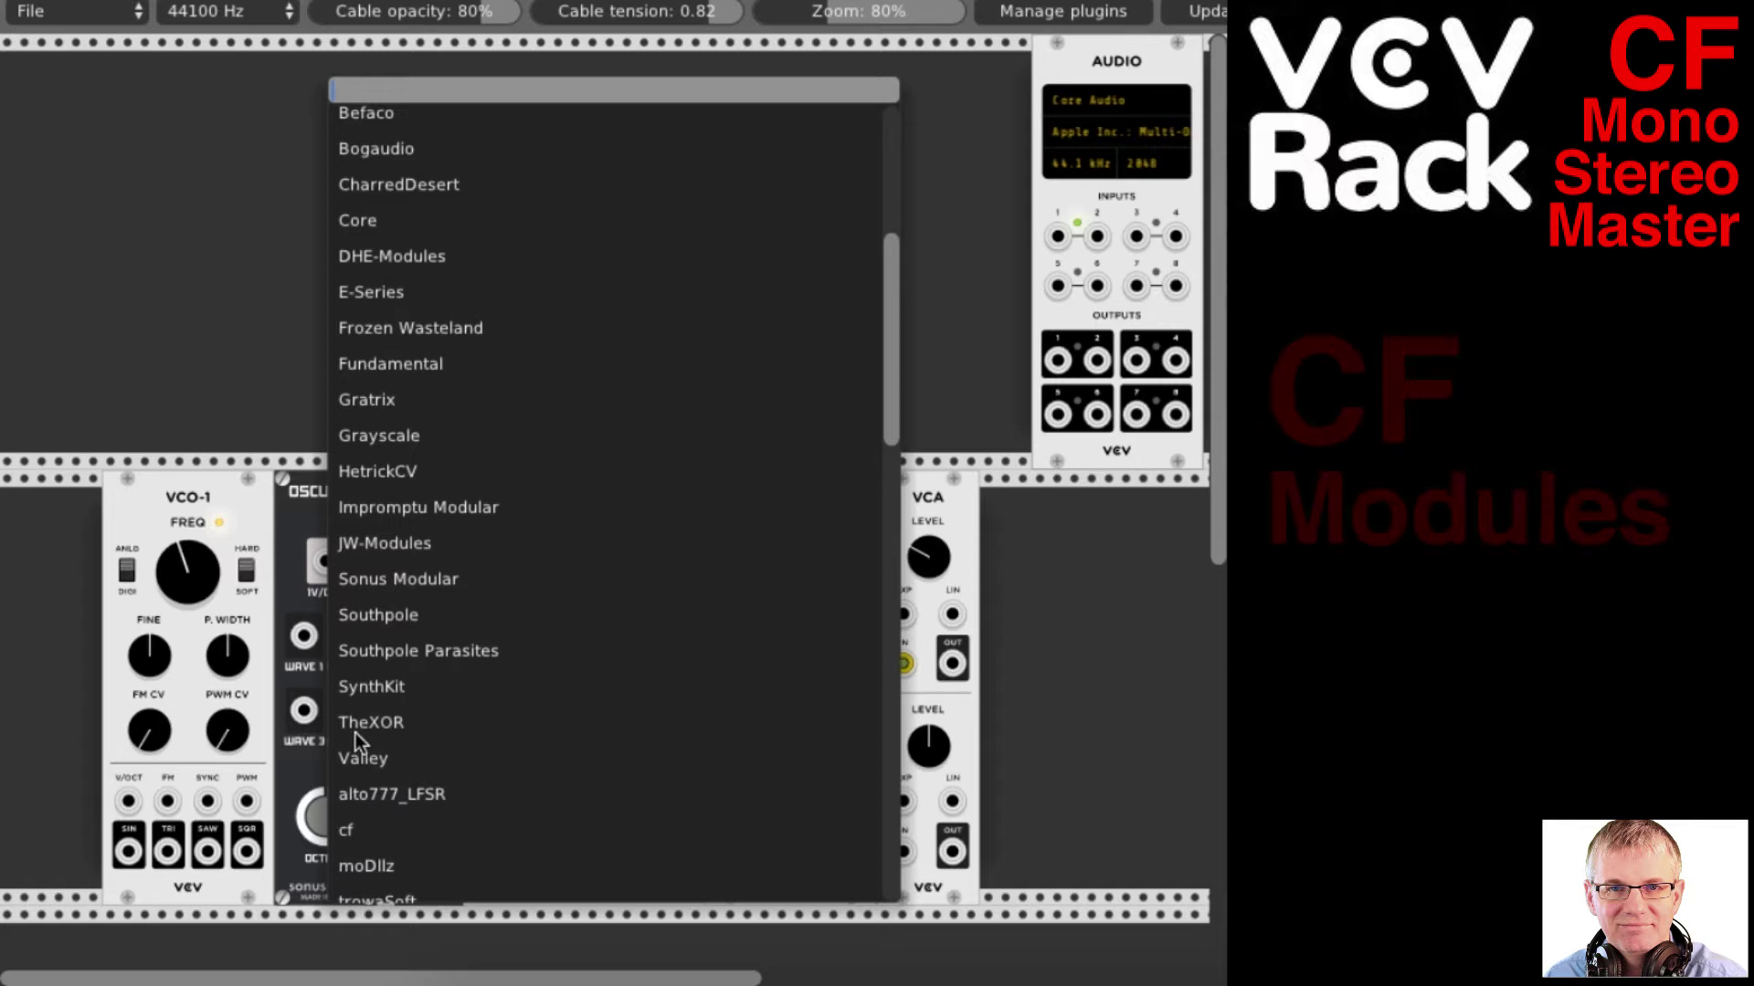
left_click(355, 832)
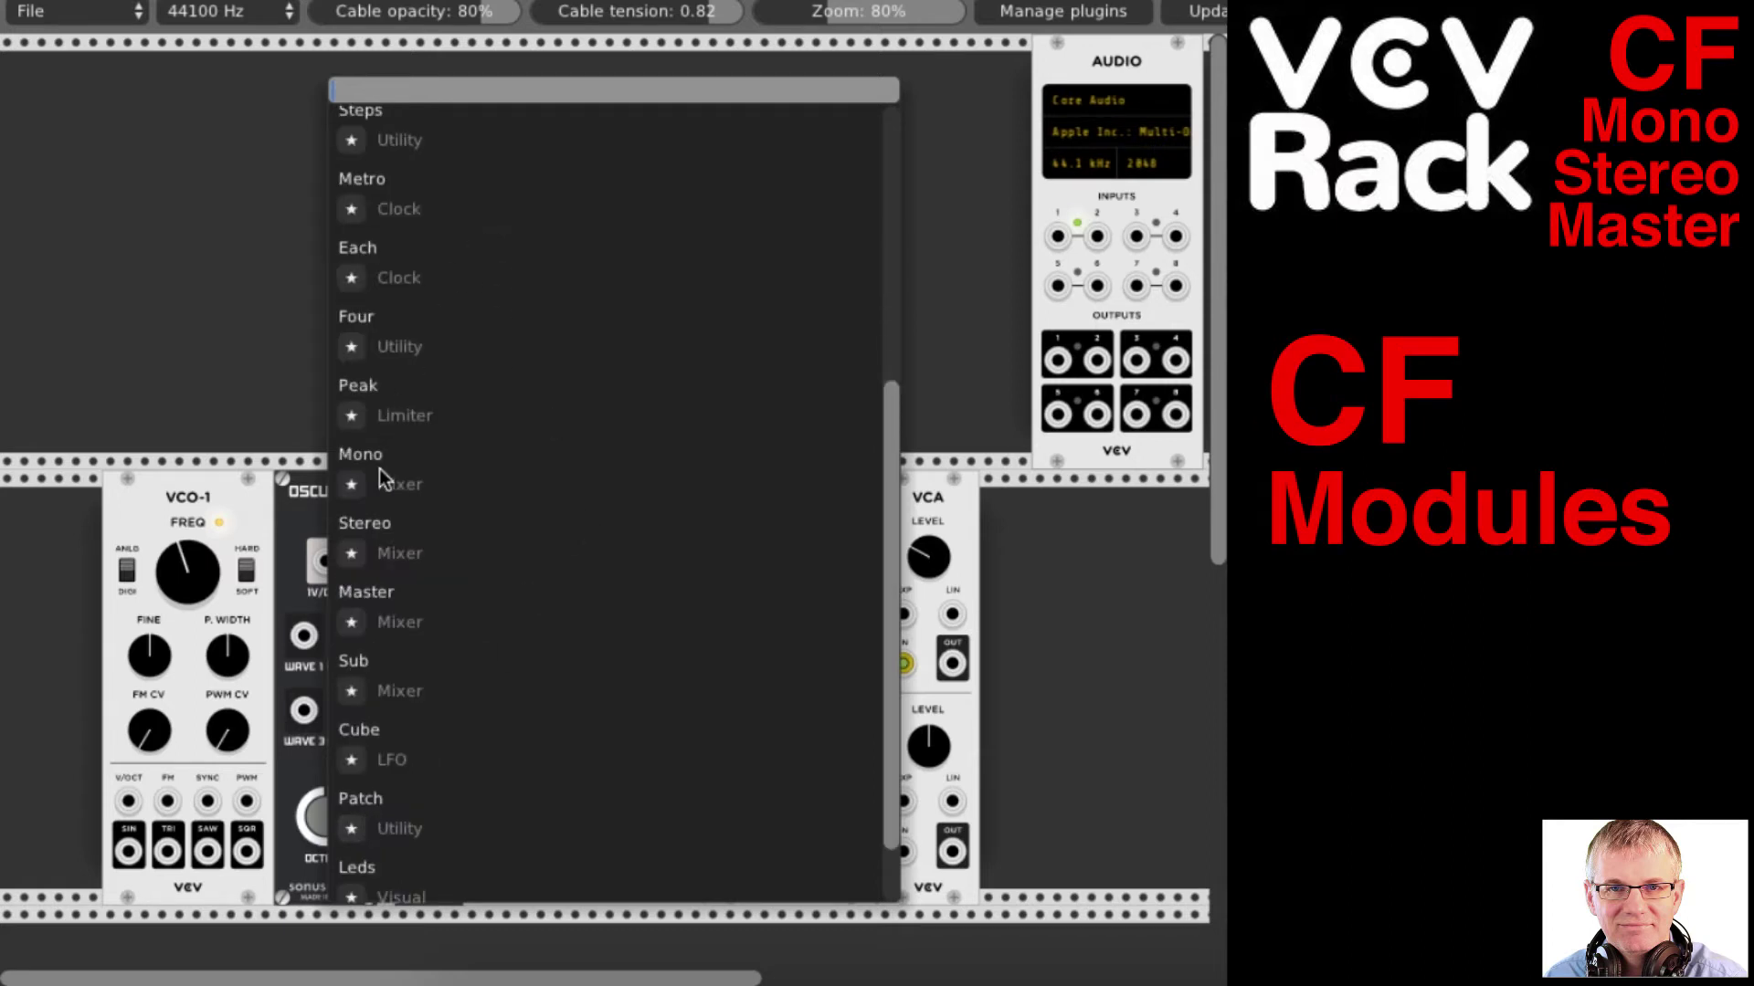
left_click(356, 594)
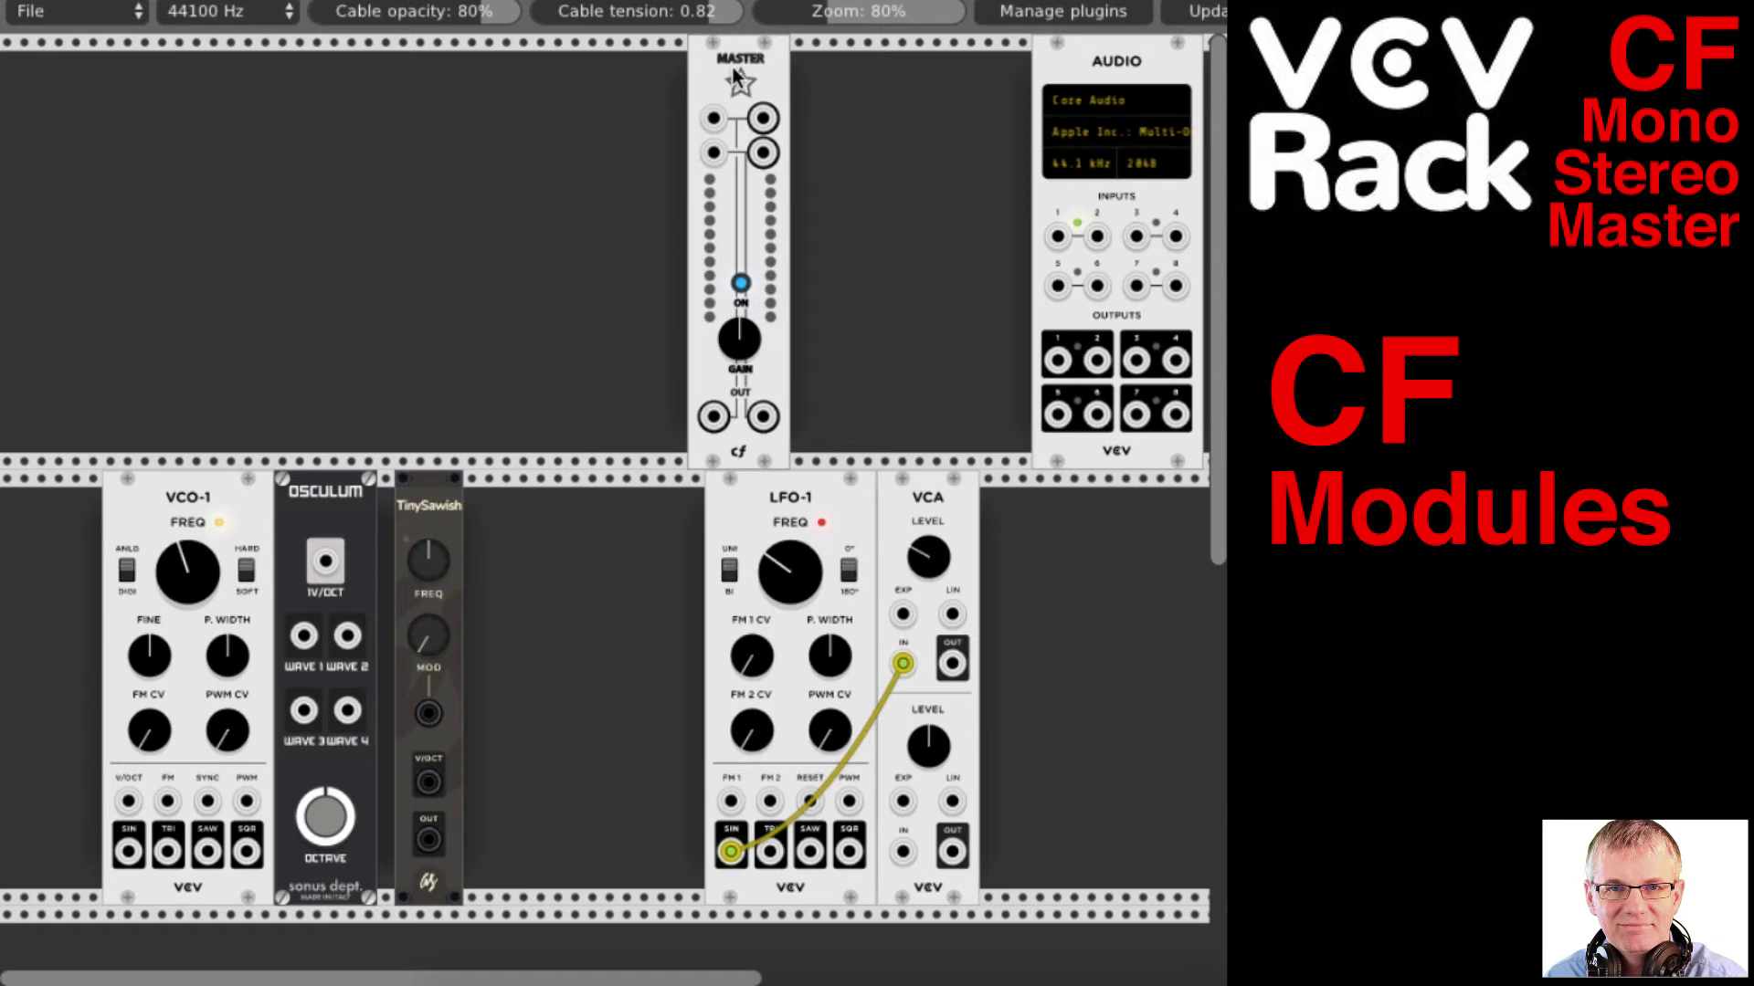
left_click_drag(738, 82, 894, 82)
Add the cf Mono mixer module and place it in the upper row just before the Master module
right_click(458, 176)
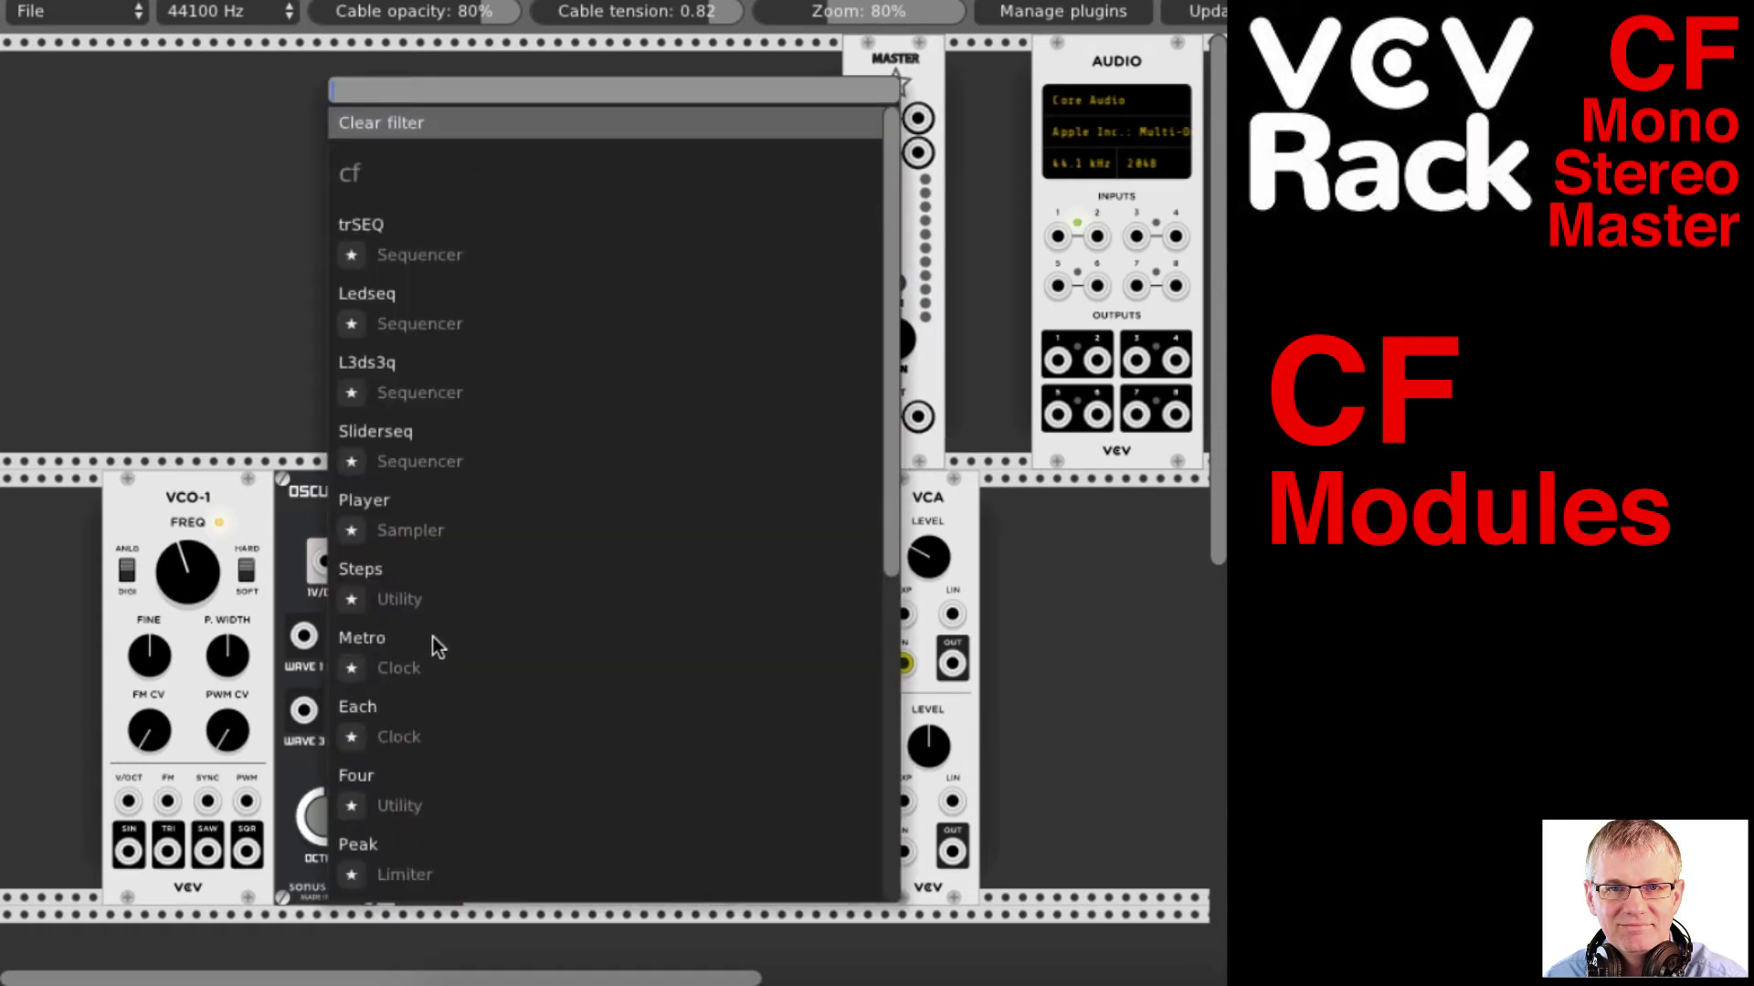
scroll(432, 637, "down", 5)
left_click(362, 487)
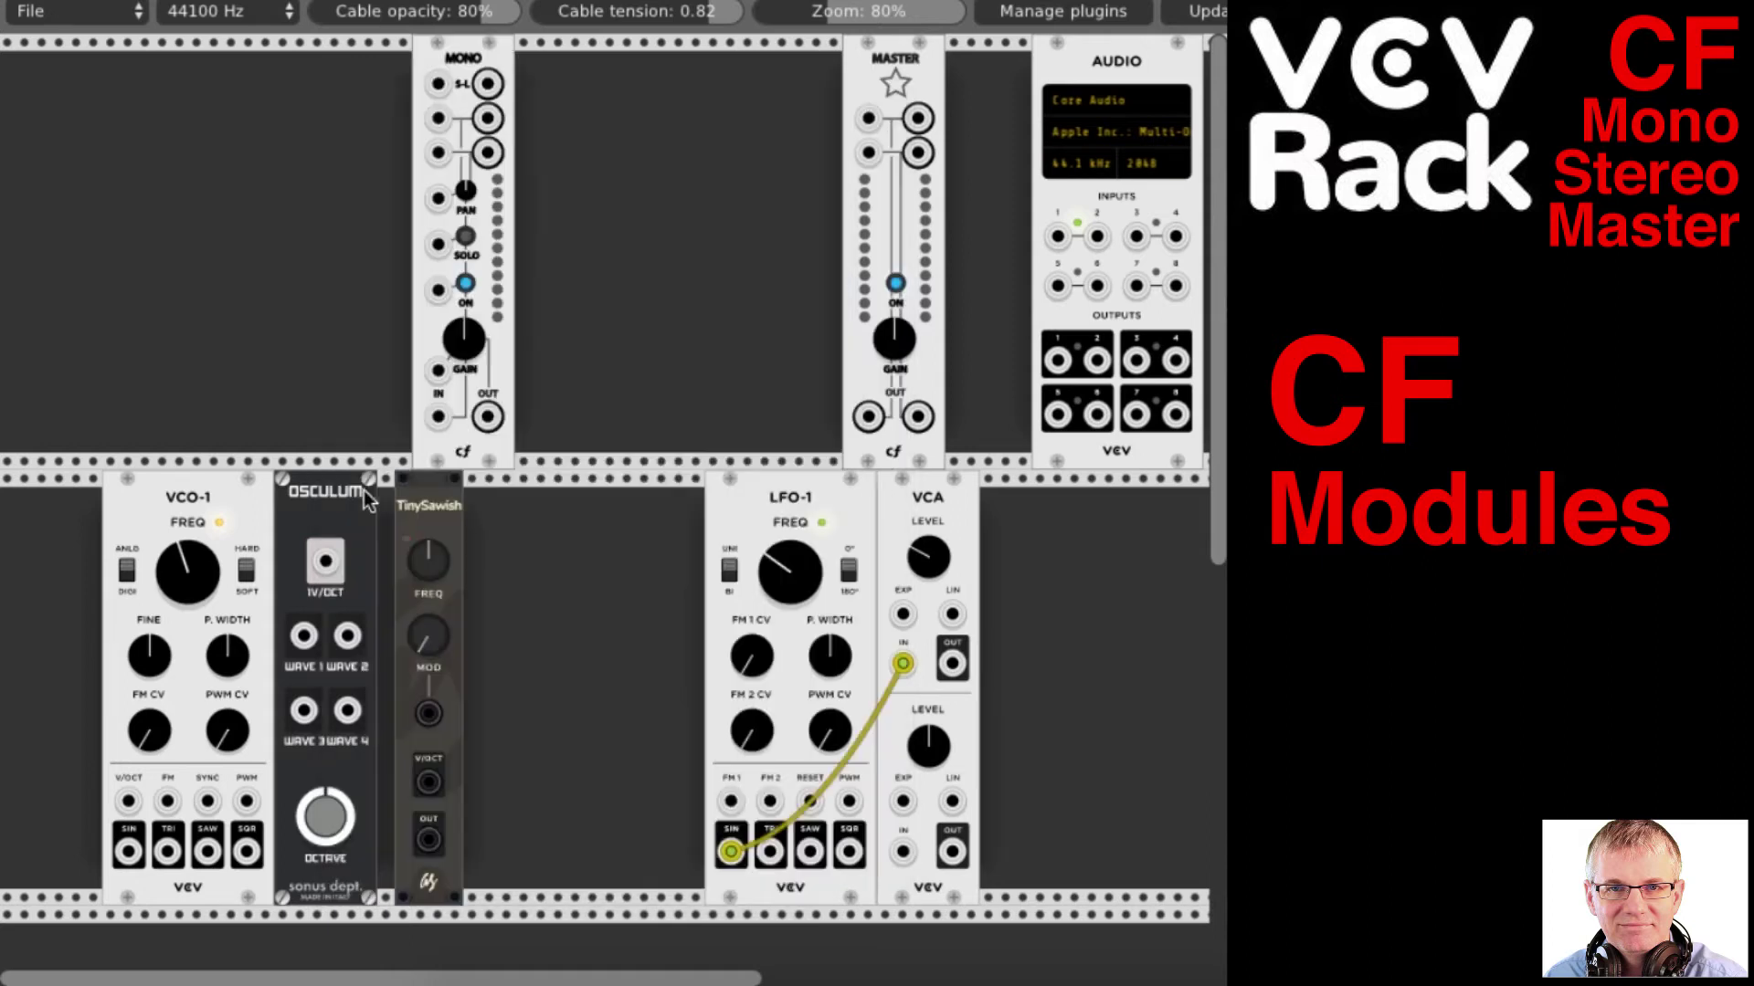
left_click_drag(473, 56, 773, 57)
Add the cf Stereo mixer module and place it in the upper row just before the Mono module
right_click(356, 195)
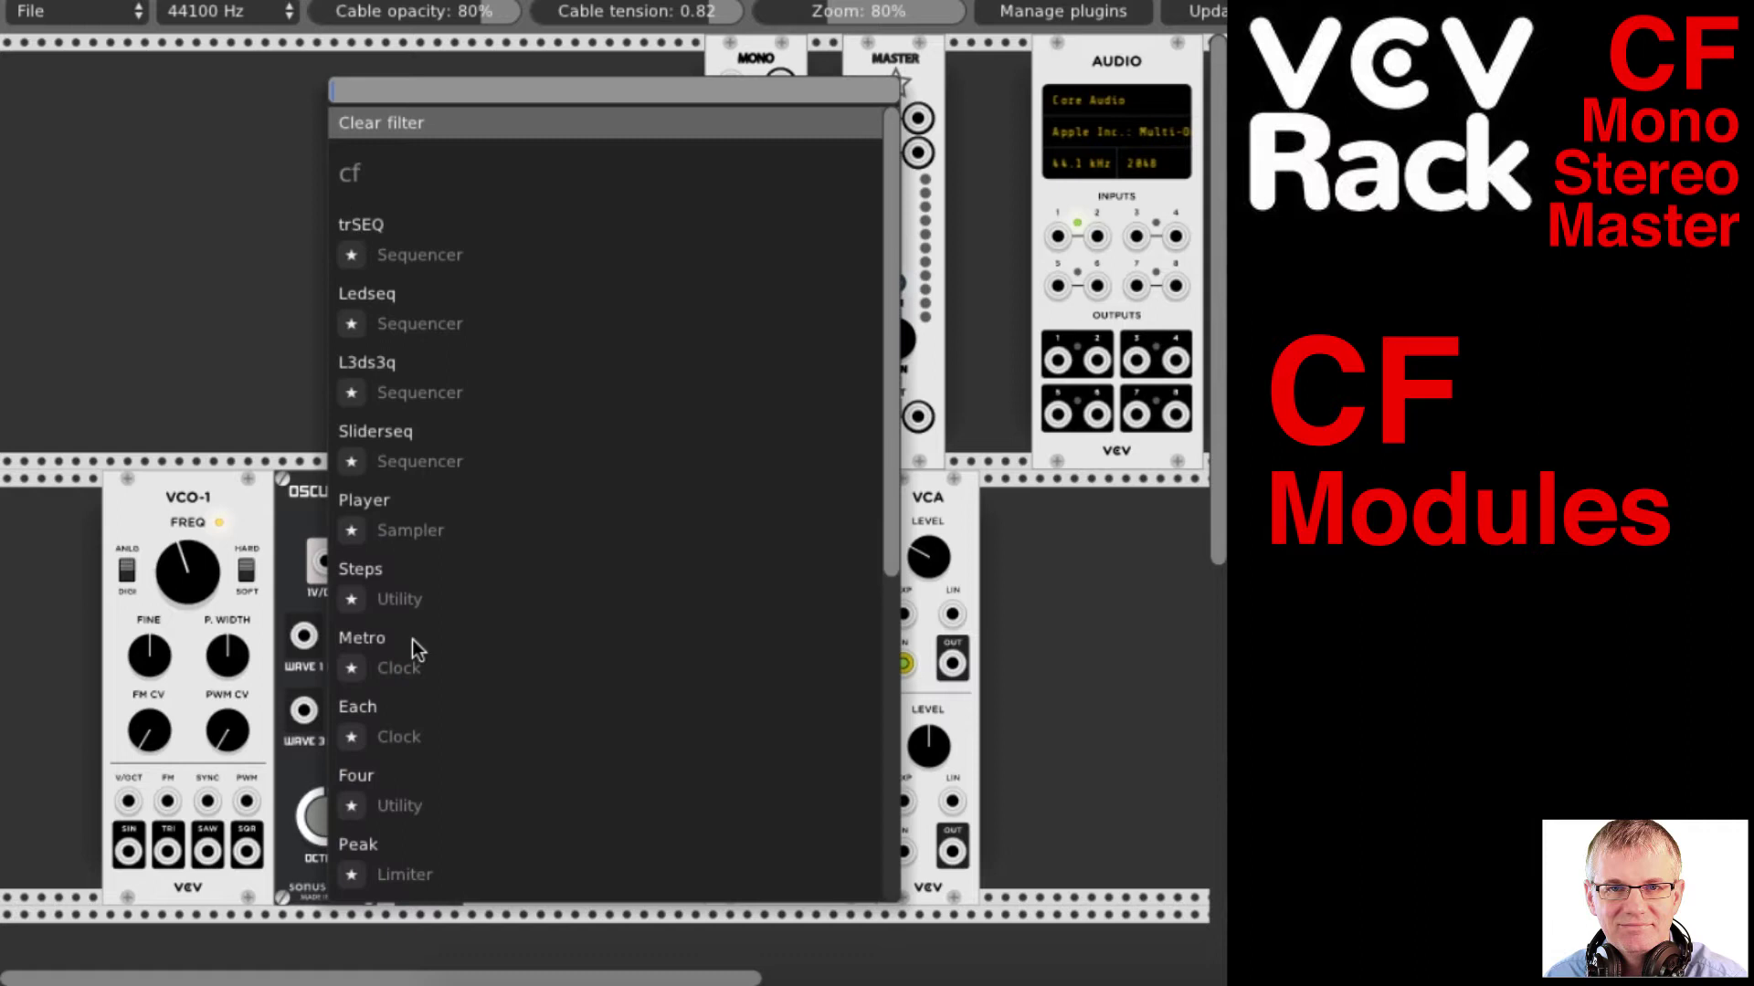
scroll(412, 640, "down", 6)
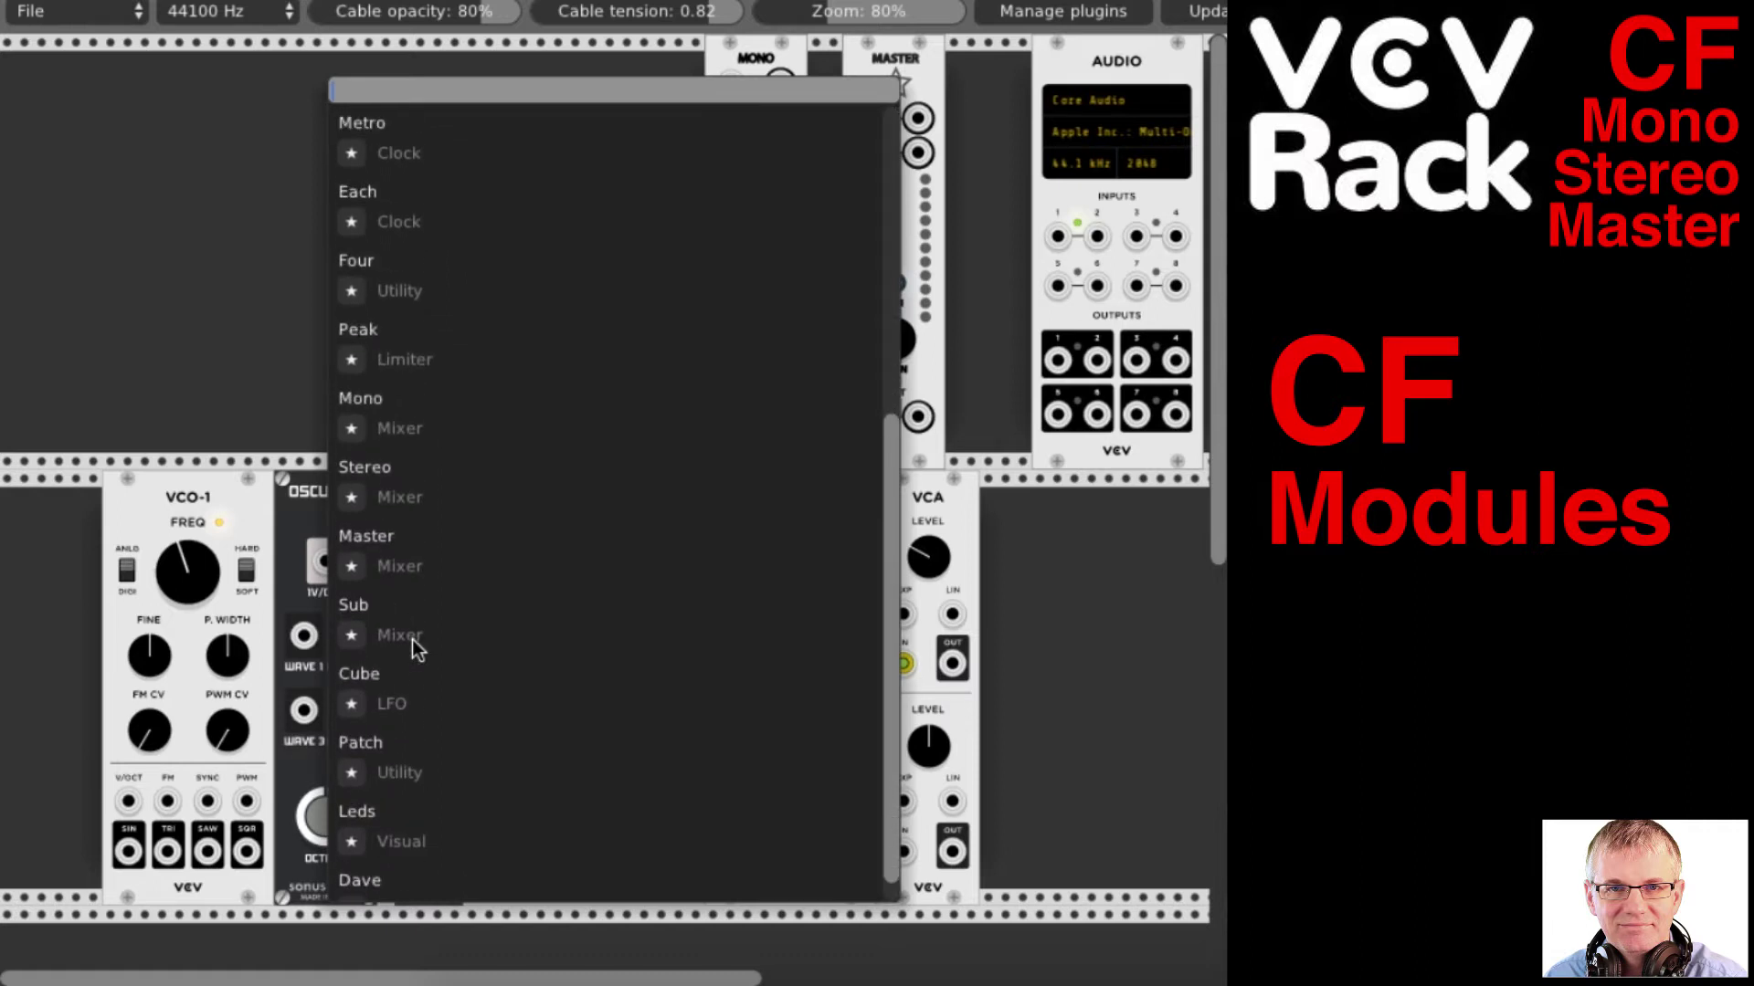
left_click(379, 467)
left_click_drag(358, 73, 599, 71)
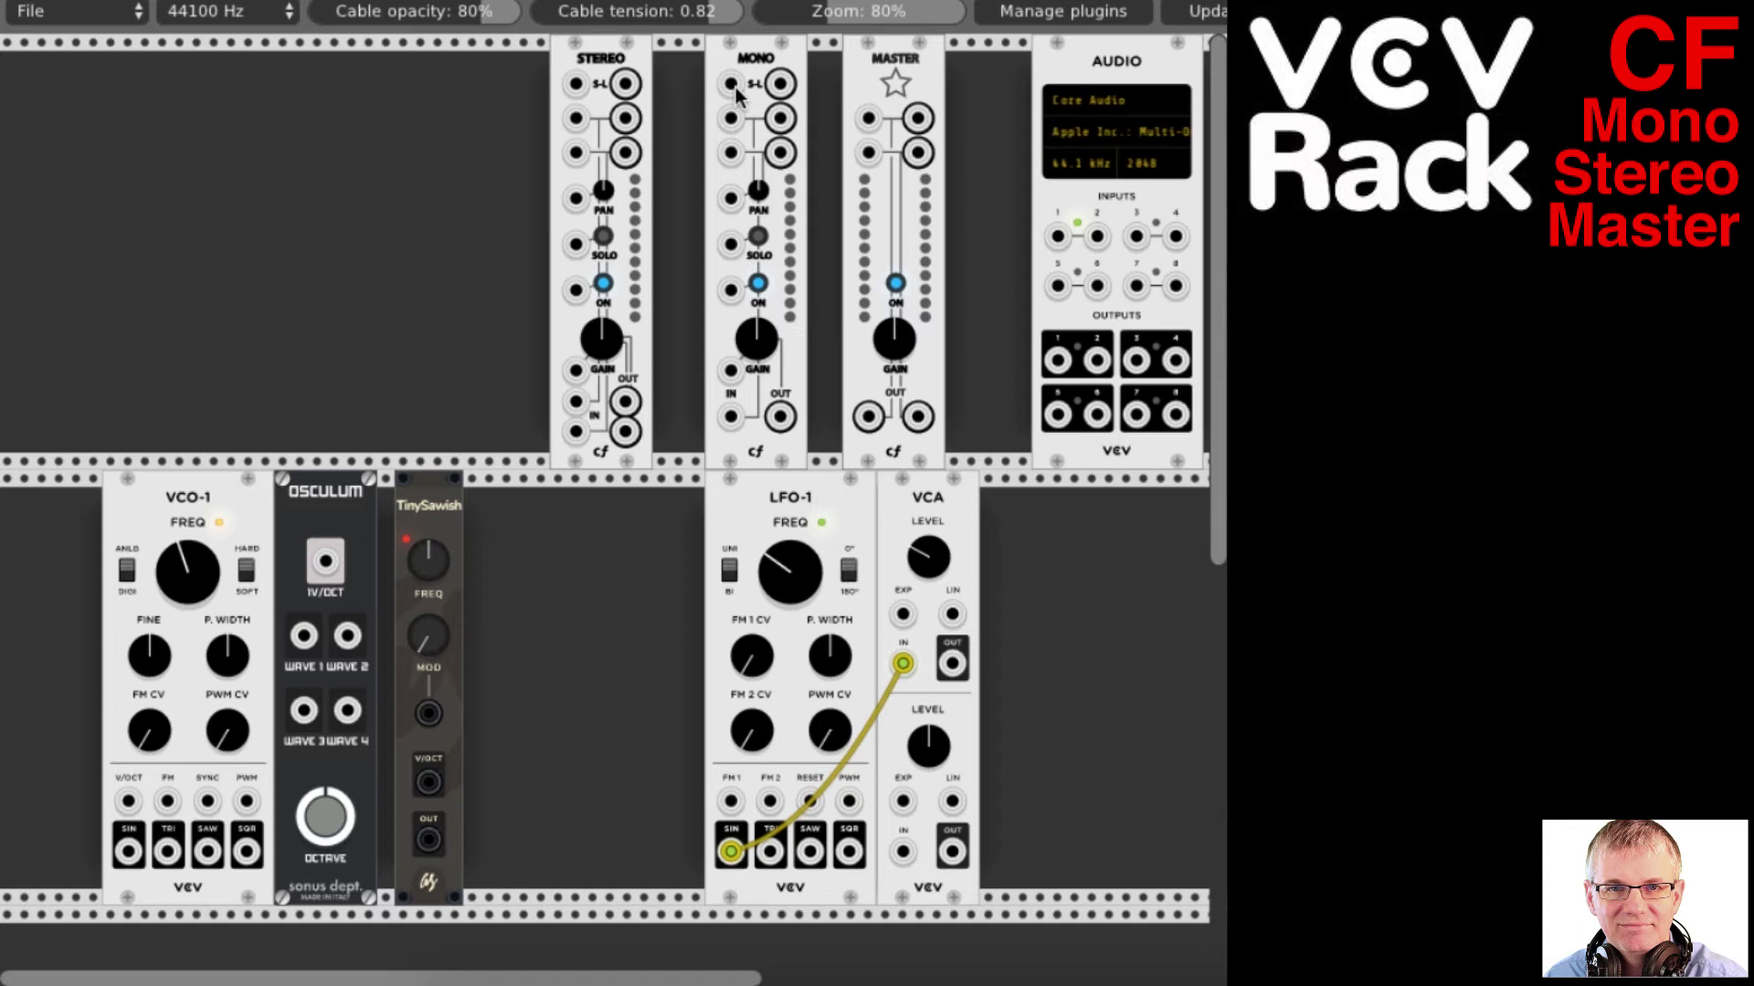
Spread out the upper row: Stereo at the start of the visible row, Mono mid-row and Master closer to Audio
left_click_drag(878, 59, 931, 57)
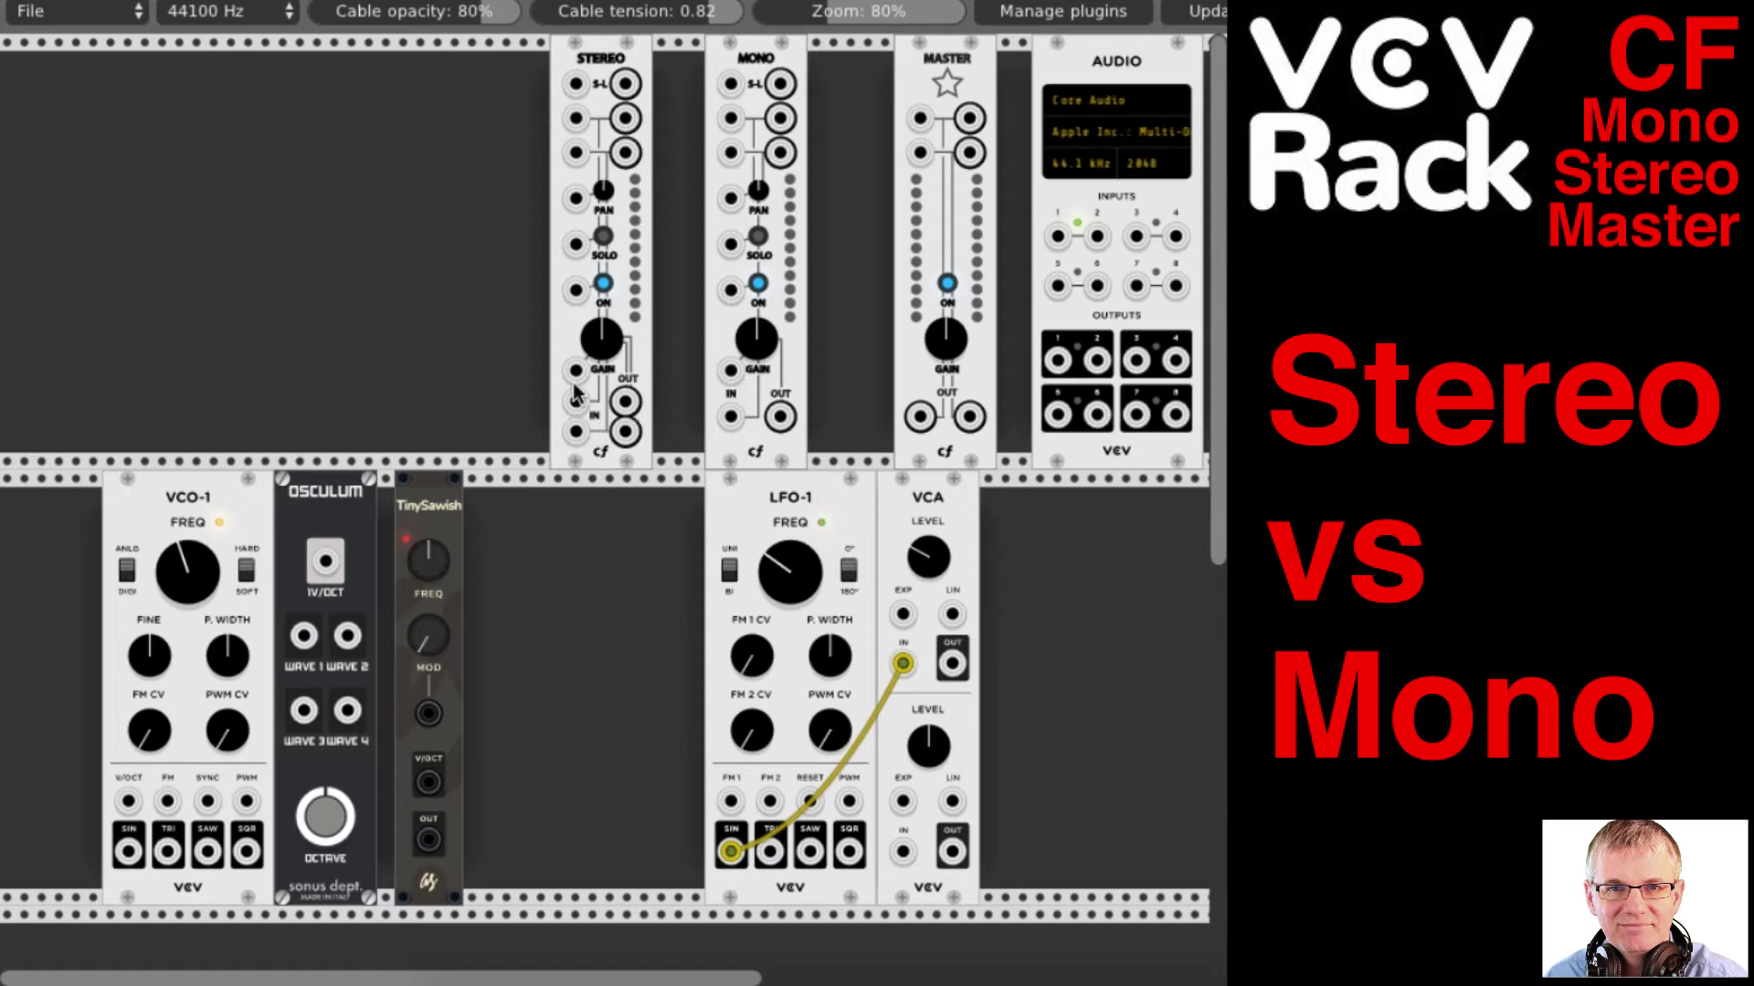
left_click_drag(575, 432, 484, 416)
left_click_drag(581, 434, 650, 440)
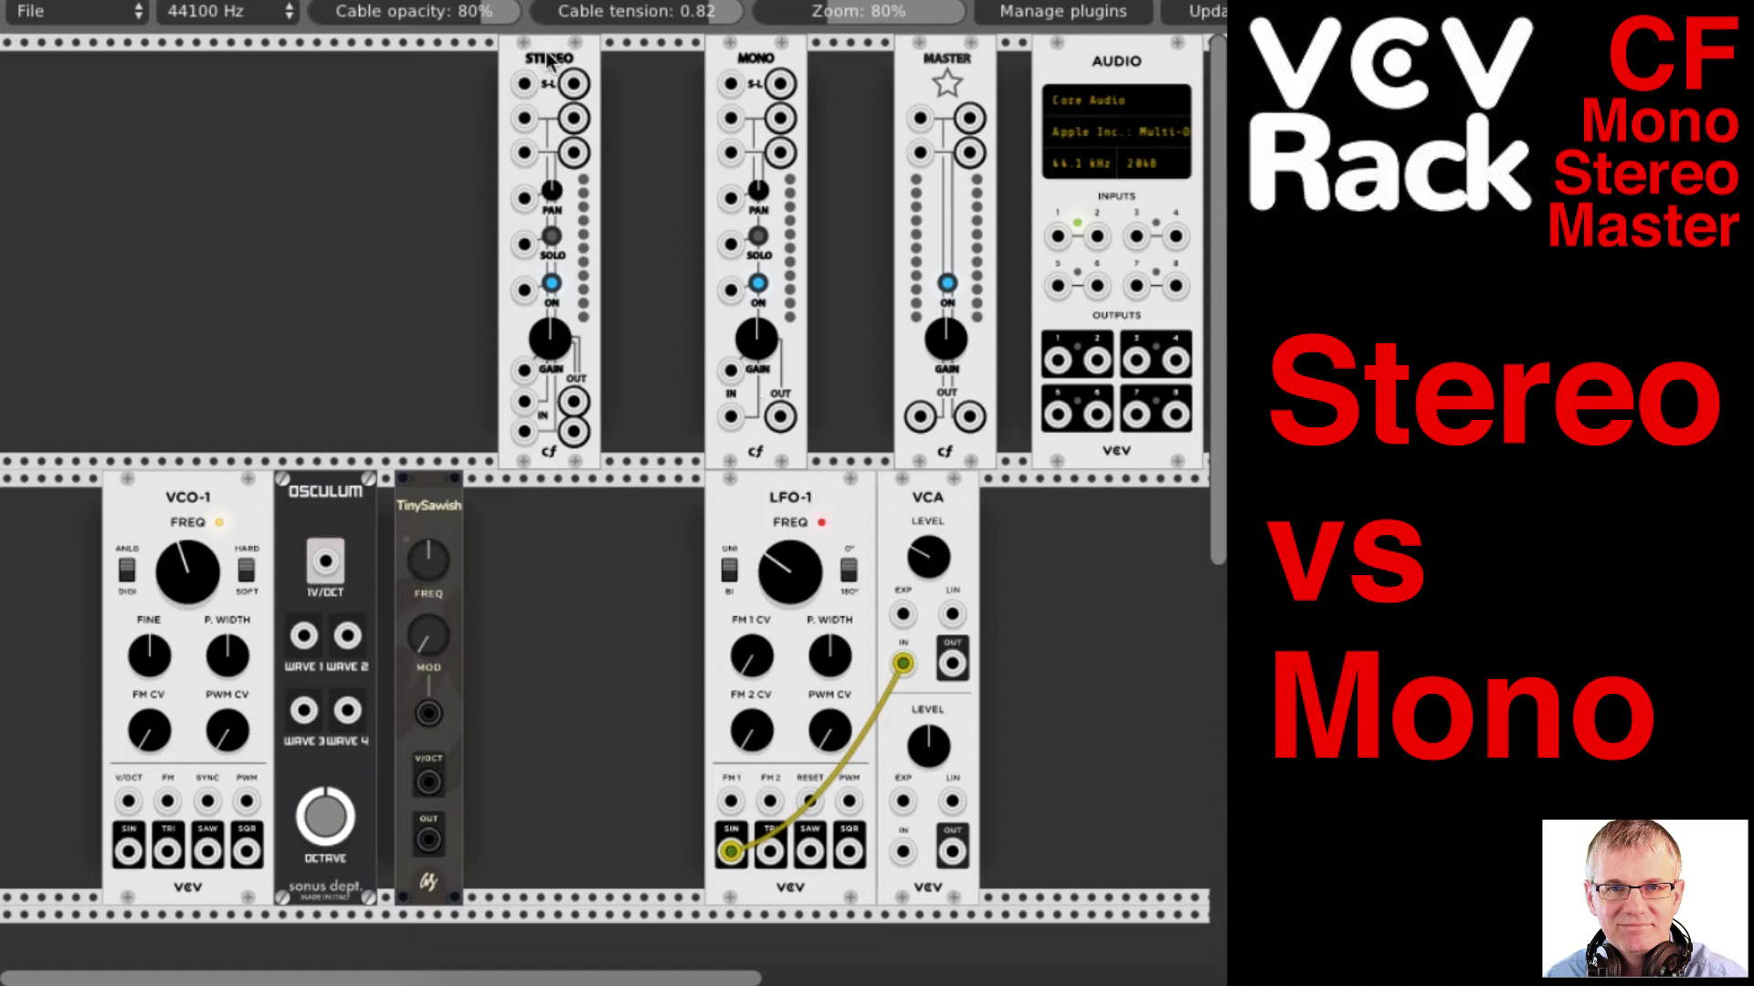
left_click_drag(519, 62, 13, 92)
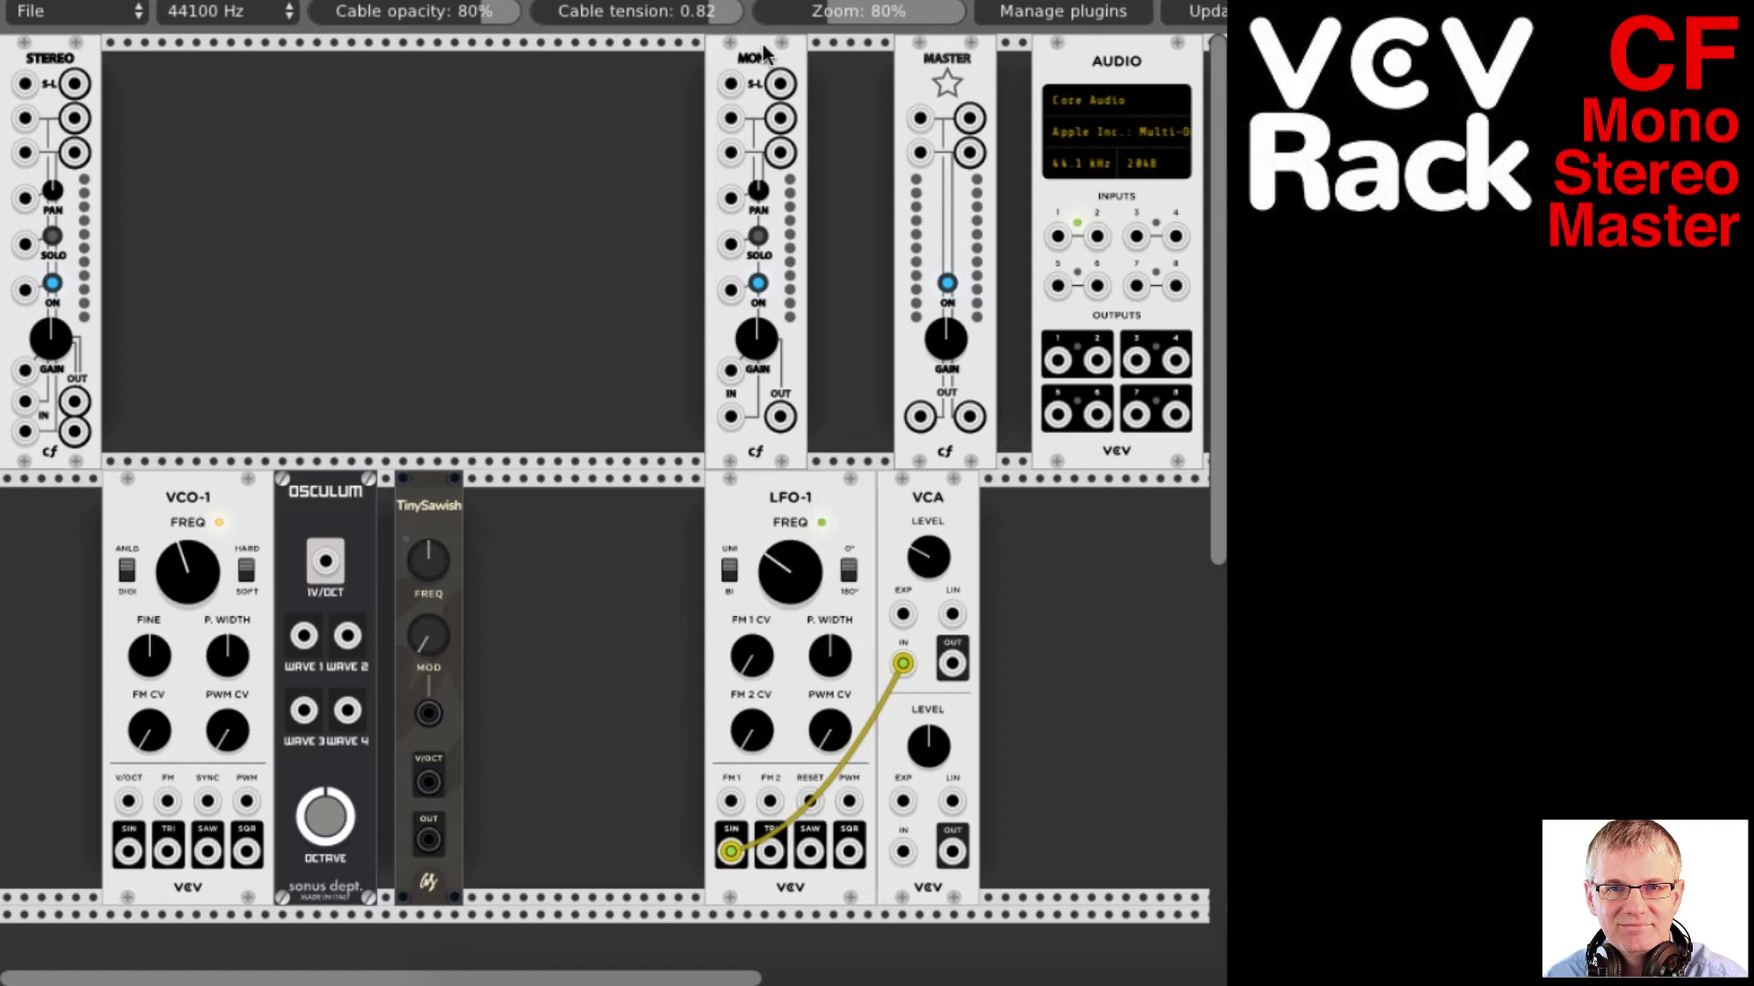
left_click_drag(764, 52, 552, 66)
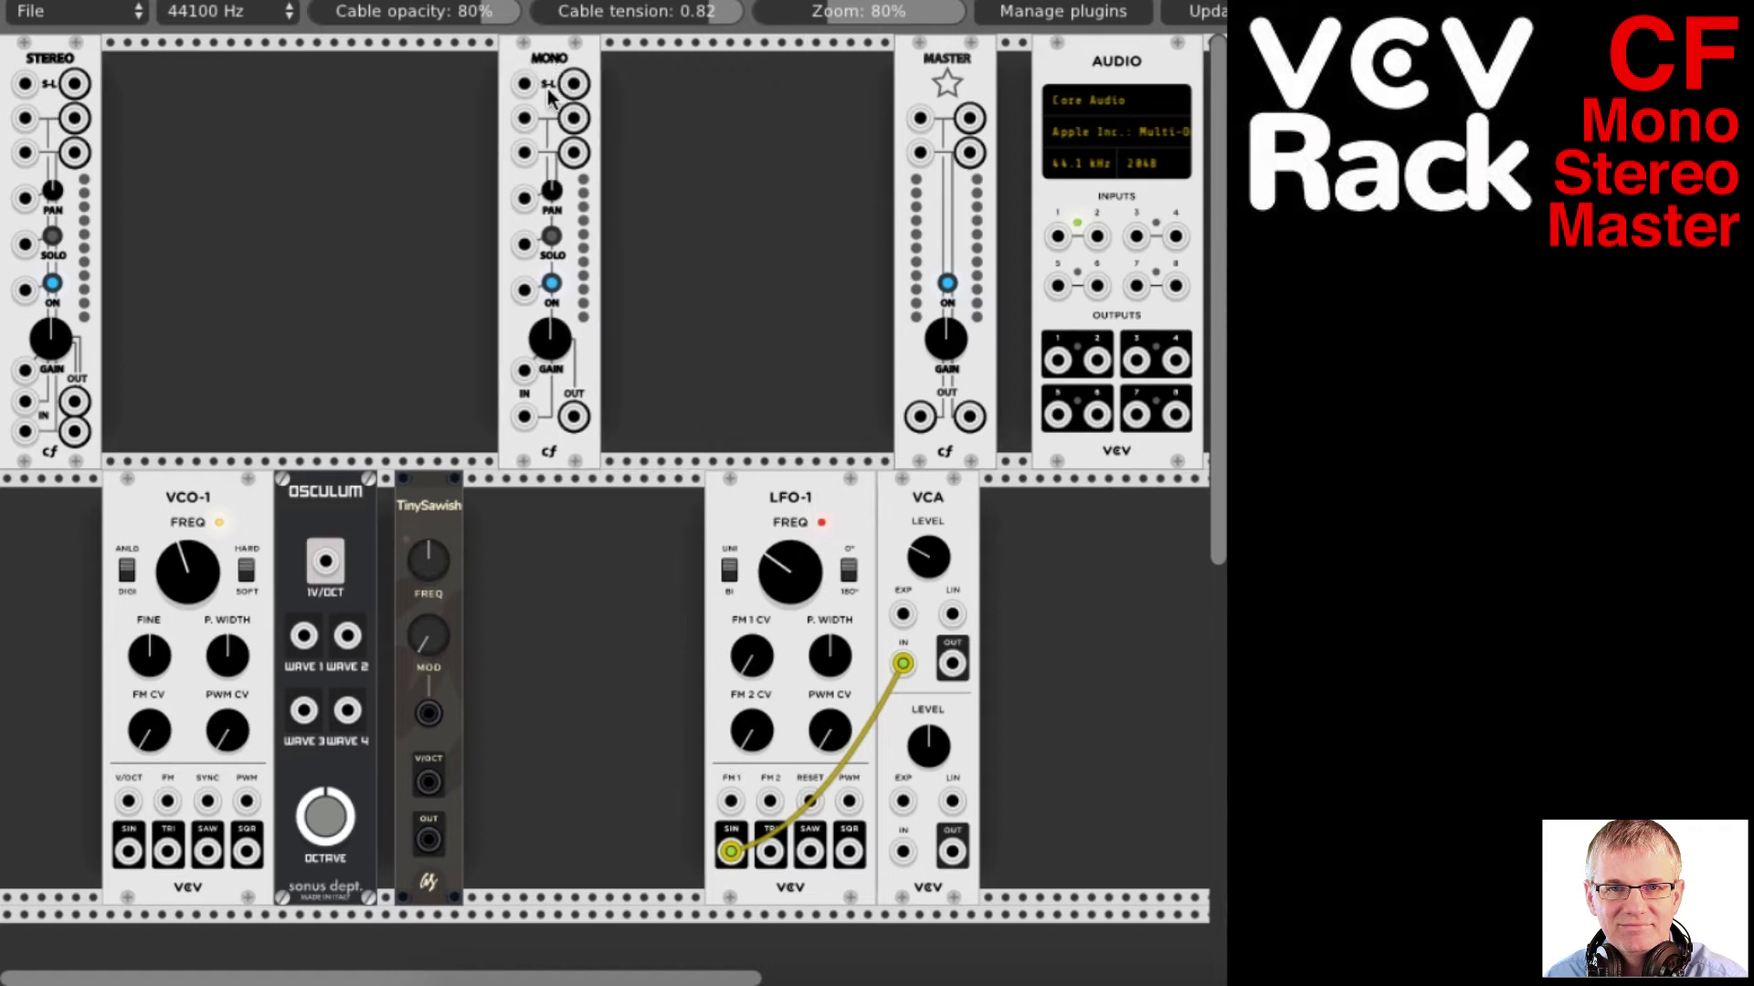
Duplicate the cf Mono module twice so that three Mono channels sit side by side
right_click(550, 90)
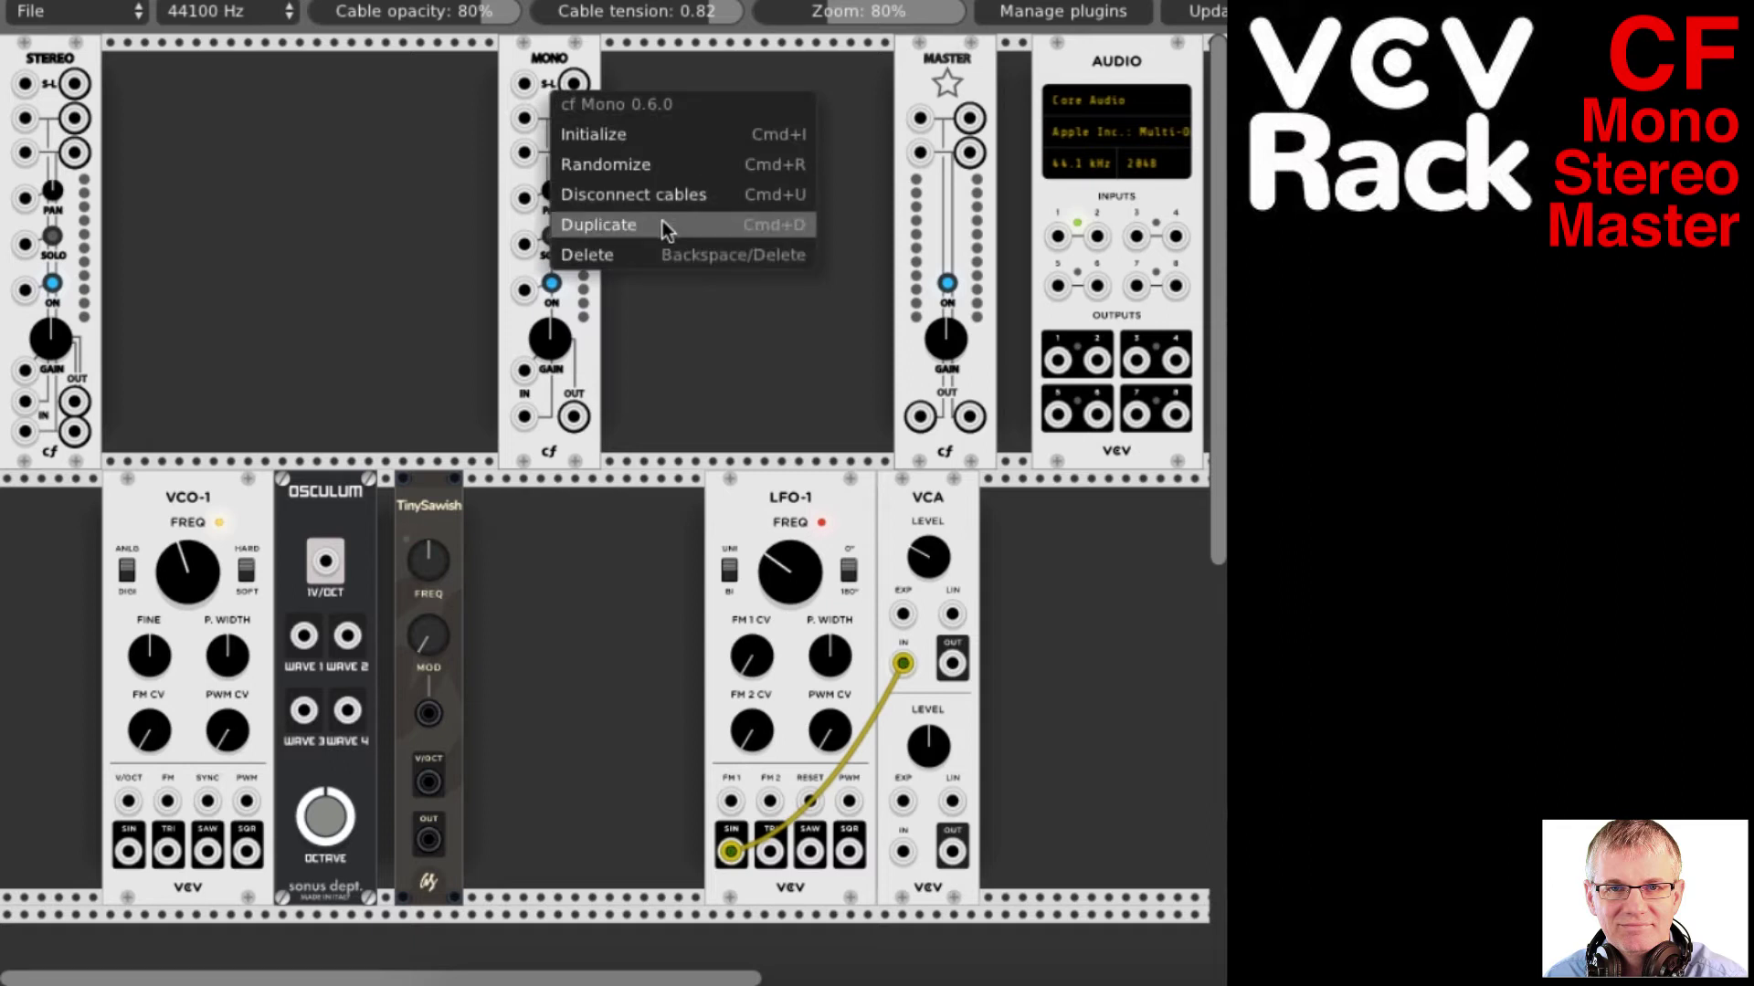
left_click(662, 226)
right_click(547, 75)
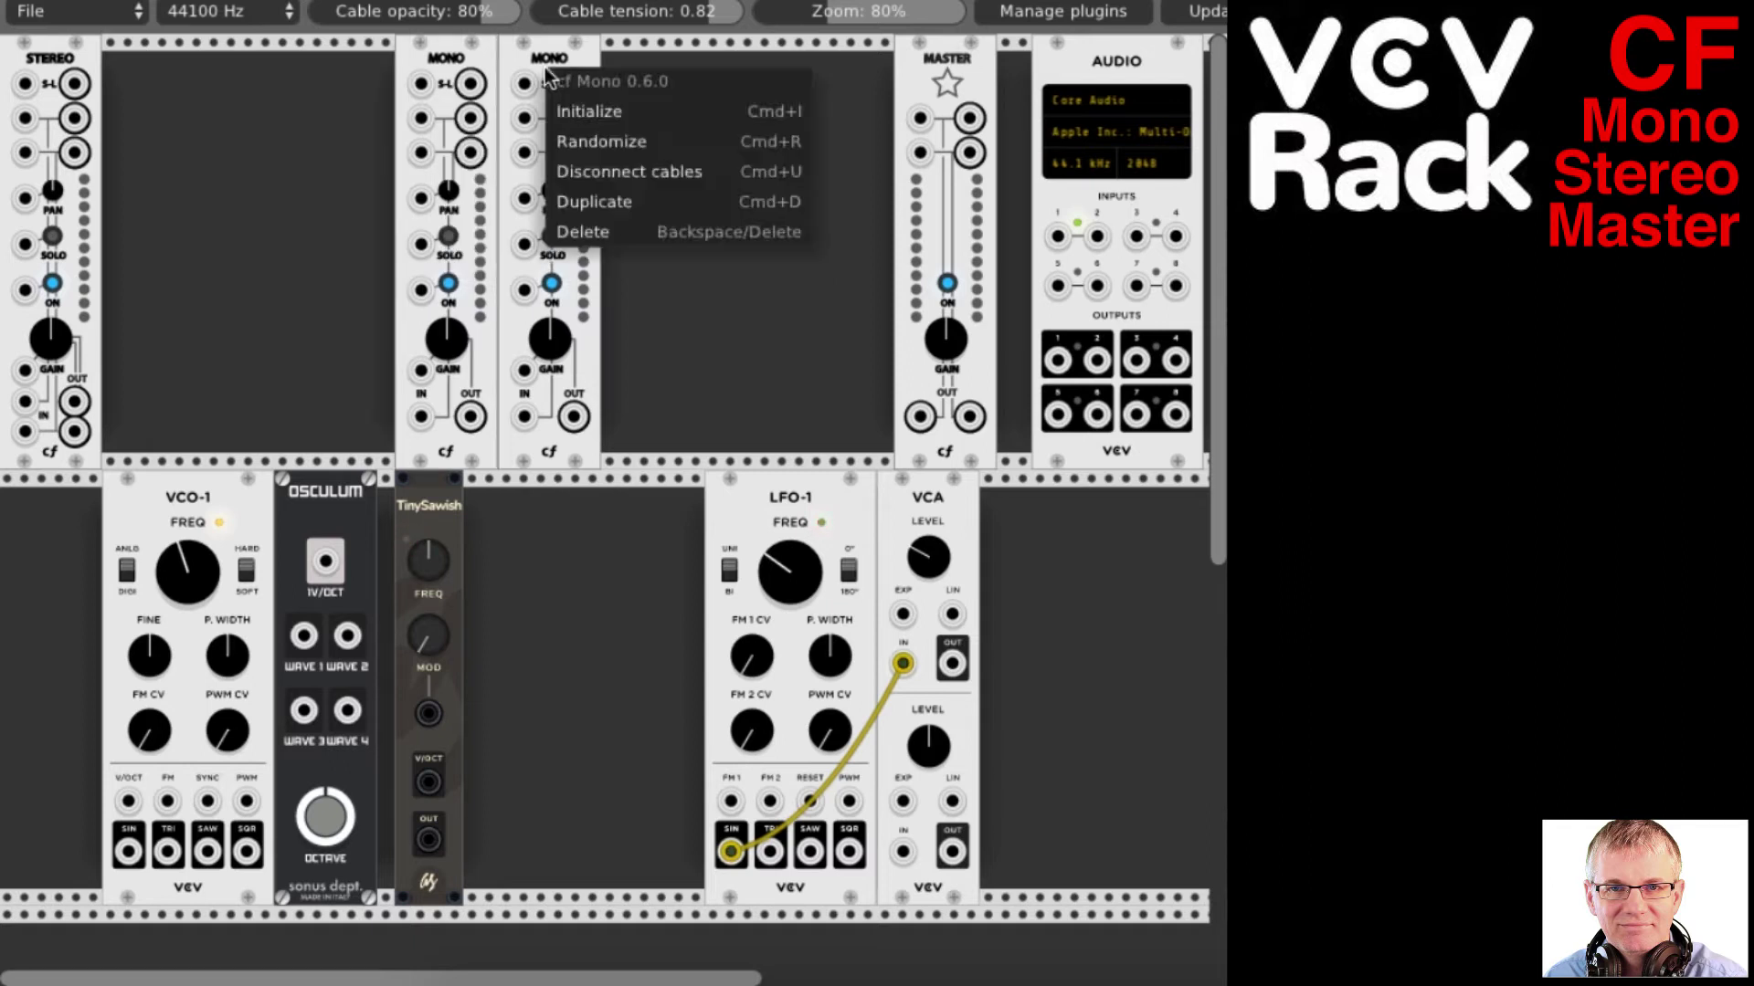
left_click(630, 202)
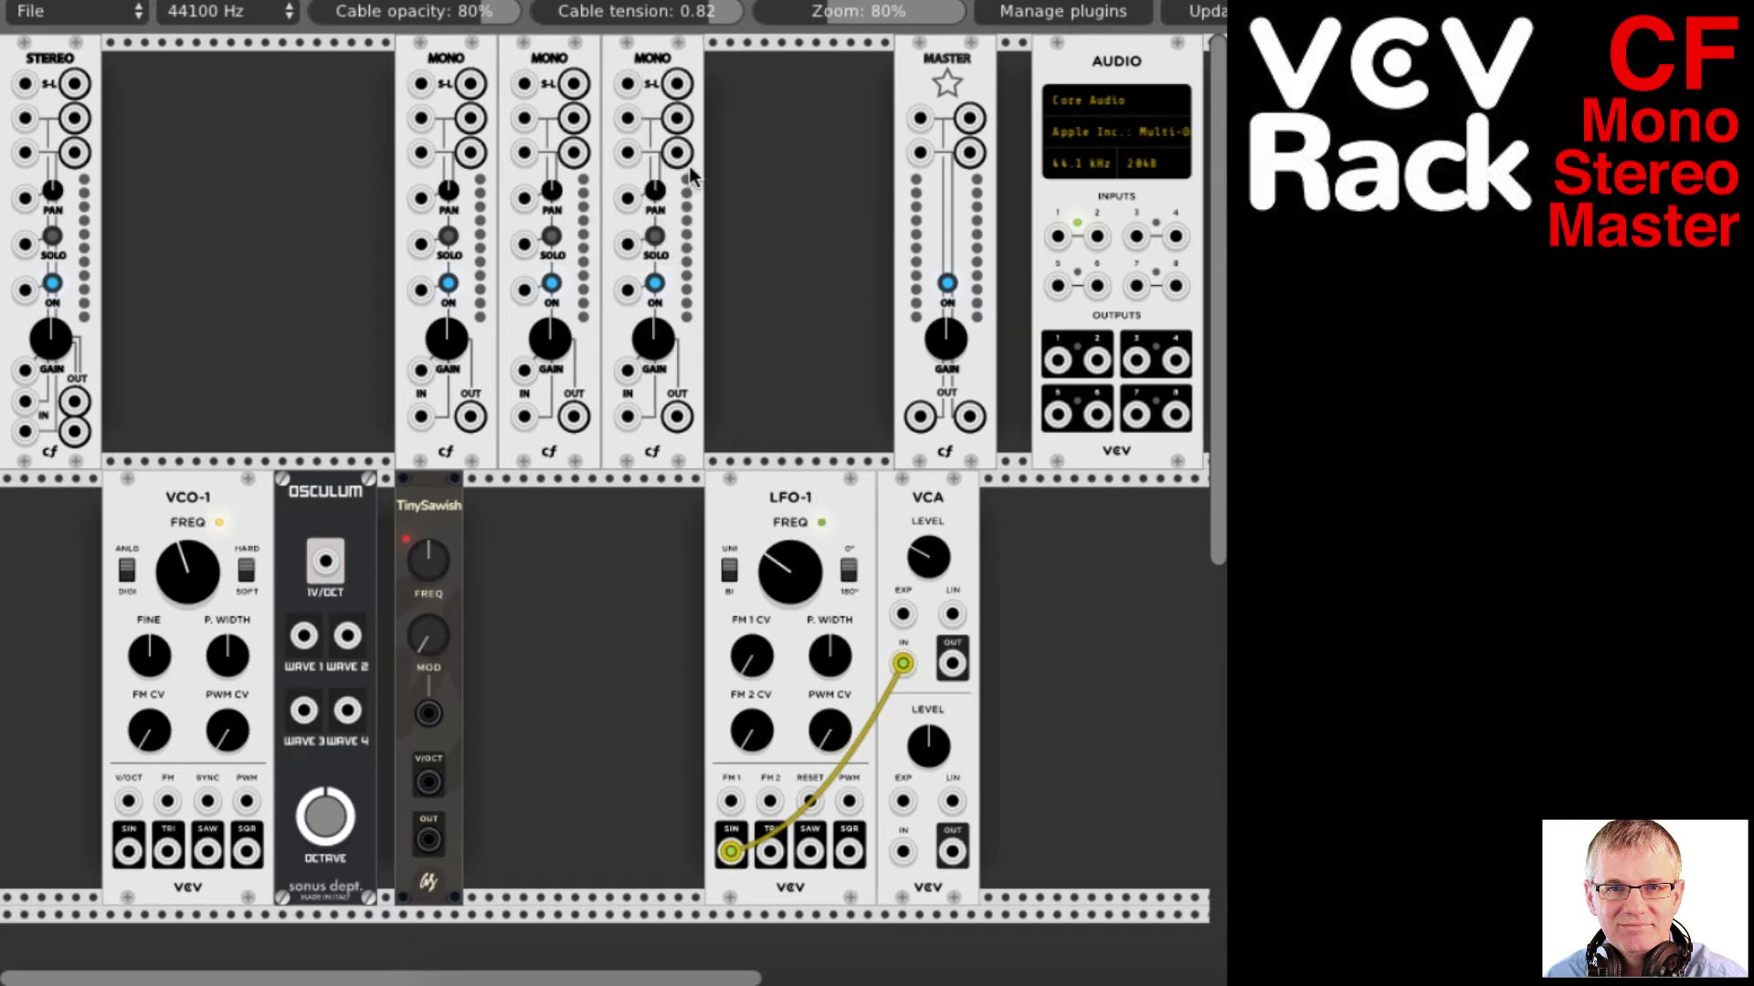
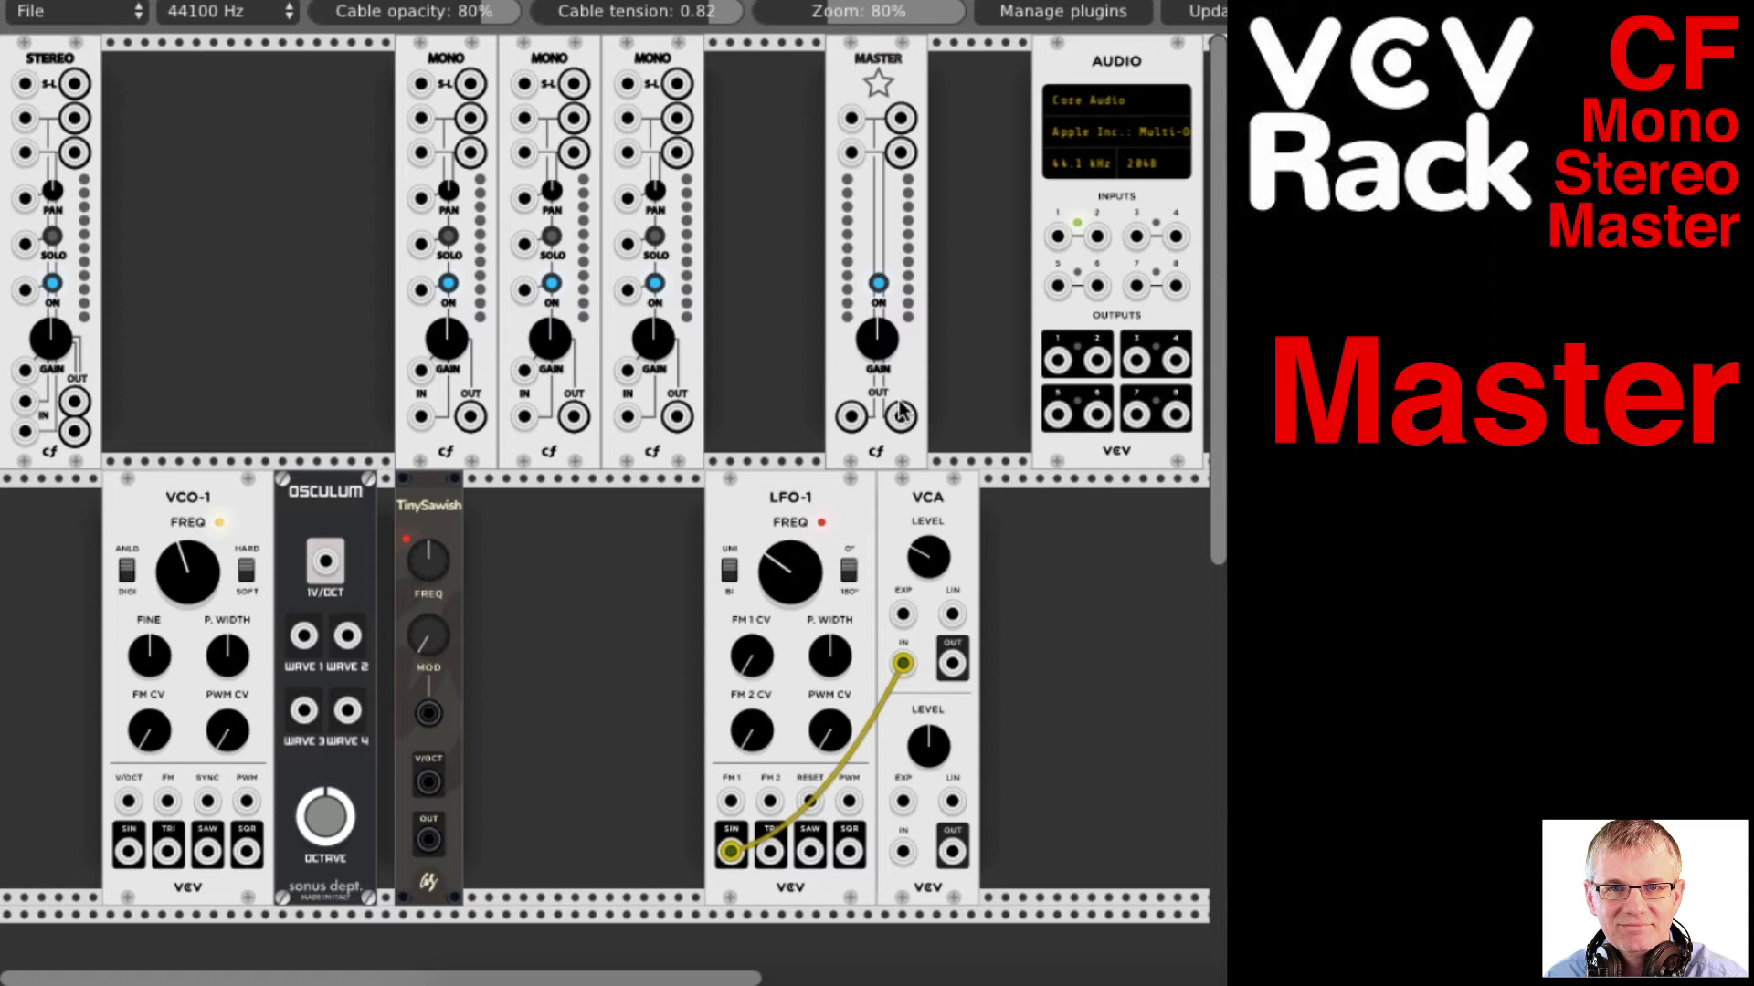
Patch the Master module's two main outputs to inputs 1 and 2 of the Audio module
left_click_drag(1058, 360, 850, 421)
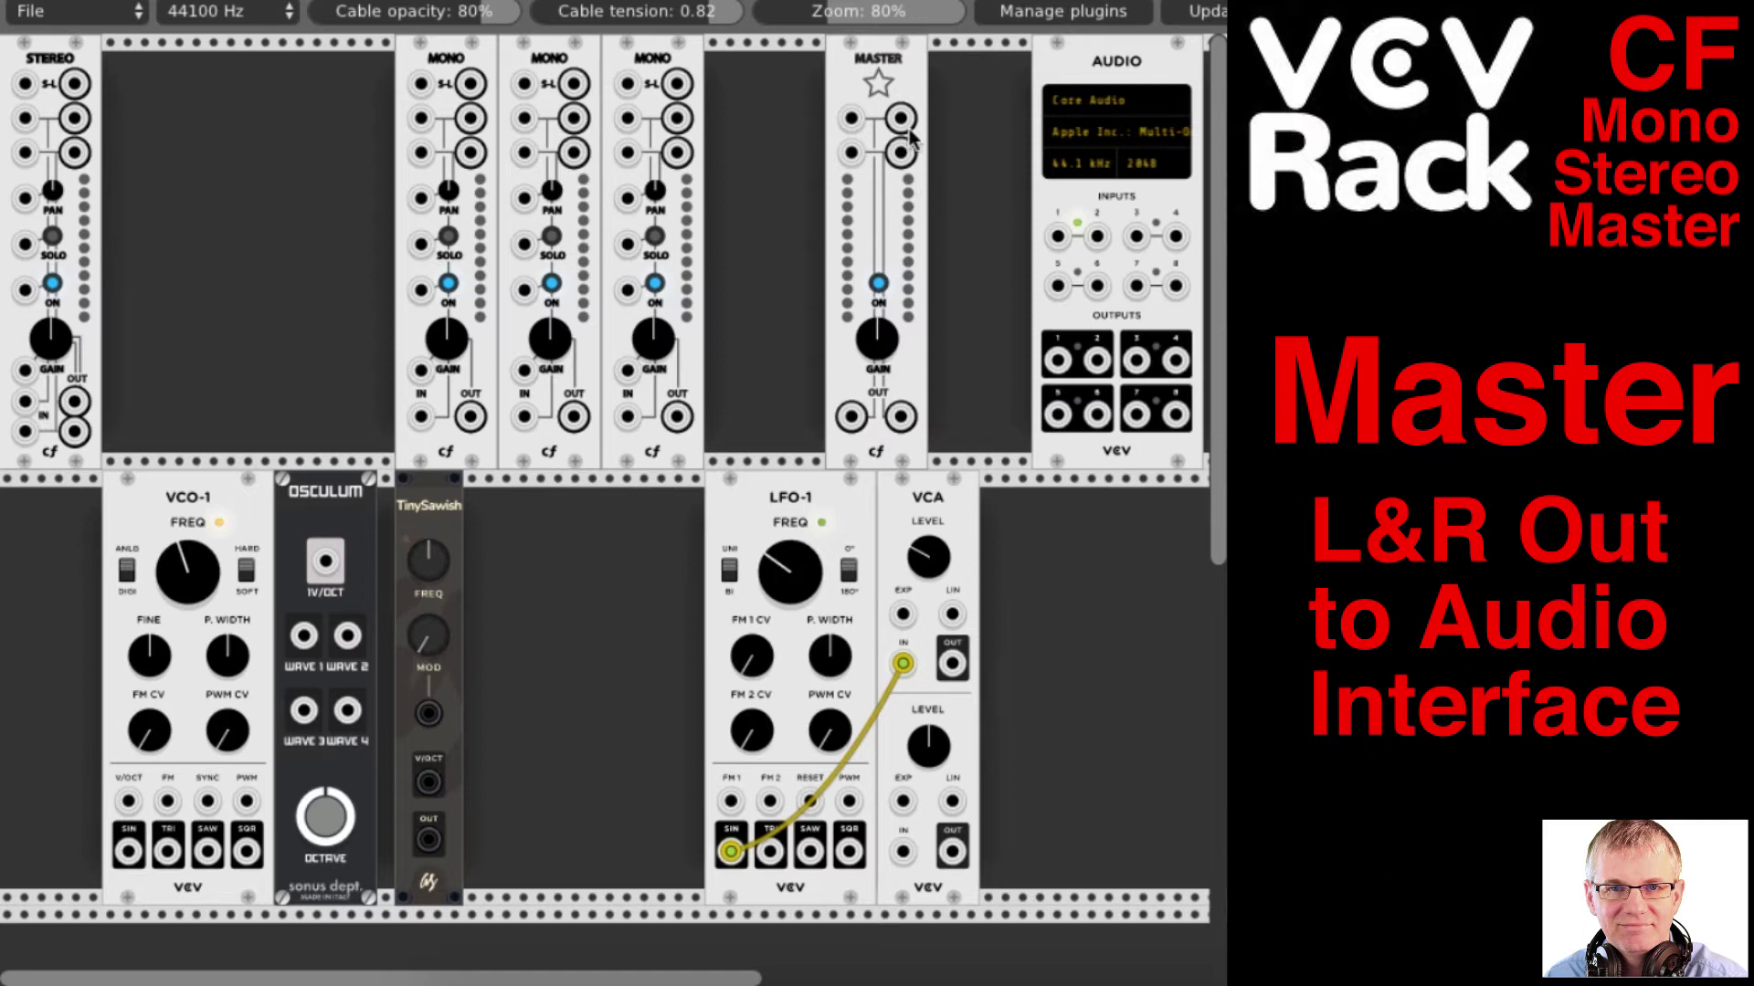
left_click_drag(900, 118, 1021, 329)
left_click_drag(1057, 236, 850, 417)
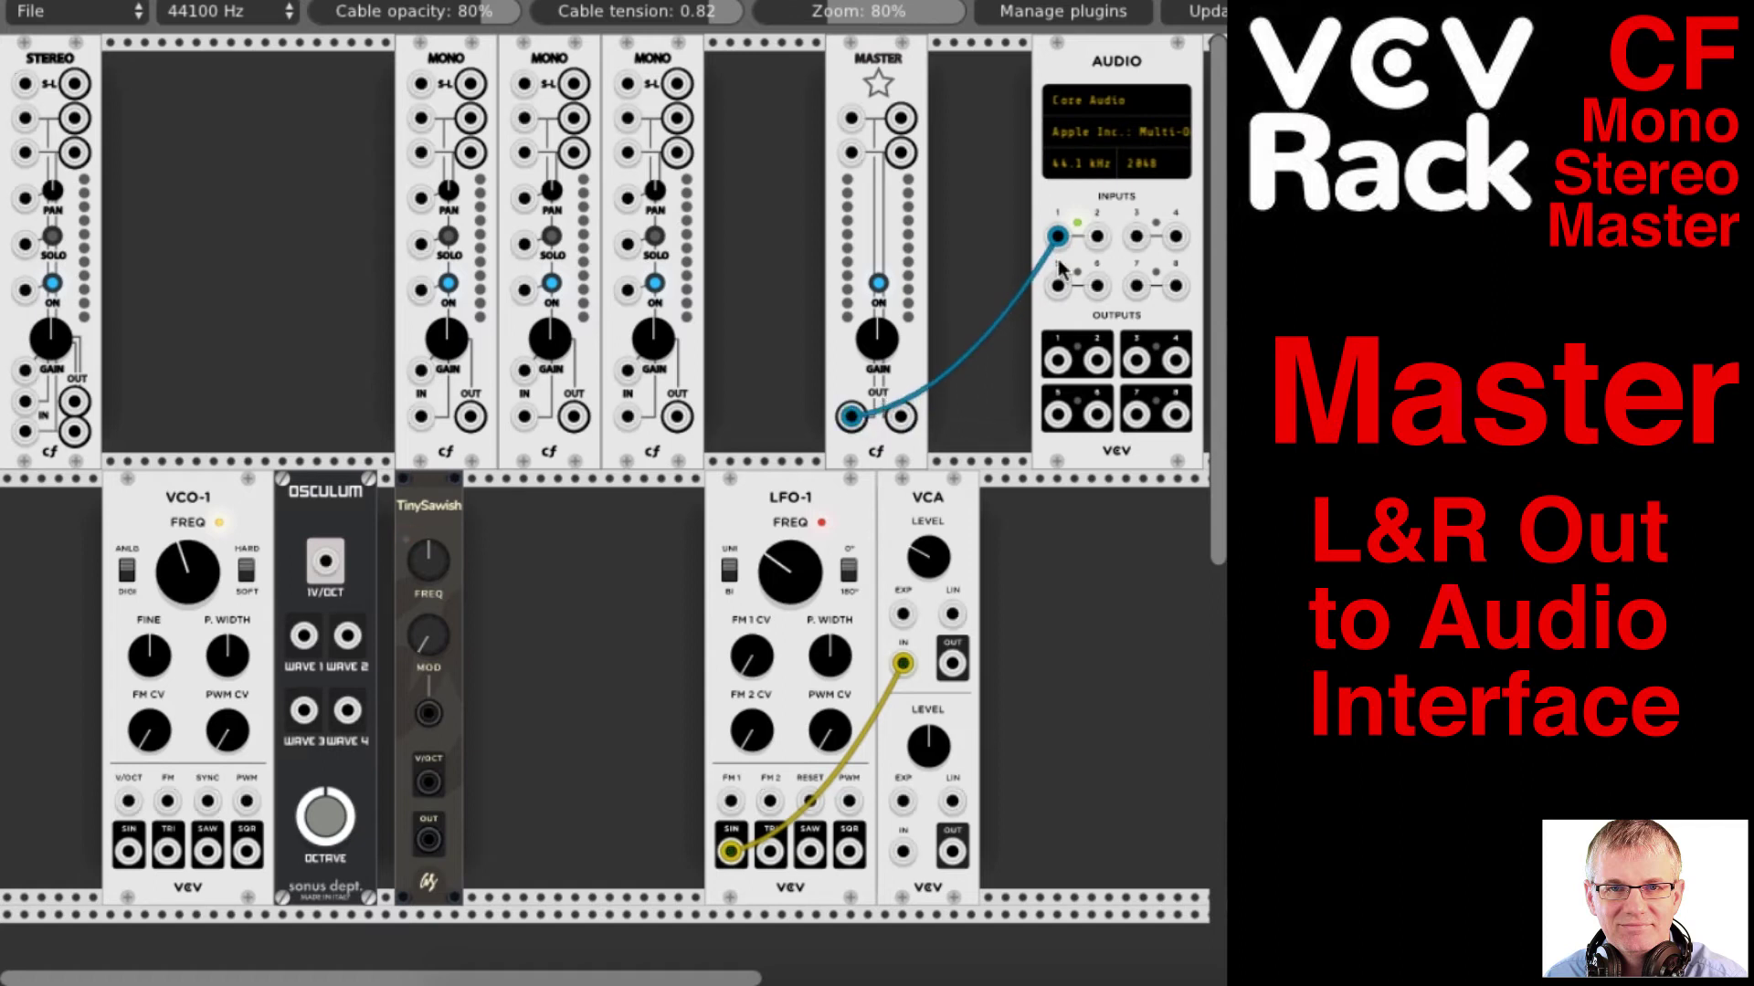
left_click_drag(1097, 236, 900, 417)
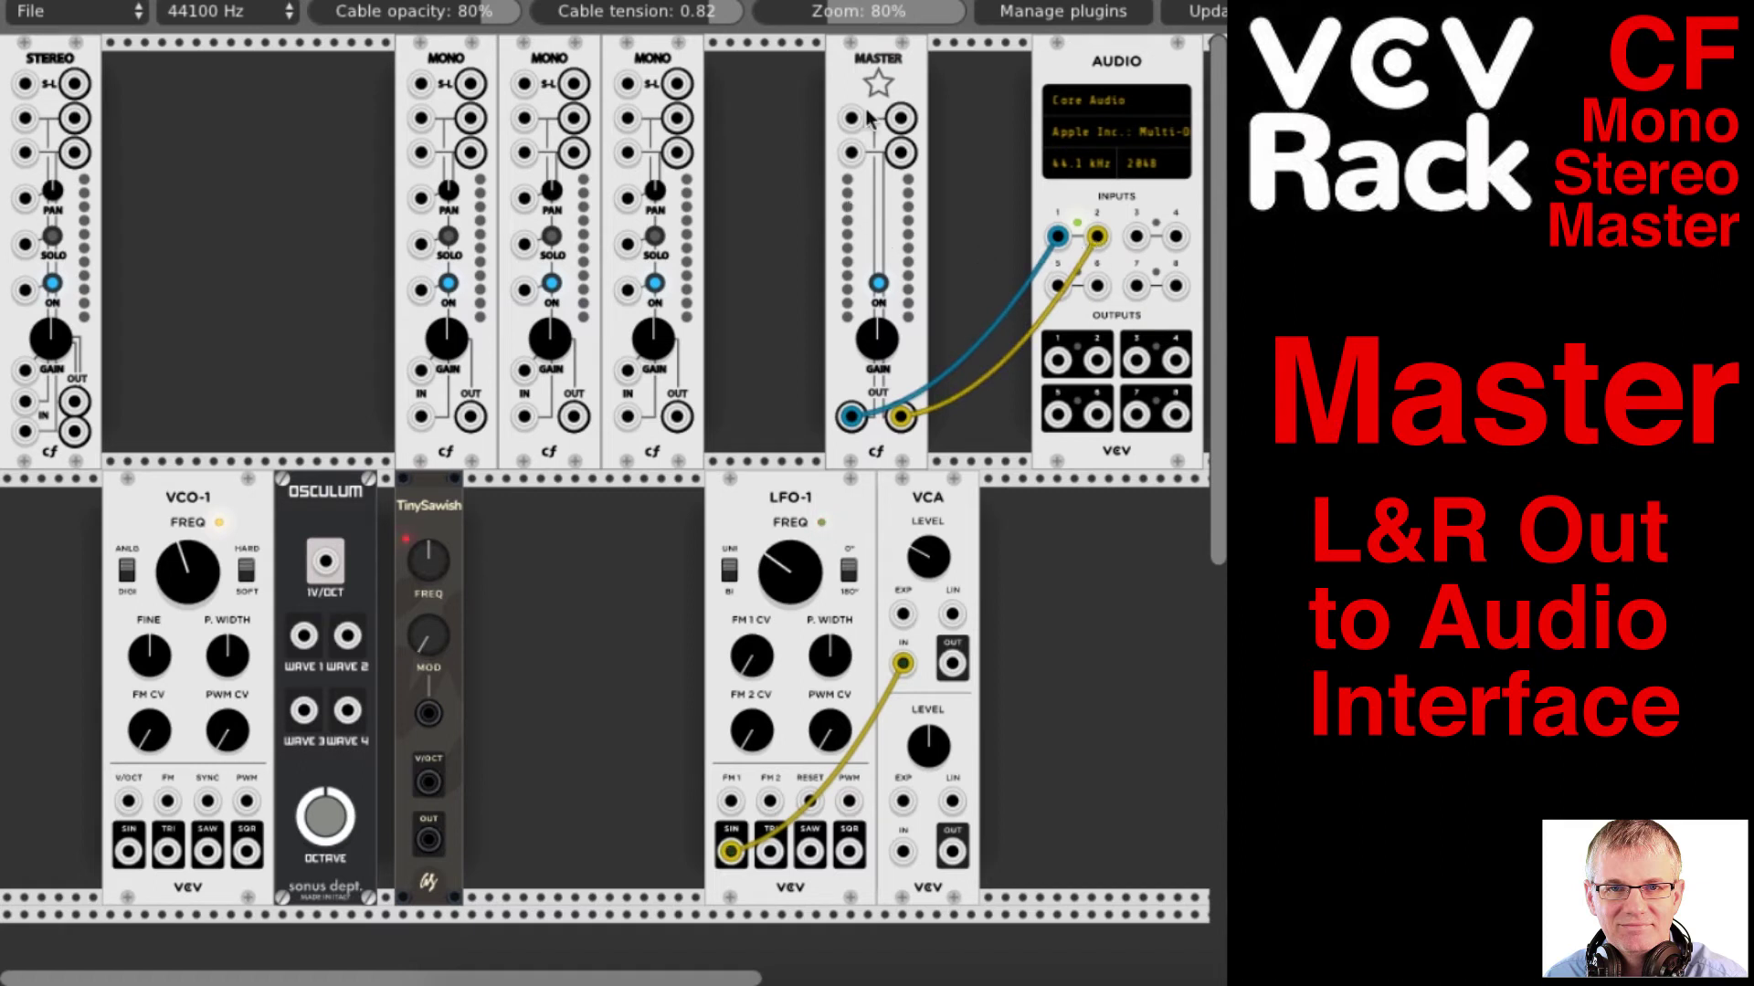
Move the Master module directly against the Audio module and space two of the Mono modules apart toward it
left_click_drag(870, 55, 971, 55)
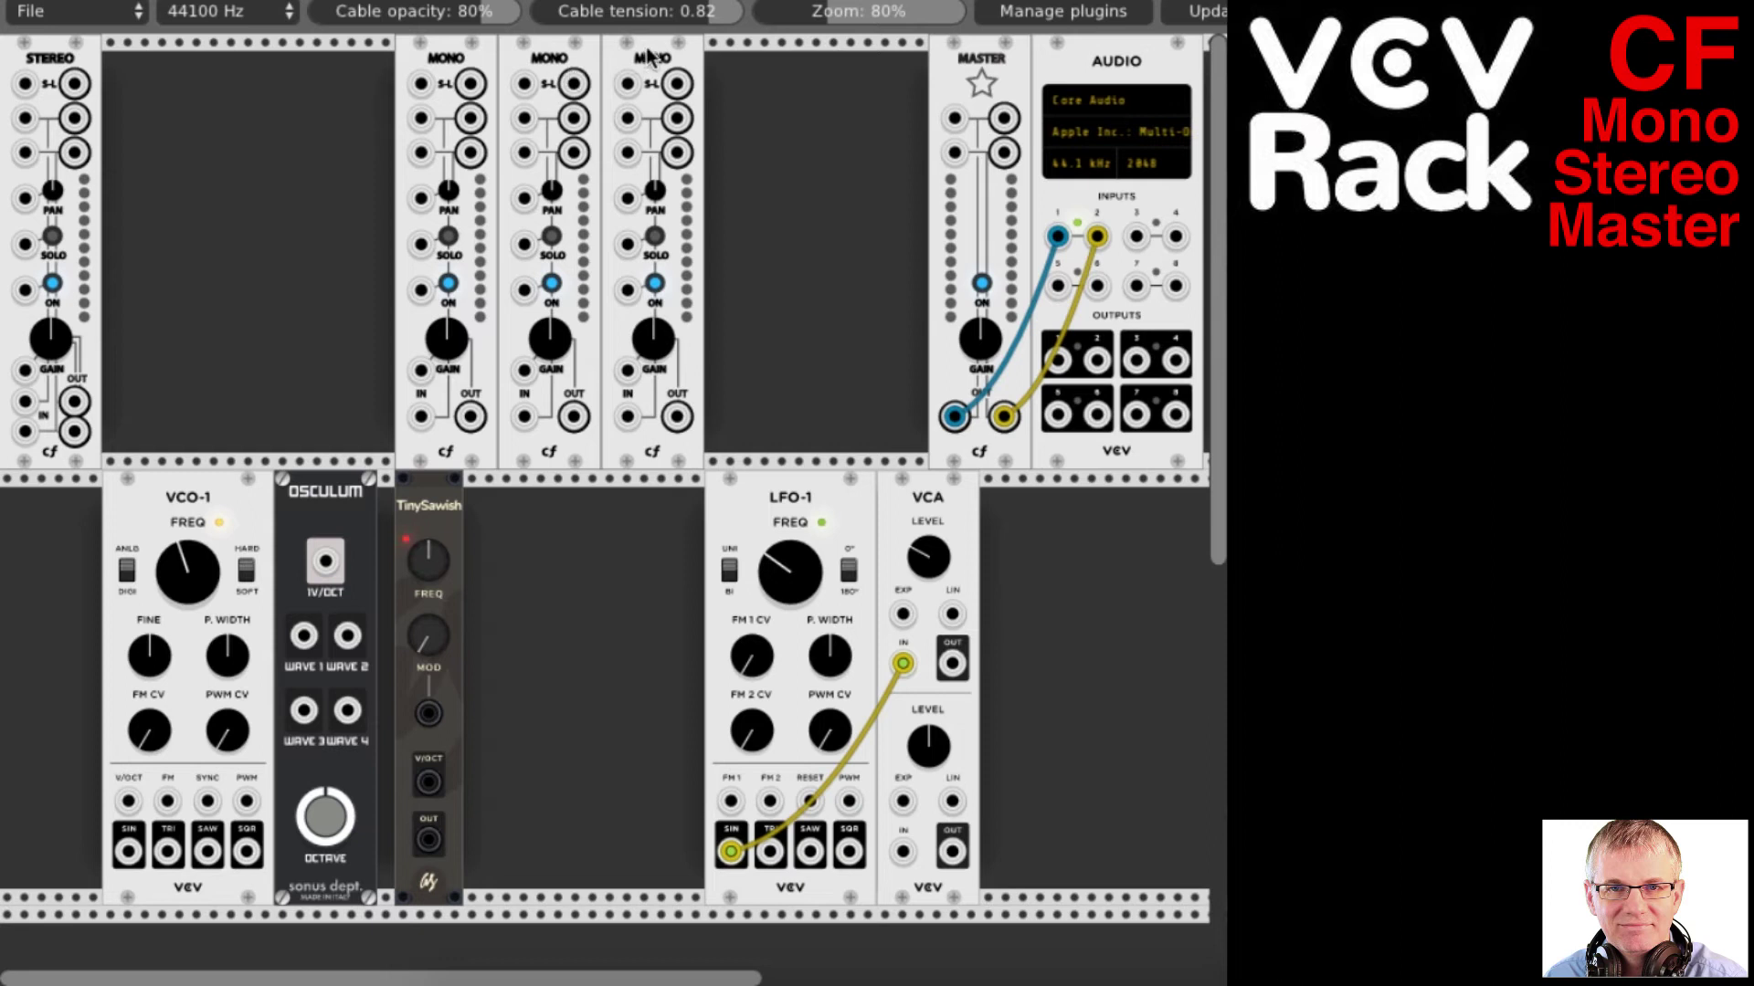
left_click_drag(644, 53, 770, 47)
left_click_drag(534, 46, 639, 47)
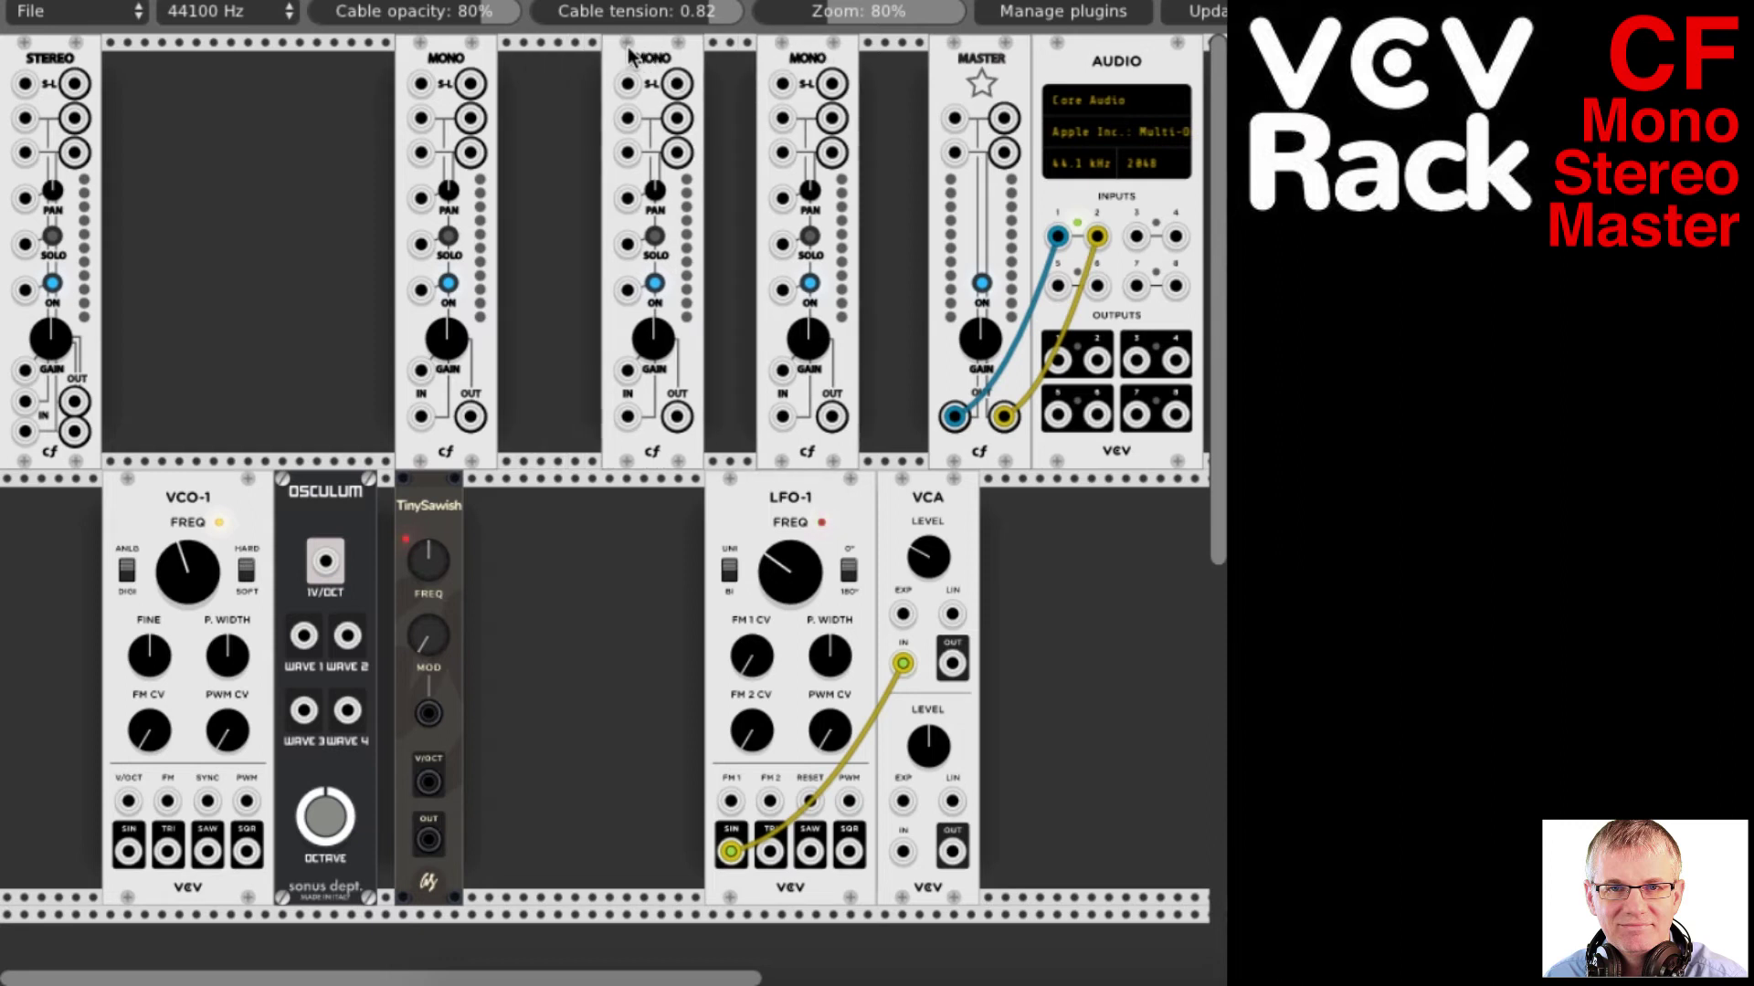
Shift VCO-1, Osculum and TinySawish along the lower row toward LFO-1, keeping the three side by side
left_click_drag(438, 64, 404, 78)
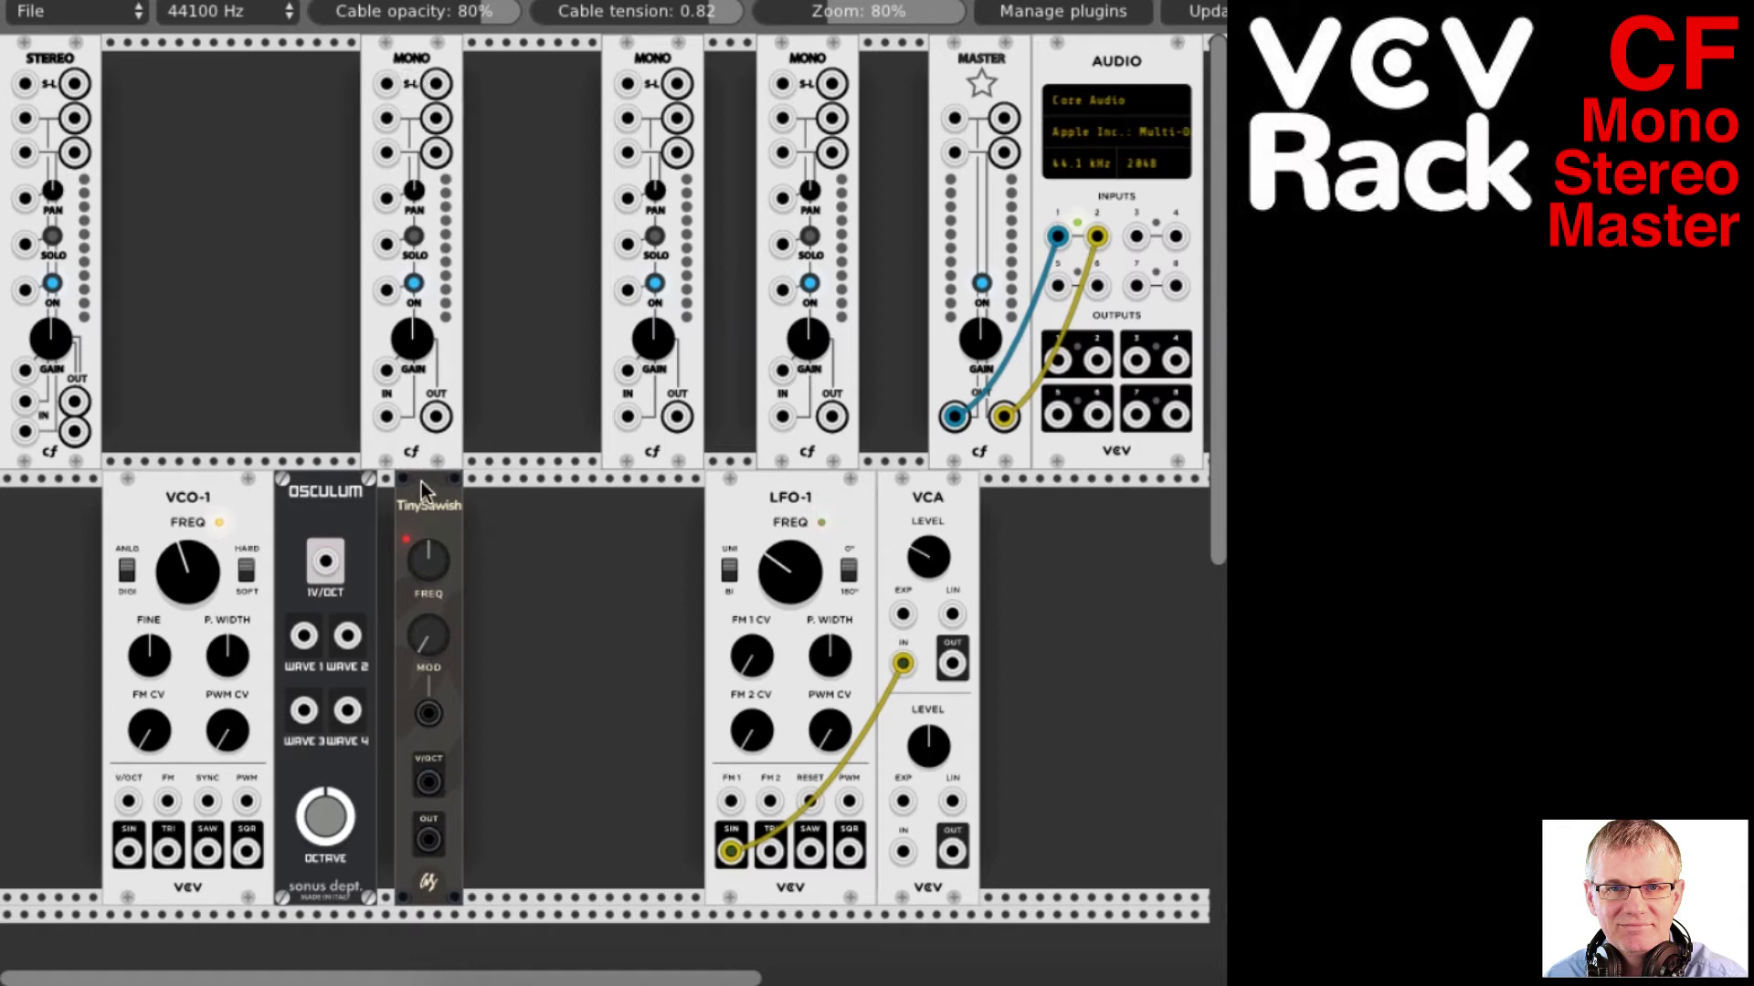
left_click_drag(420, 480, 522, 486)
left_click_drag(334, 493, 409, 496)
left_click_drag(204, 485, 316, 494)
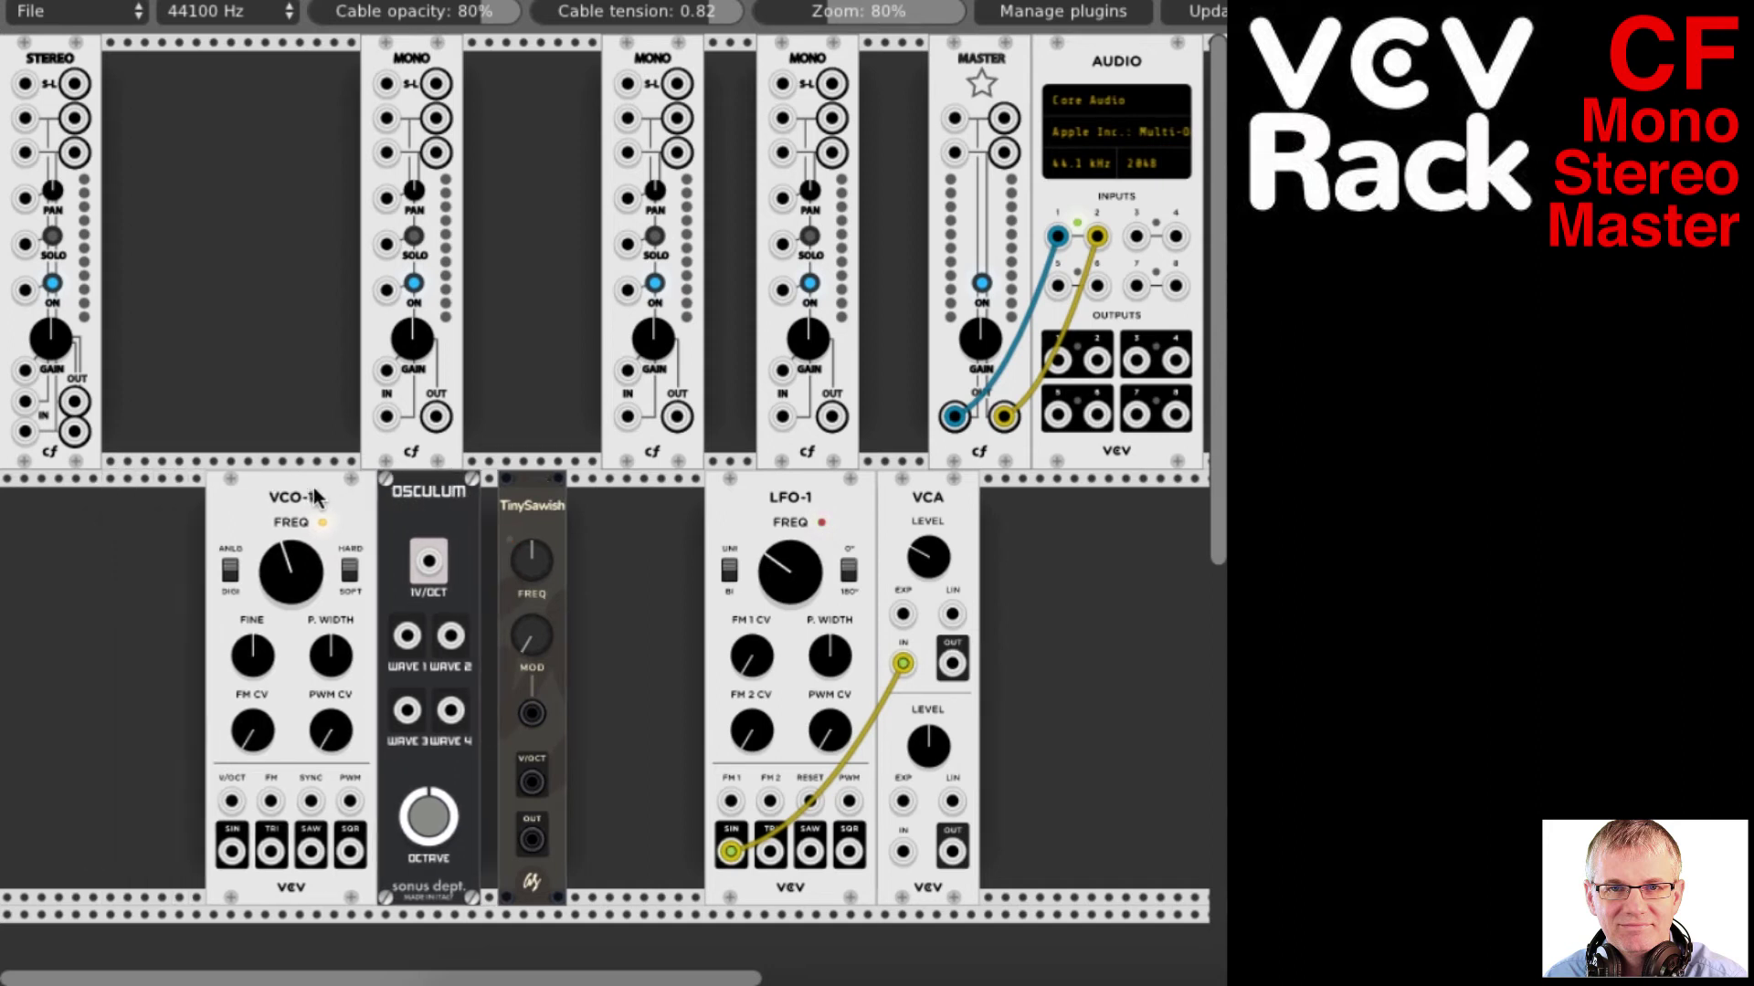
Line up the three Mono modules directly above VCO-1, Osculum and TinySawish, nudging TinySawish slightly away from Osculum
left_click_drag(413, 61, 293, 62)
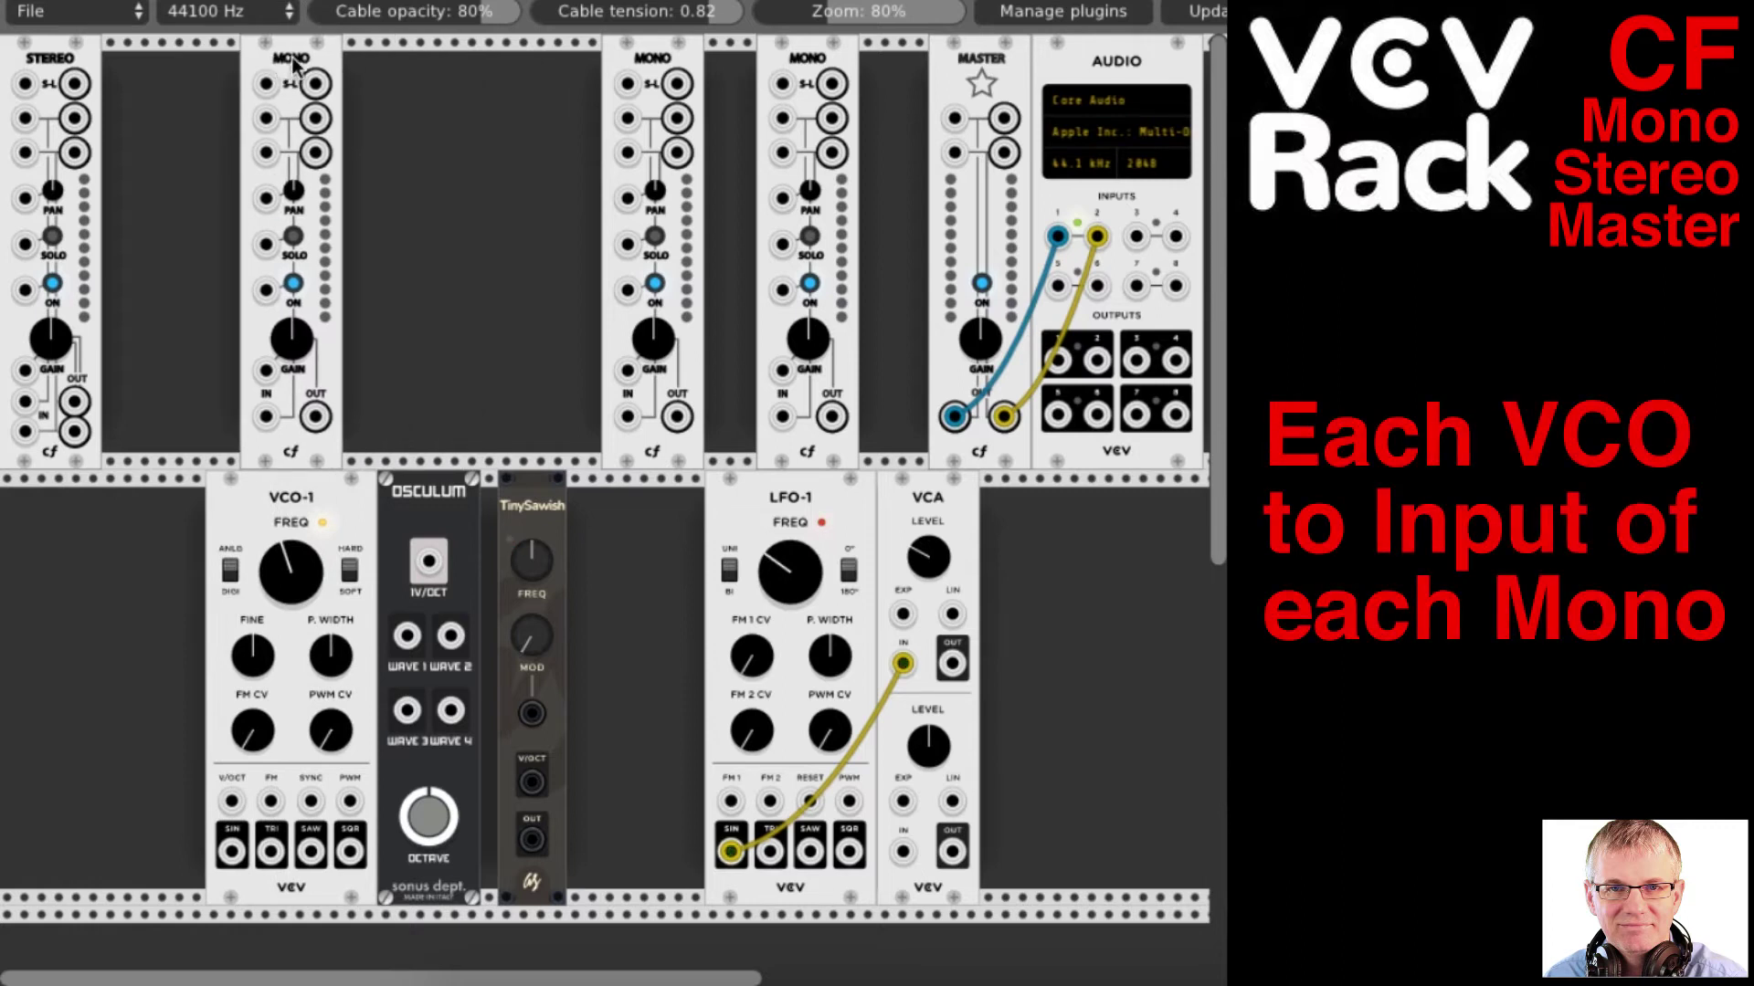
left_click_drag(627, 71, 424, 81)
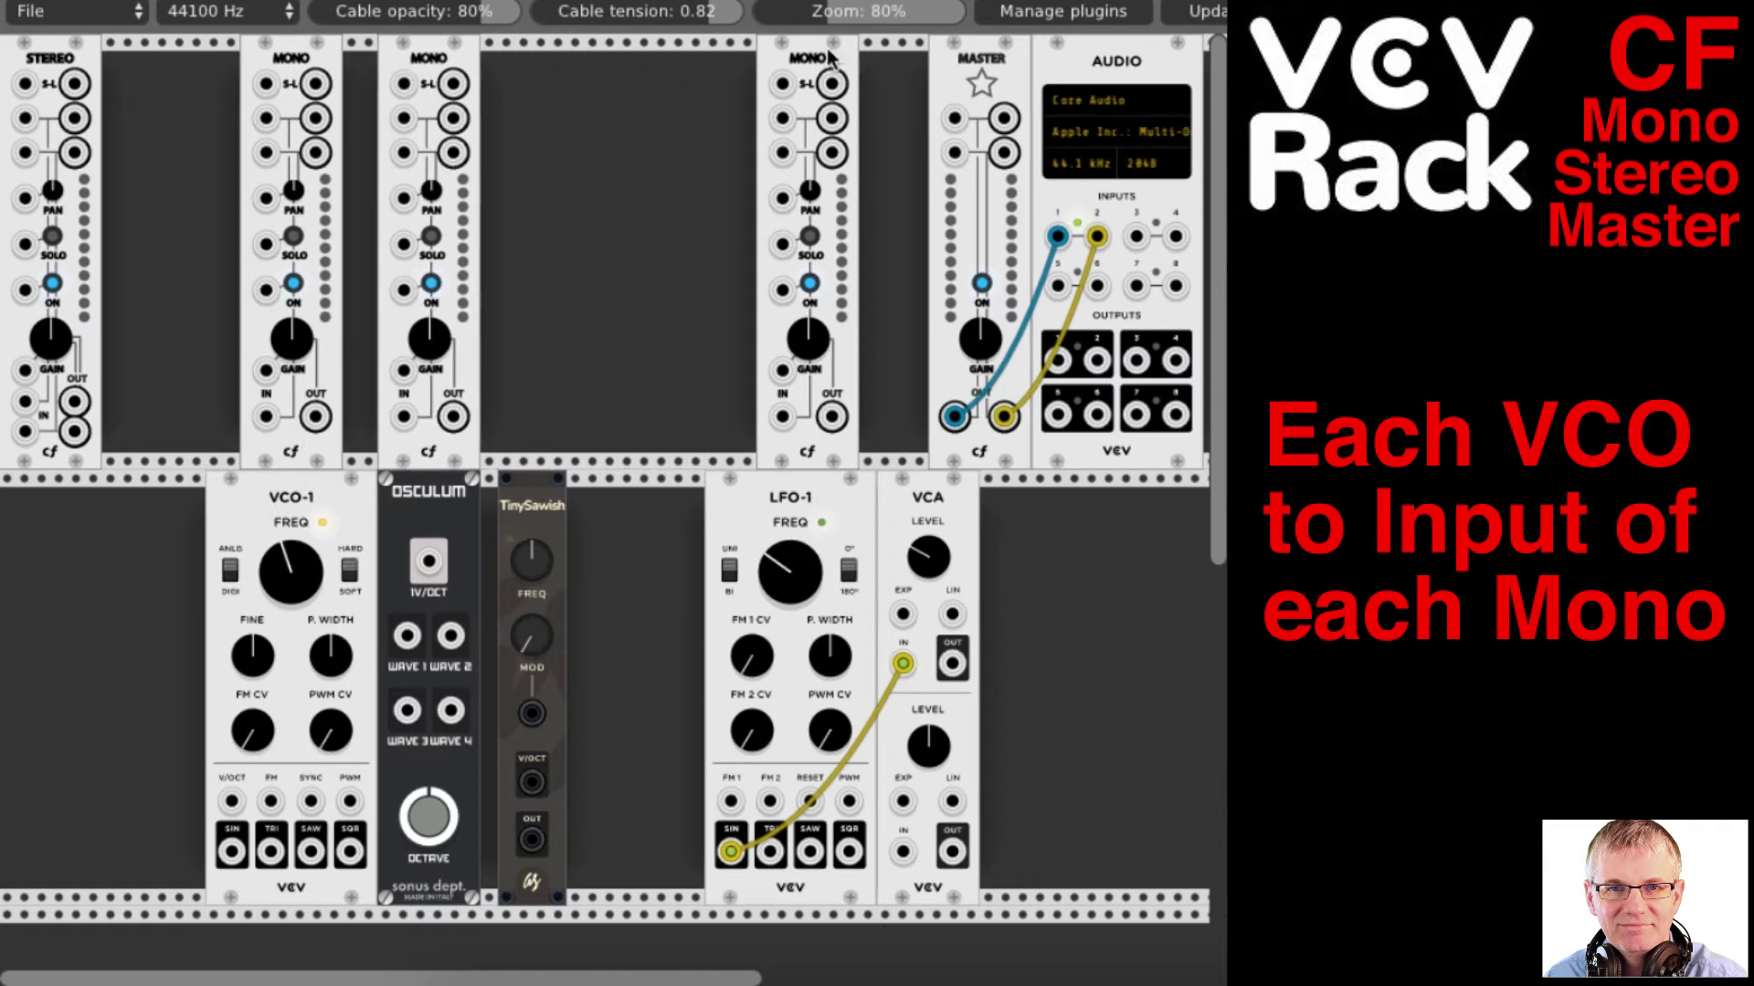
left_click_drag(812, 78, 539, 83)
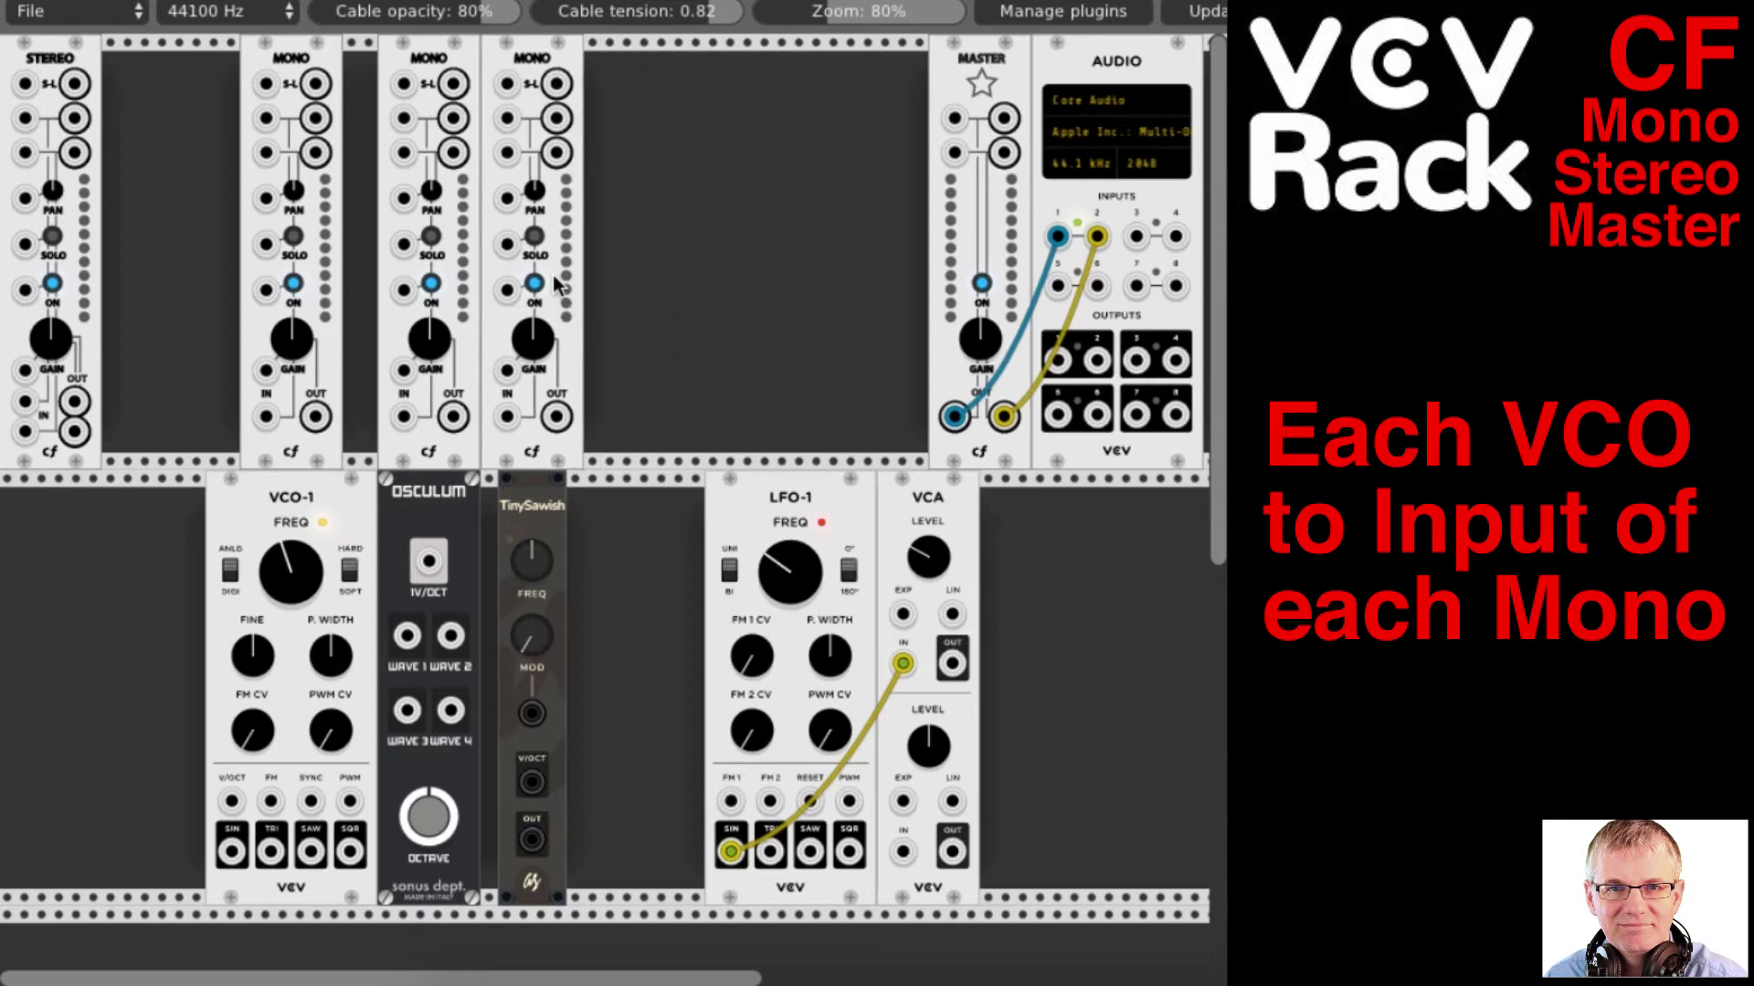
left_click_drag(533, 507, 546, 506)
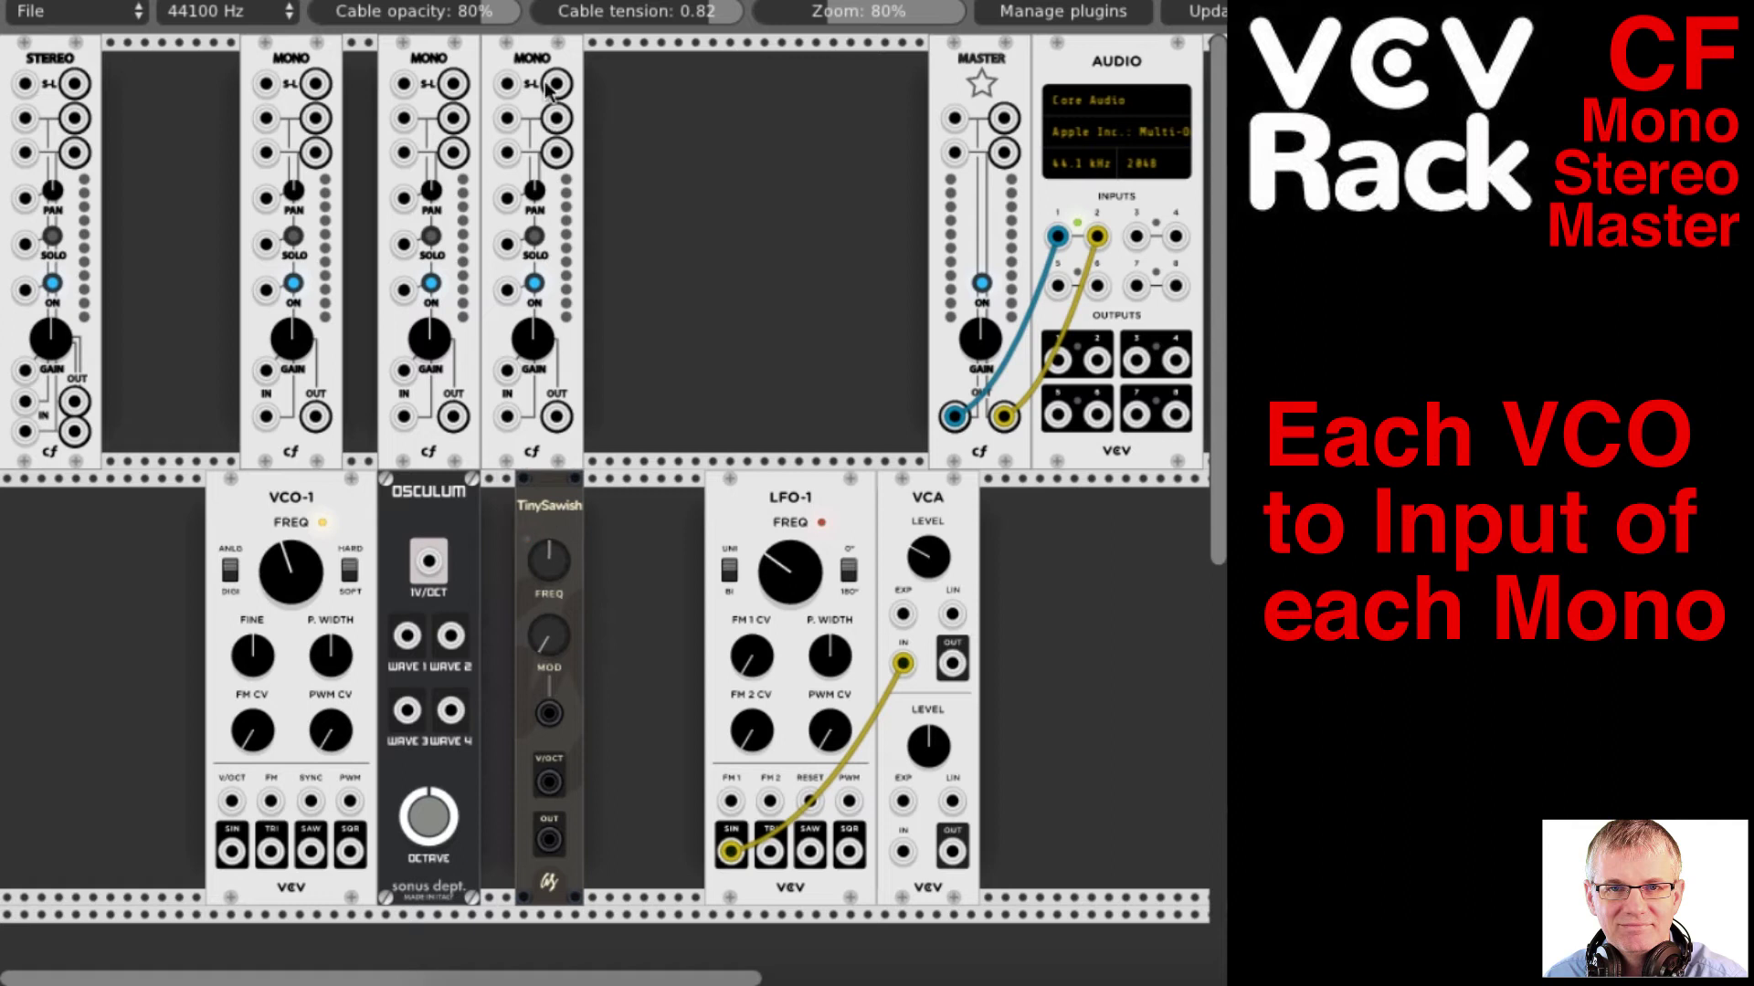
left_click_drag(537, 68, 555, 69)
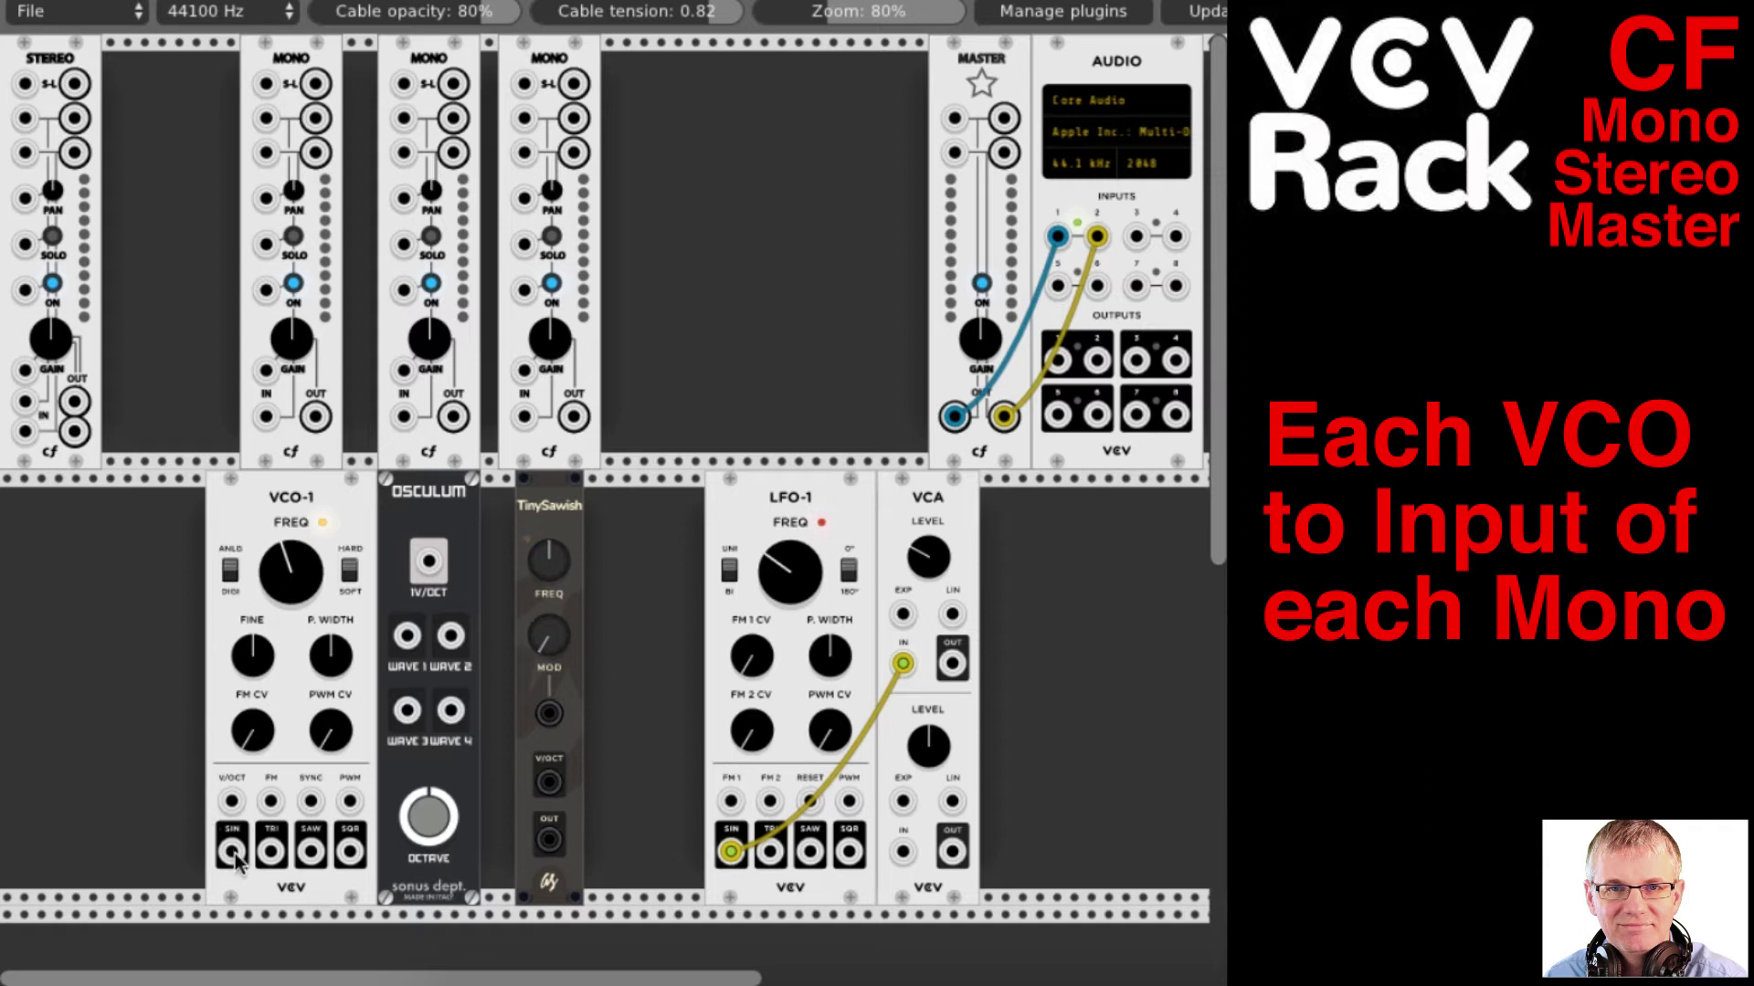
Patch VCO-1's SIN, Osculum's WAVE 1 and TinySawish's OUT to the input of the Mono above each one
left_click_drag(233, 857, 269, 422)
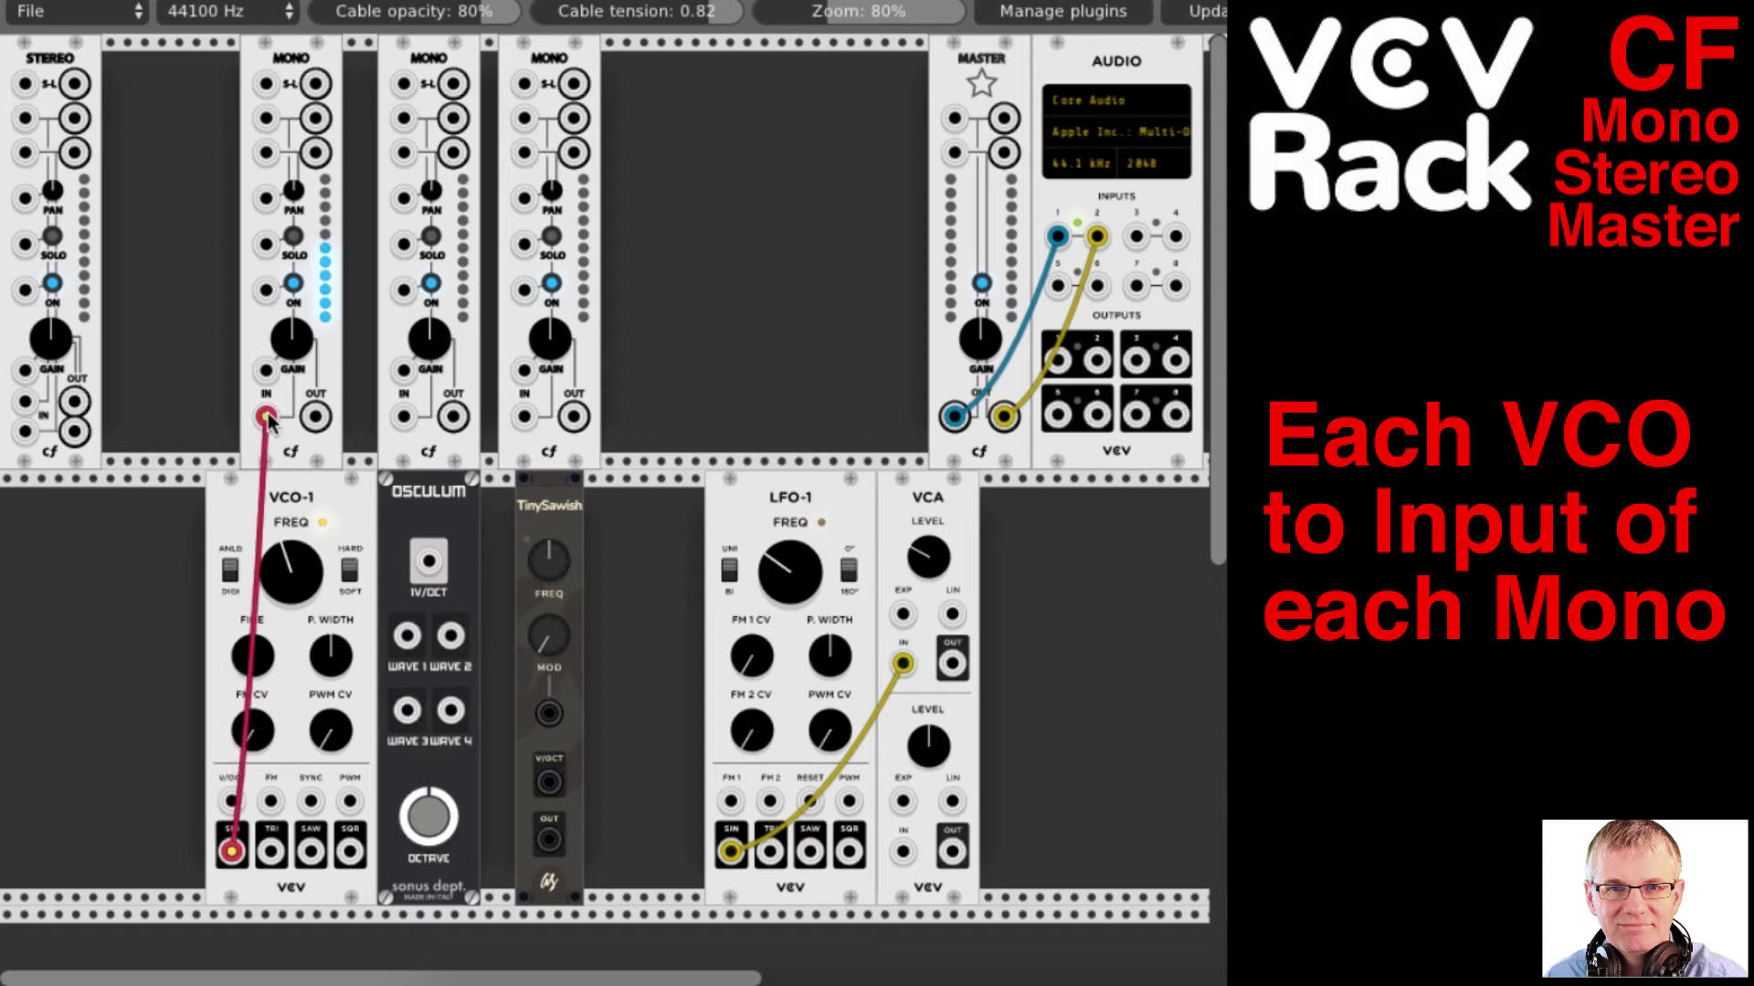
left_click_drag(408, 636, 404, 417)
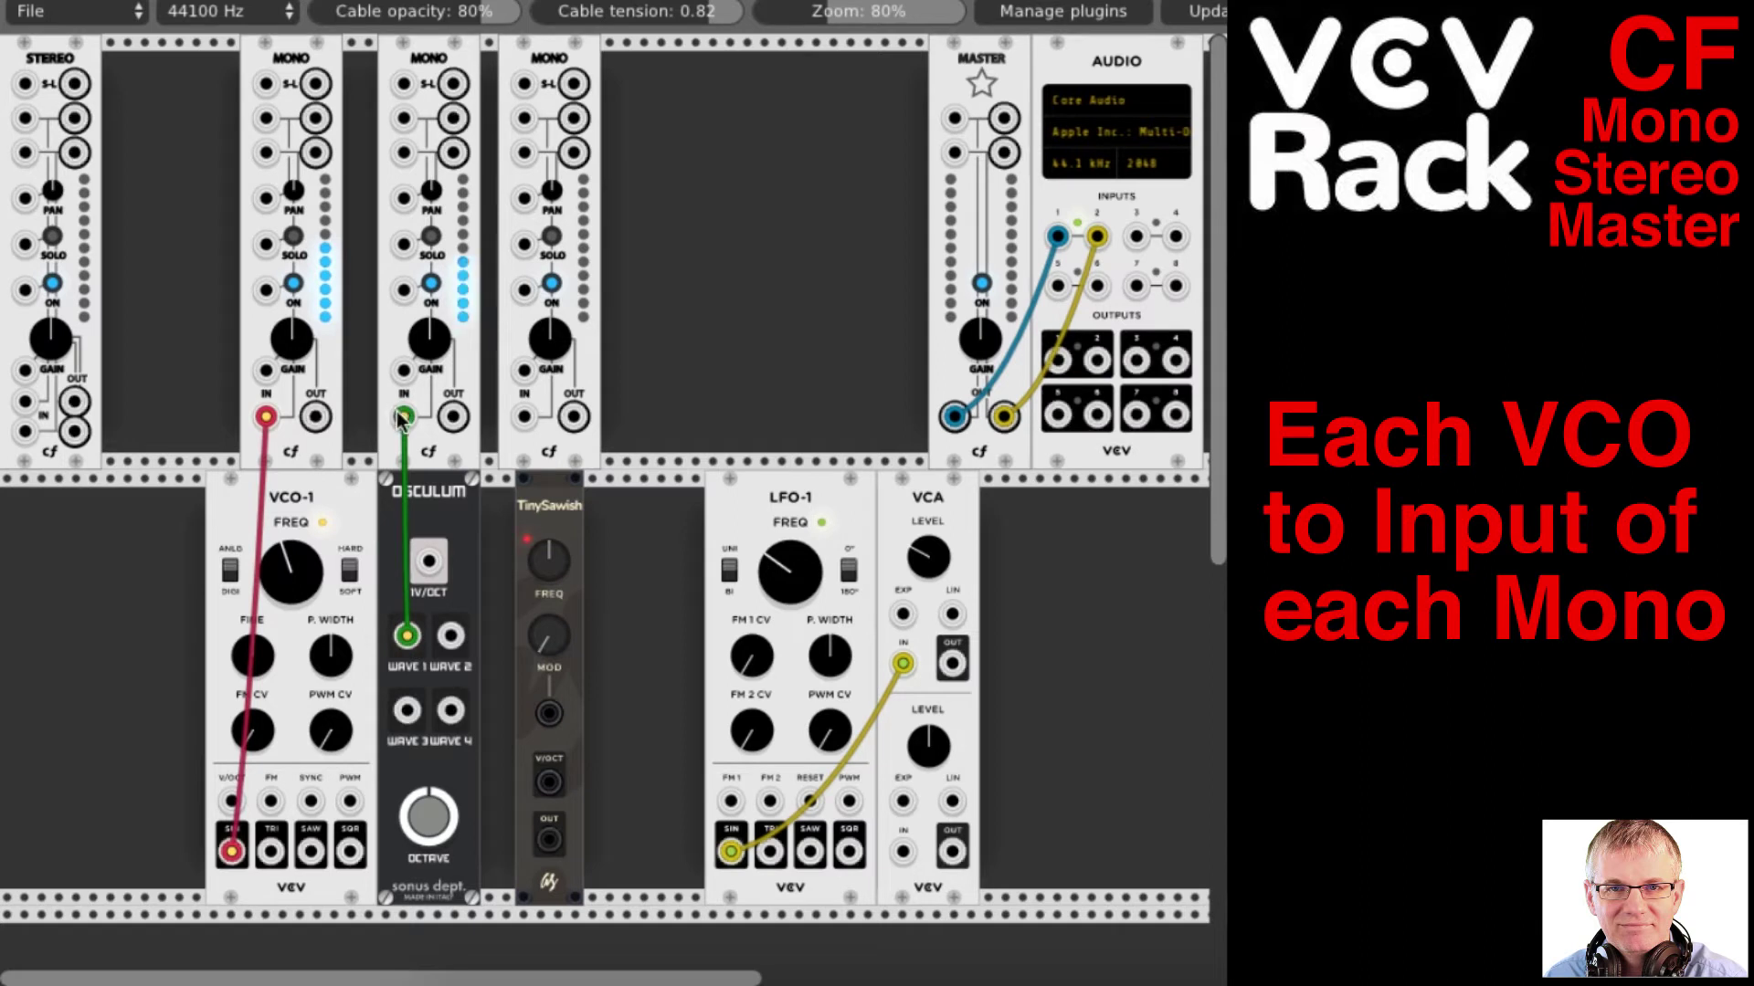
left_click_drag(548, 838, 532, 416)
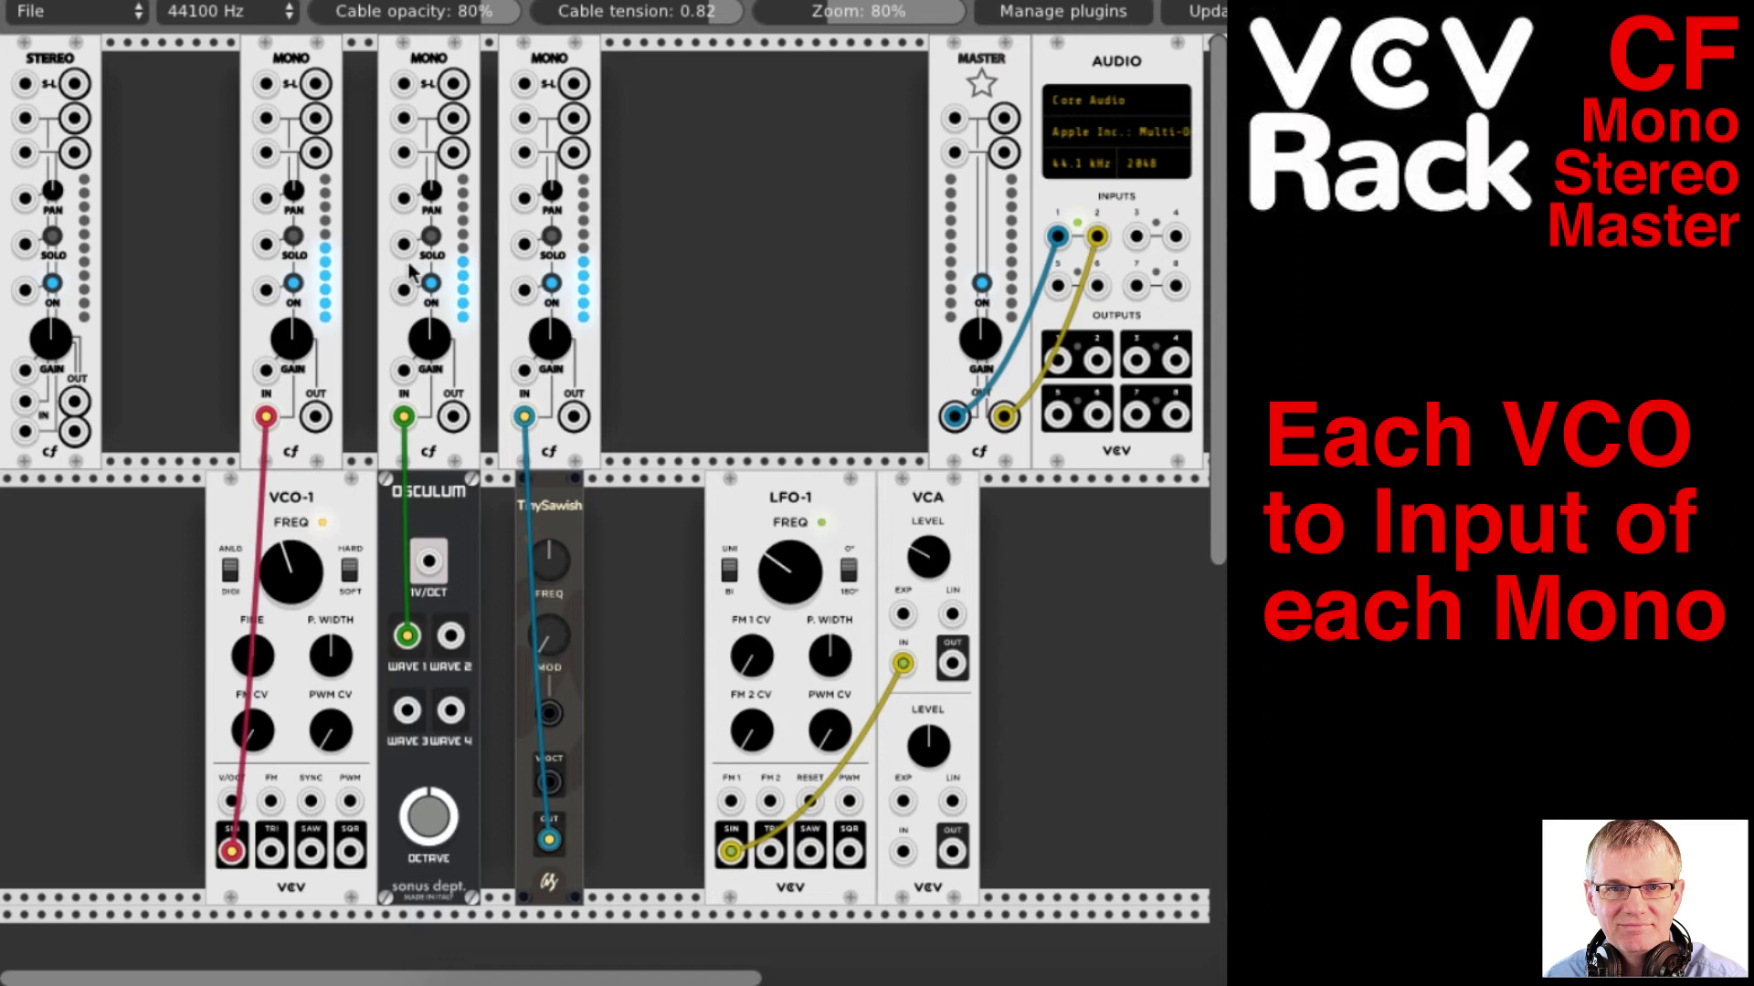
mouse_move(404, 417)
left_mouse_down()
mouse_move(306, 415)
mouse_move(376, 438)
mouse_move(426, 382)
mouse_move(403, 418)
left_mouse_up()
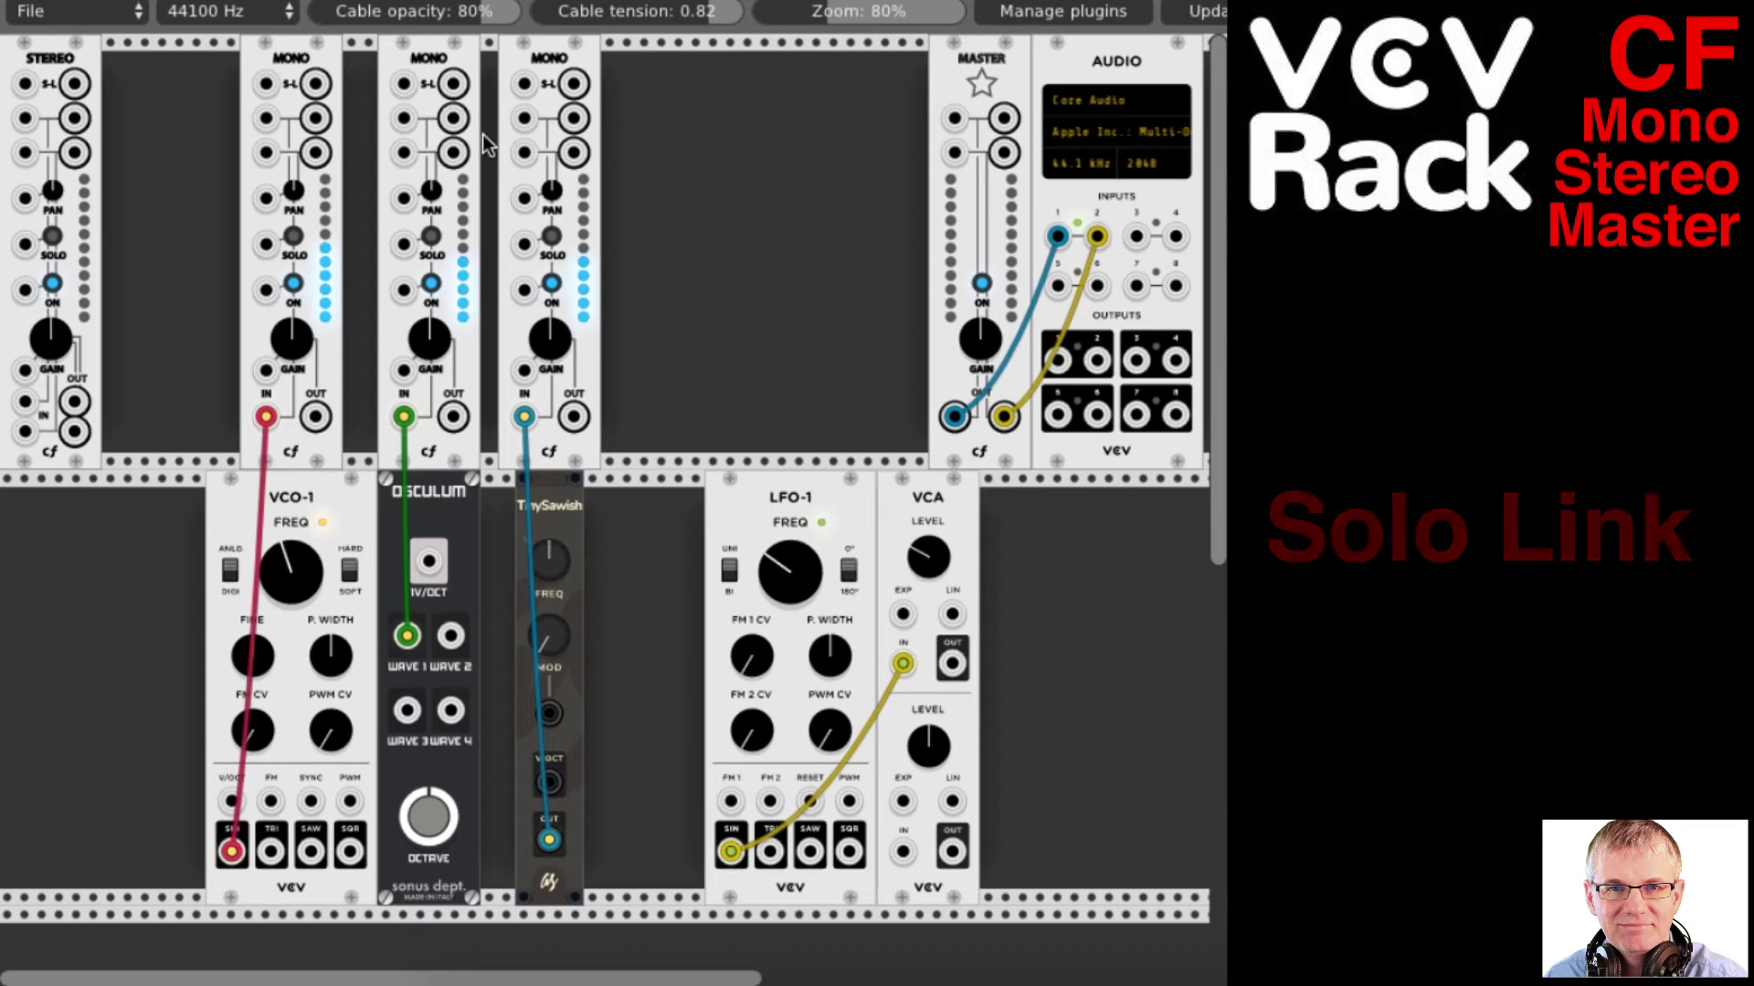
Chain the S-L solo link outputs from each Mono to the next and loop the third Mono back to the first
mouse_move(317, 85)
left_mouse_down()
mouse_move(387, 117)
mouse_move(402, 91)
mouse_move(311, 88)
left_mouse_up()
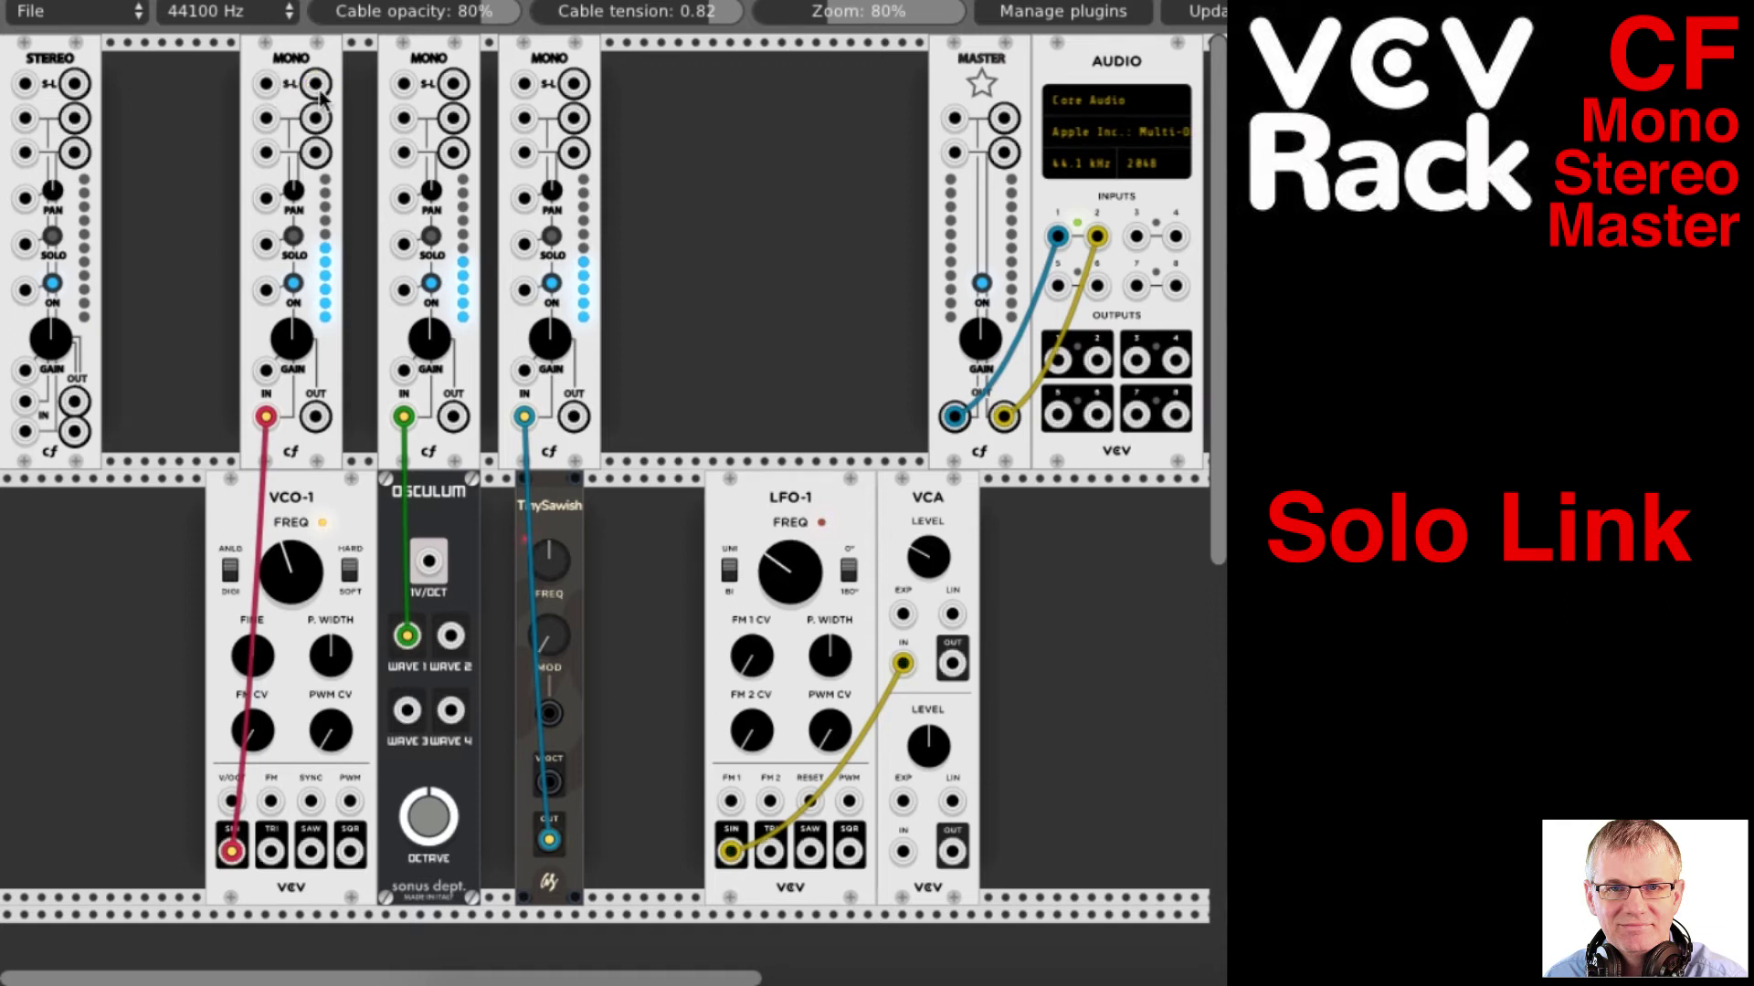
left_click_drag(314, 84, 405, 89)
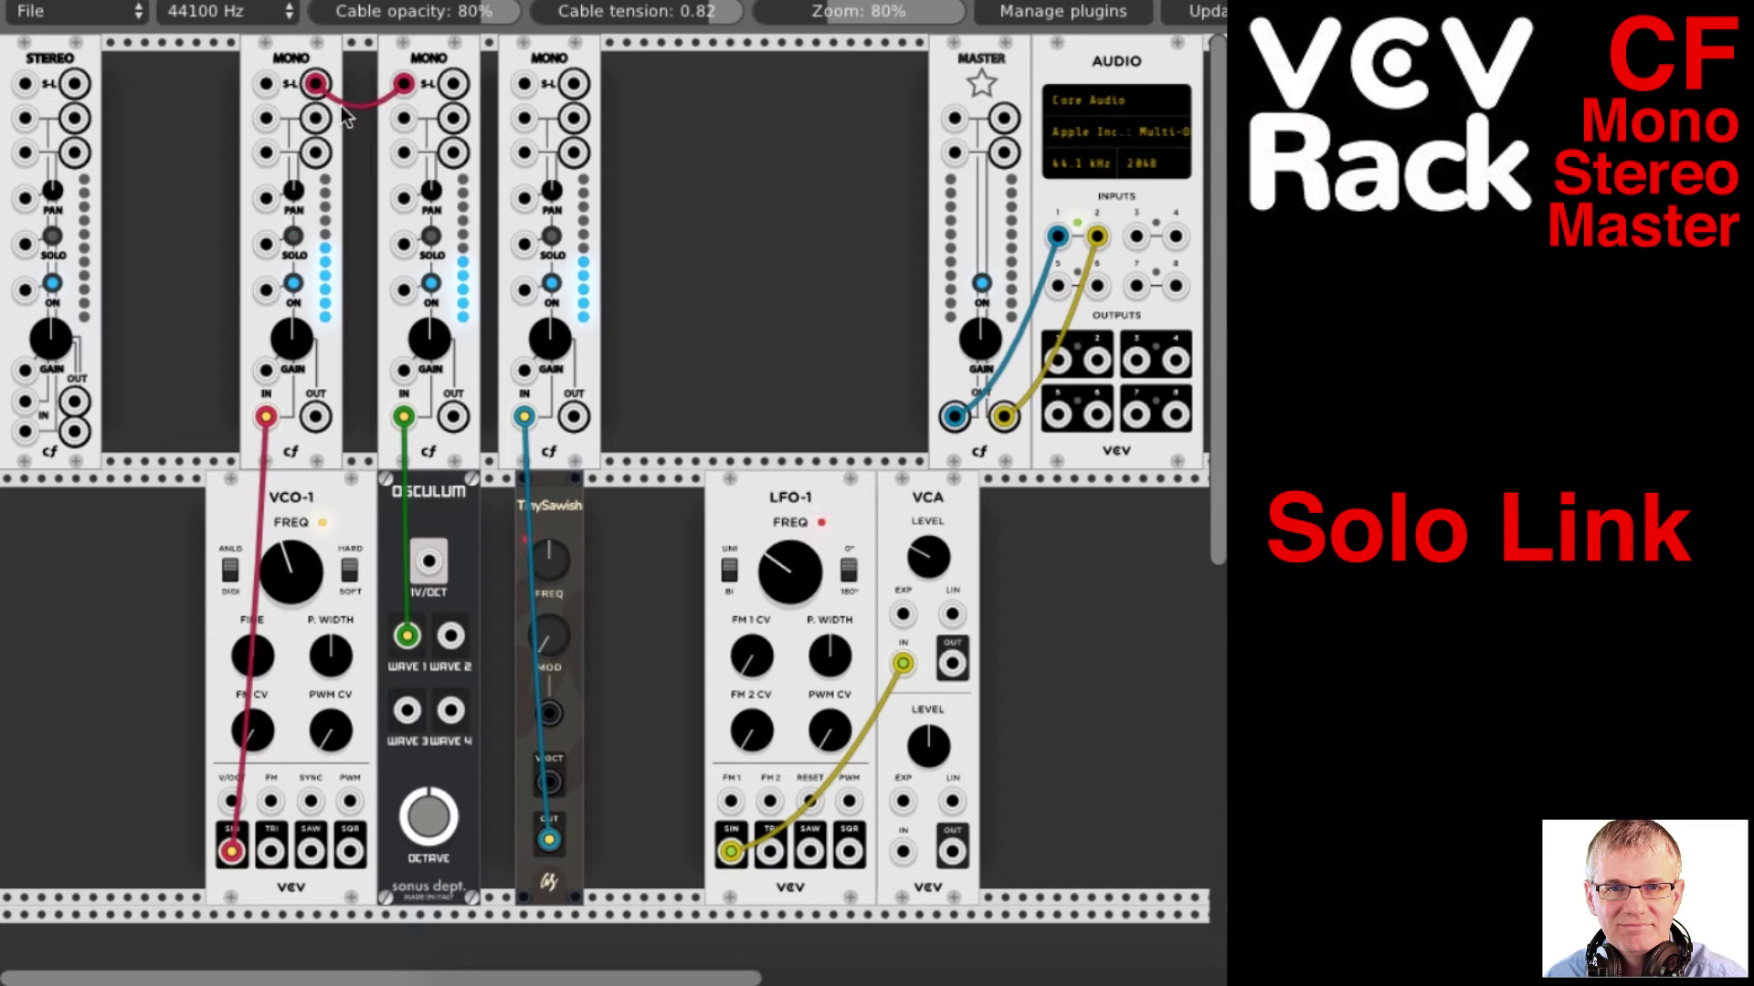
left_click_drag(455, 84, 264, 84)
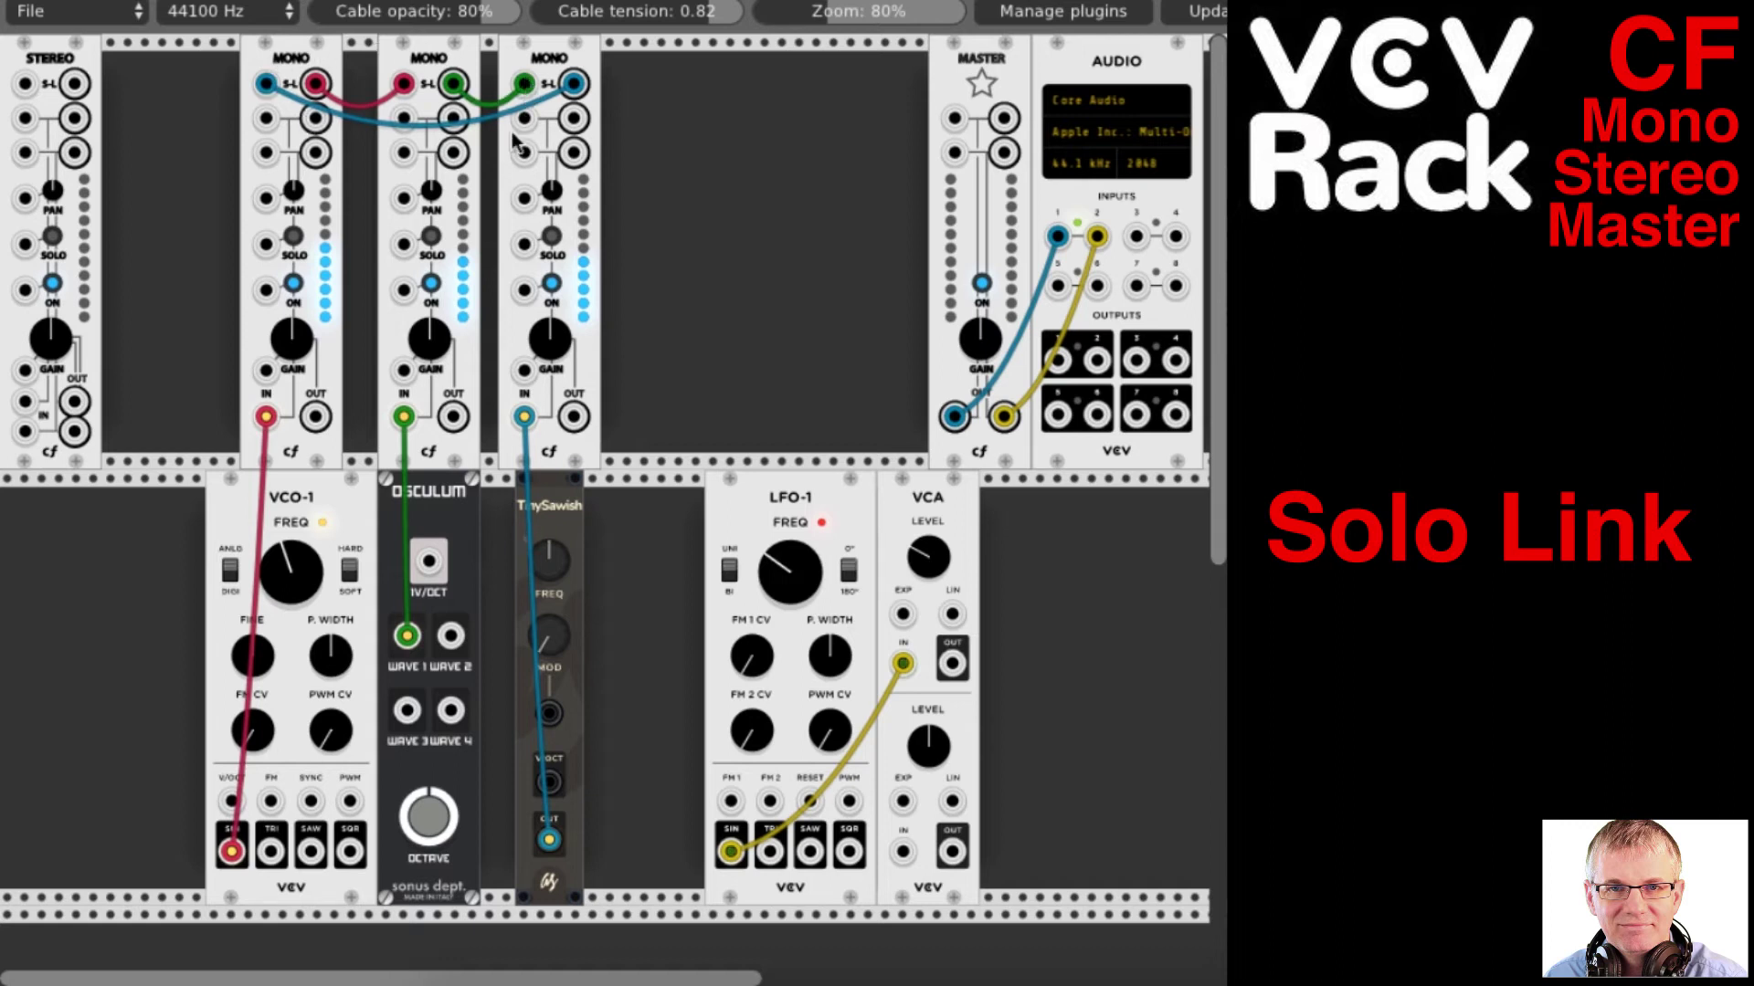
Test the solo link by turning solo on and off for the Mono channels in turn, ending with all solos off
left_click(293, 238)
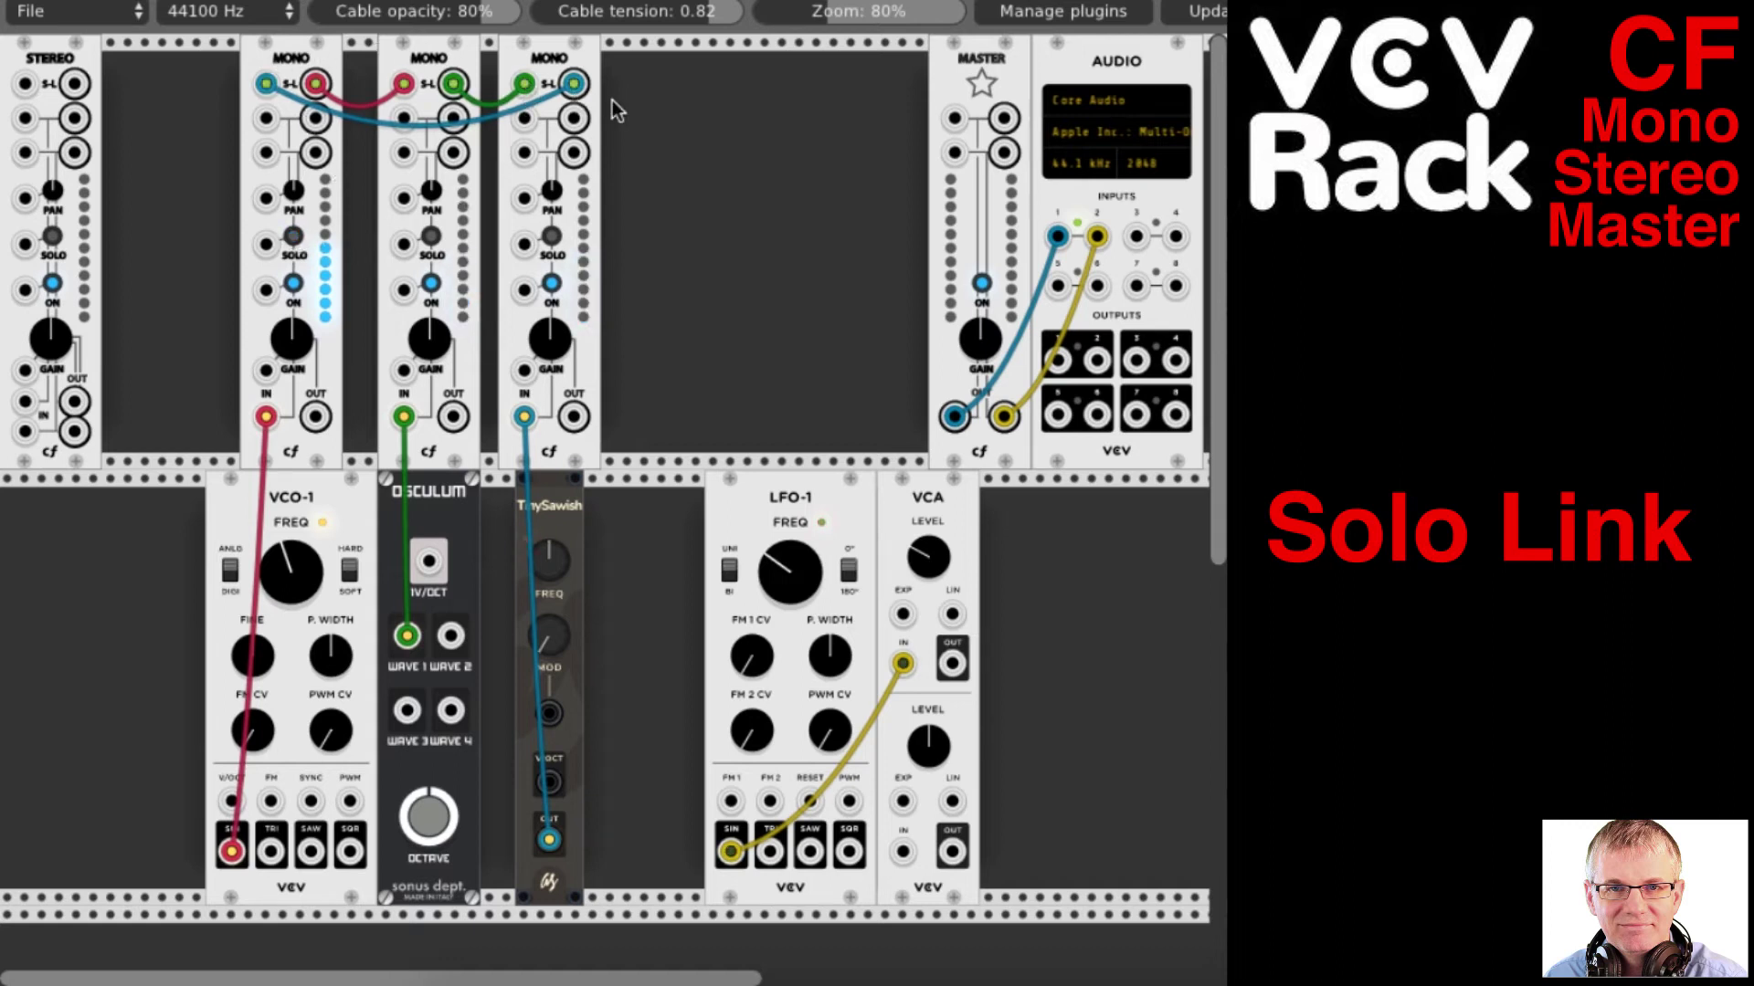
left_click(294, 239)
left_click(293, 238)
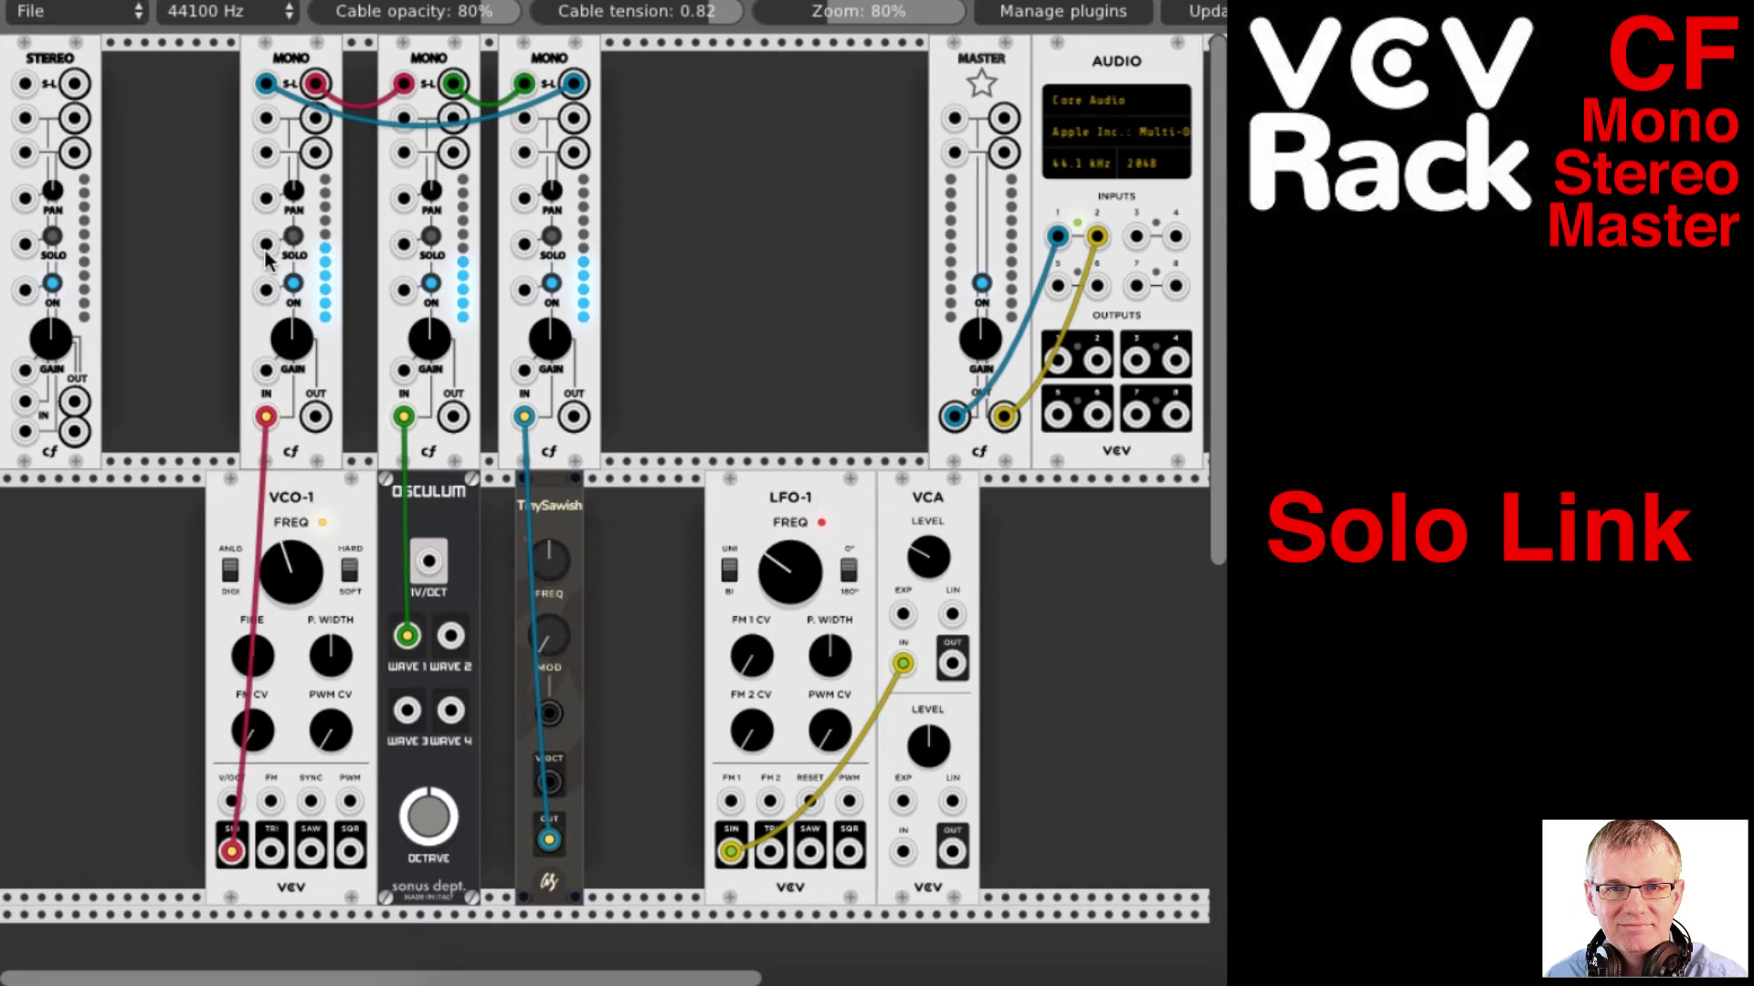
left_click(433, 239)
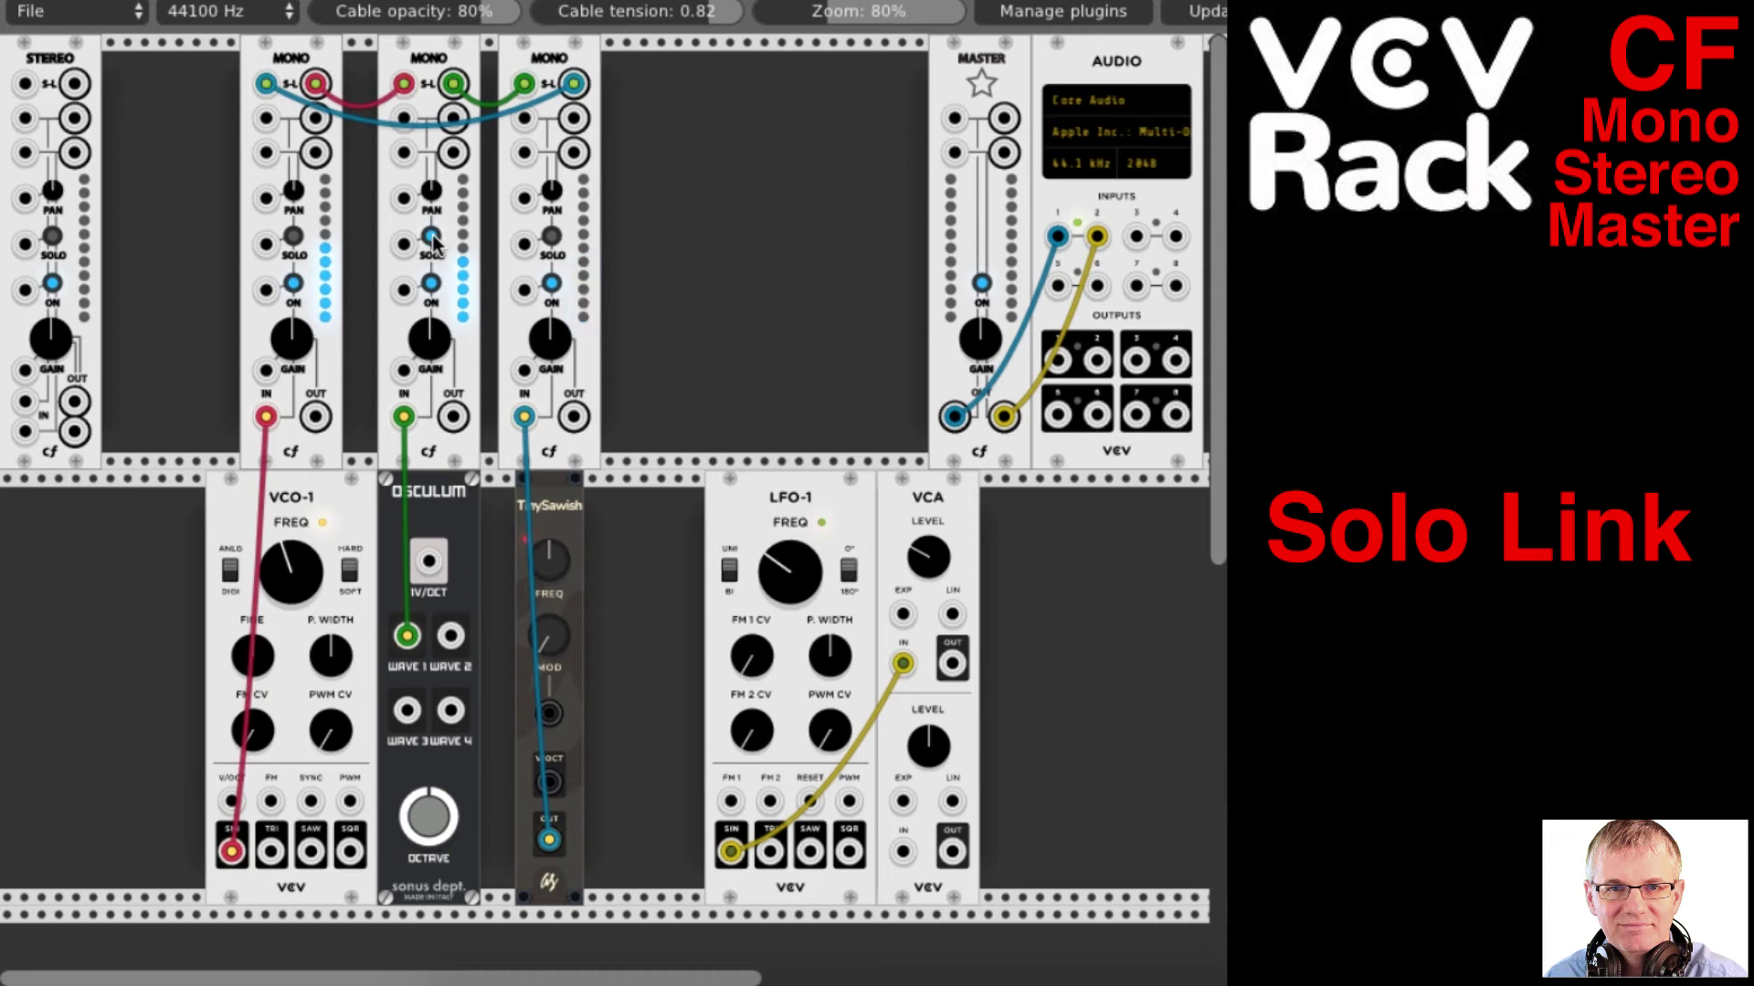
left_click(432, 236)
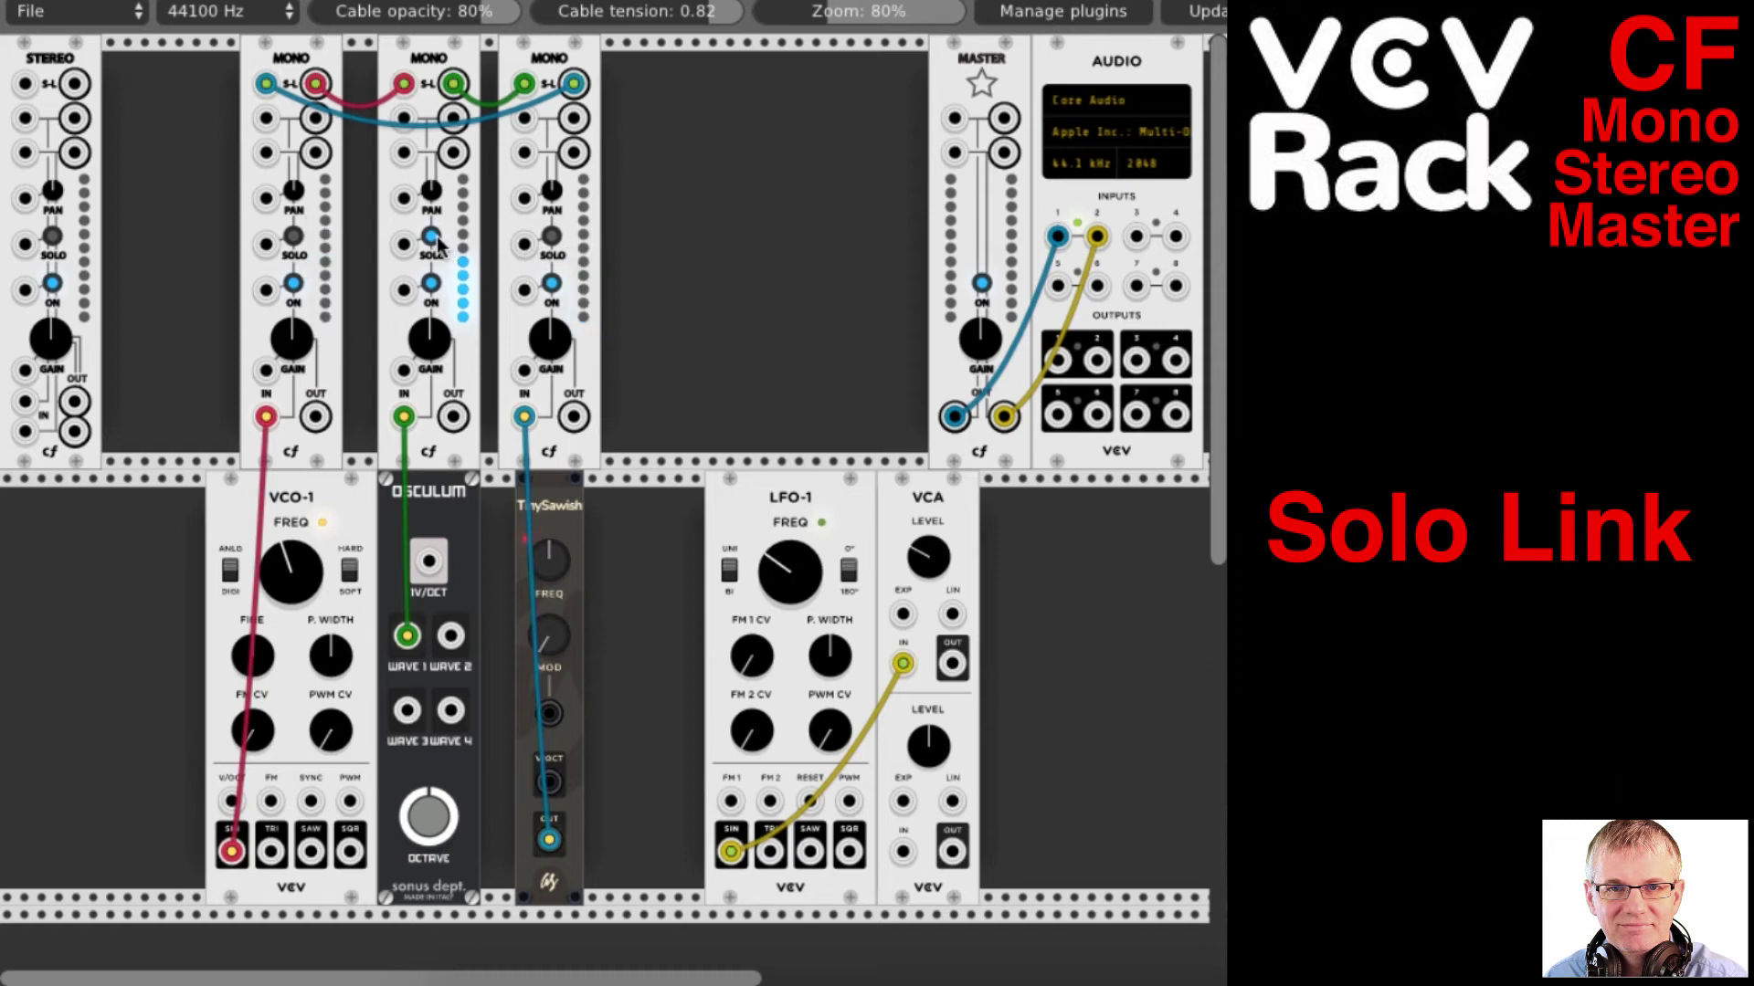
left_click(433, 238)
left_click(552, 238)
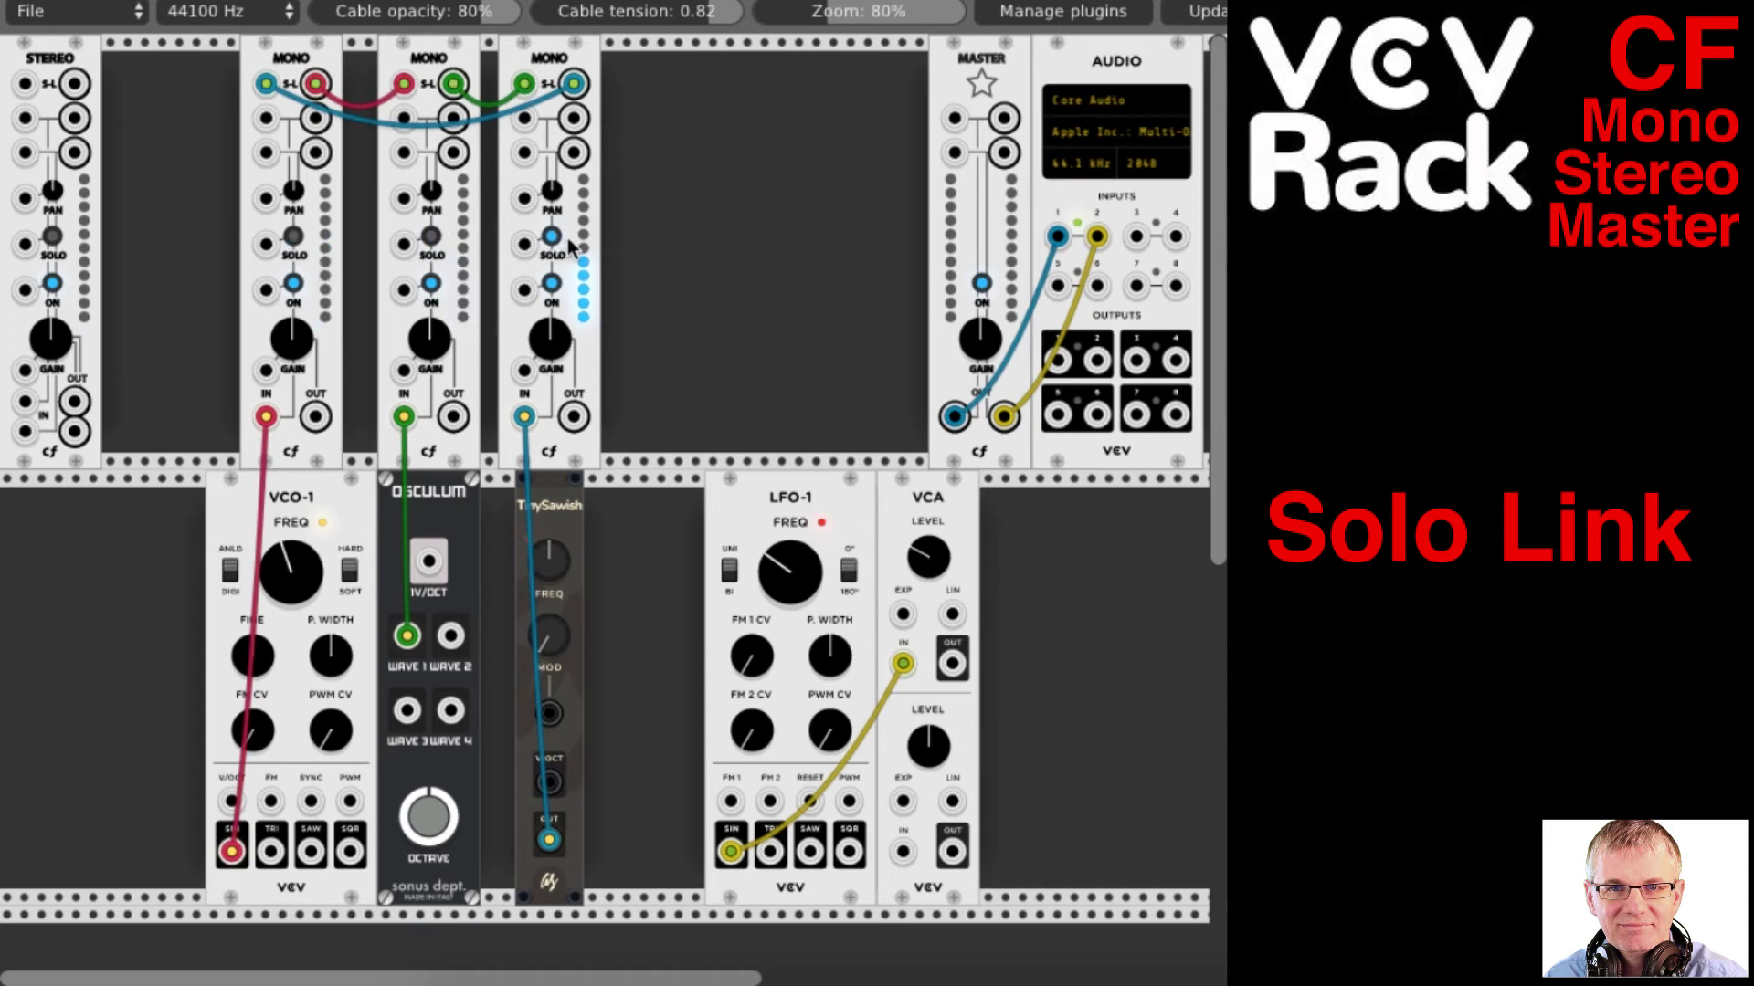
left_click(552, 238)
left_click(293, 238)
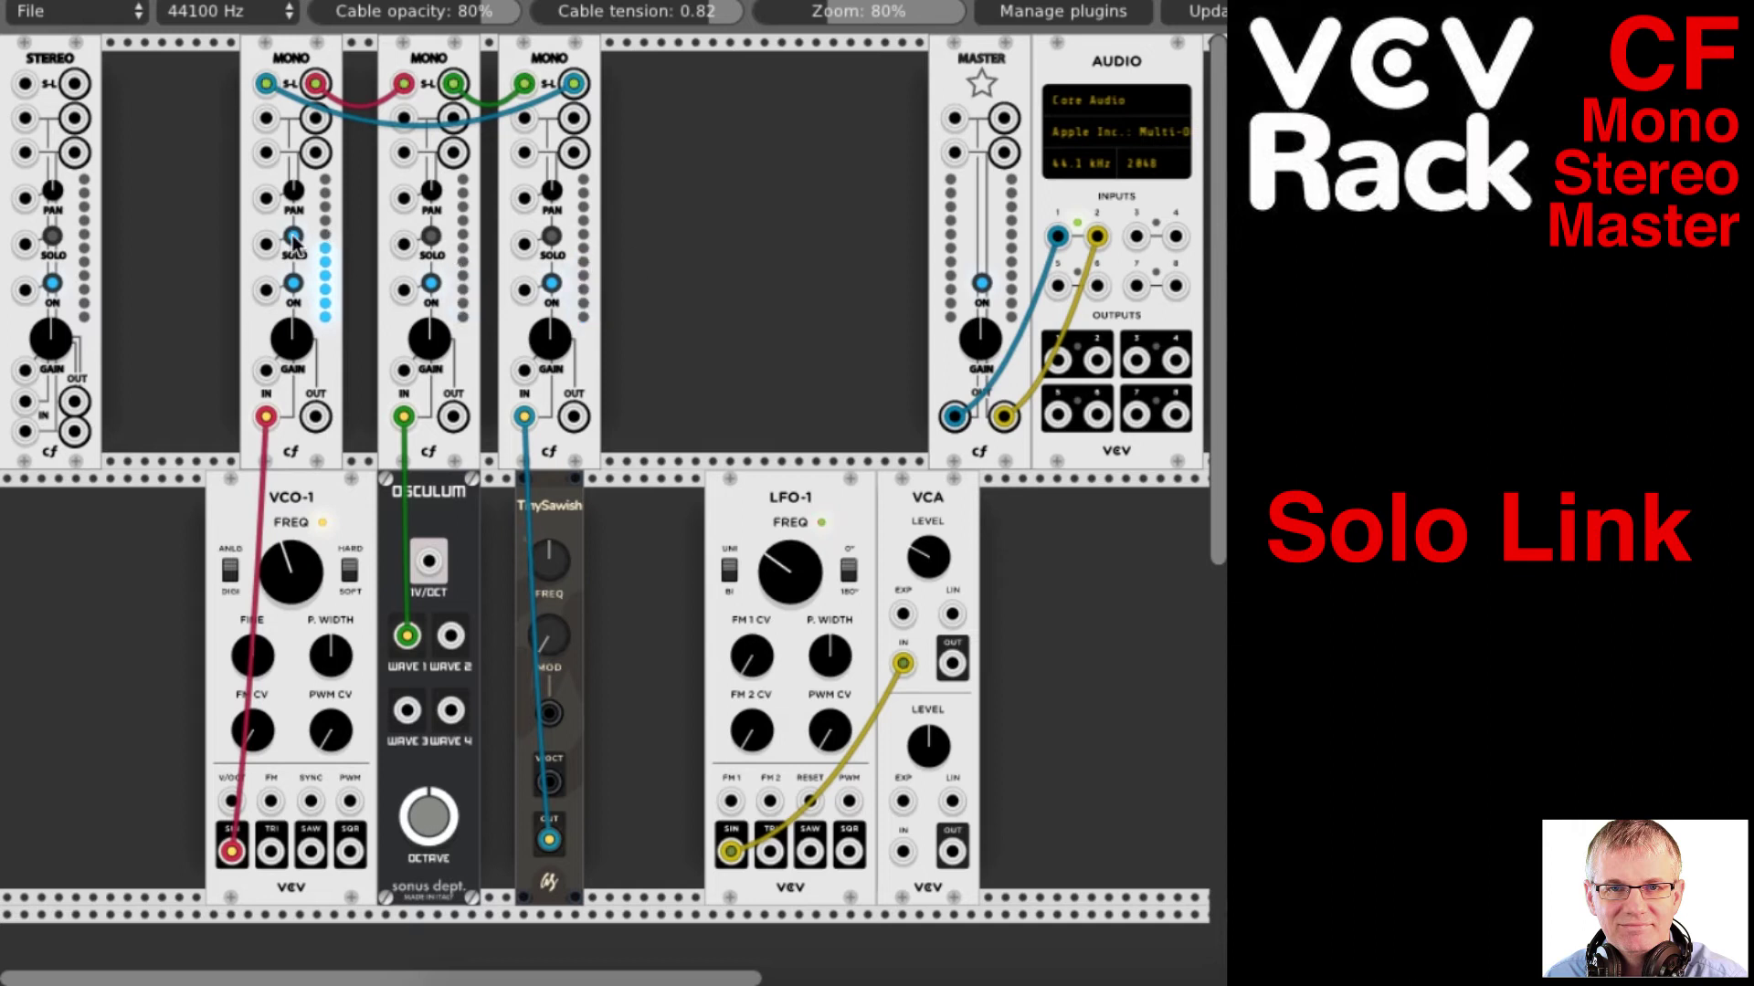
left_click(292, 238)
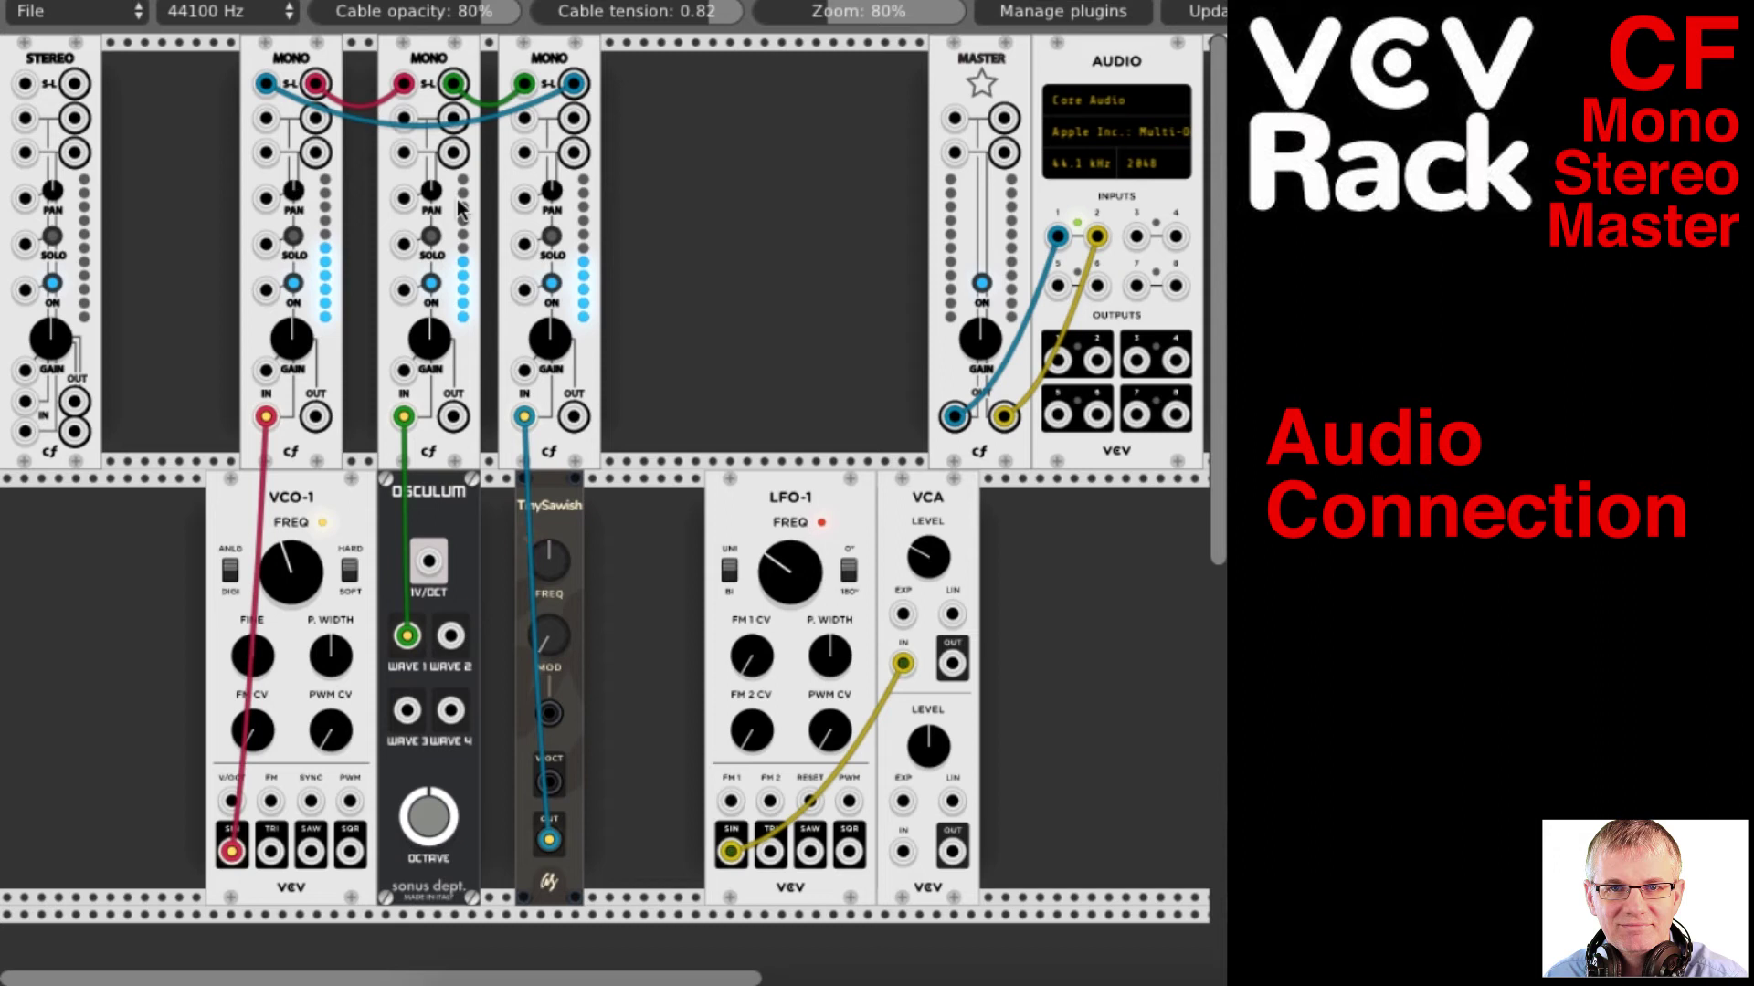
Set the cable tension to 0.92 and chain the two audio link outputs of the first Mono through the second to the third
left_click_drag(717, 12, 735, 20)
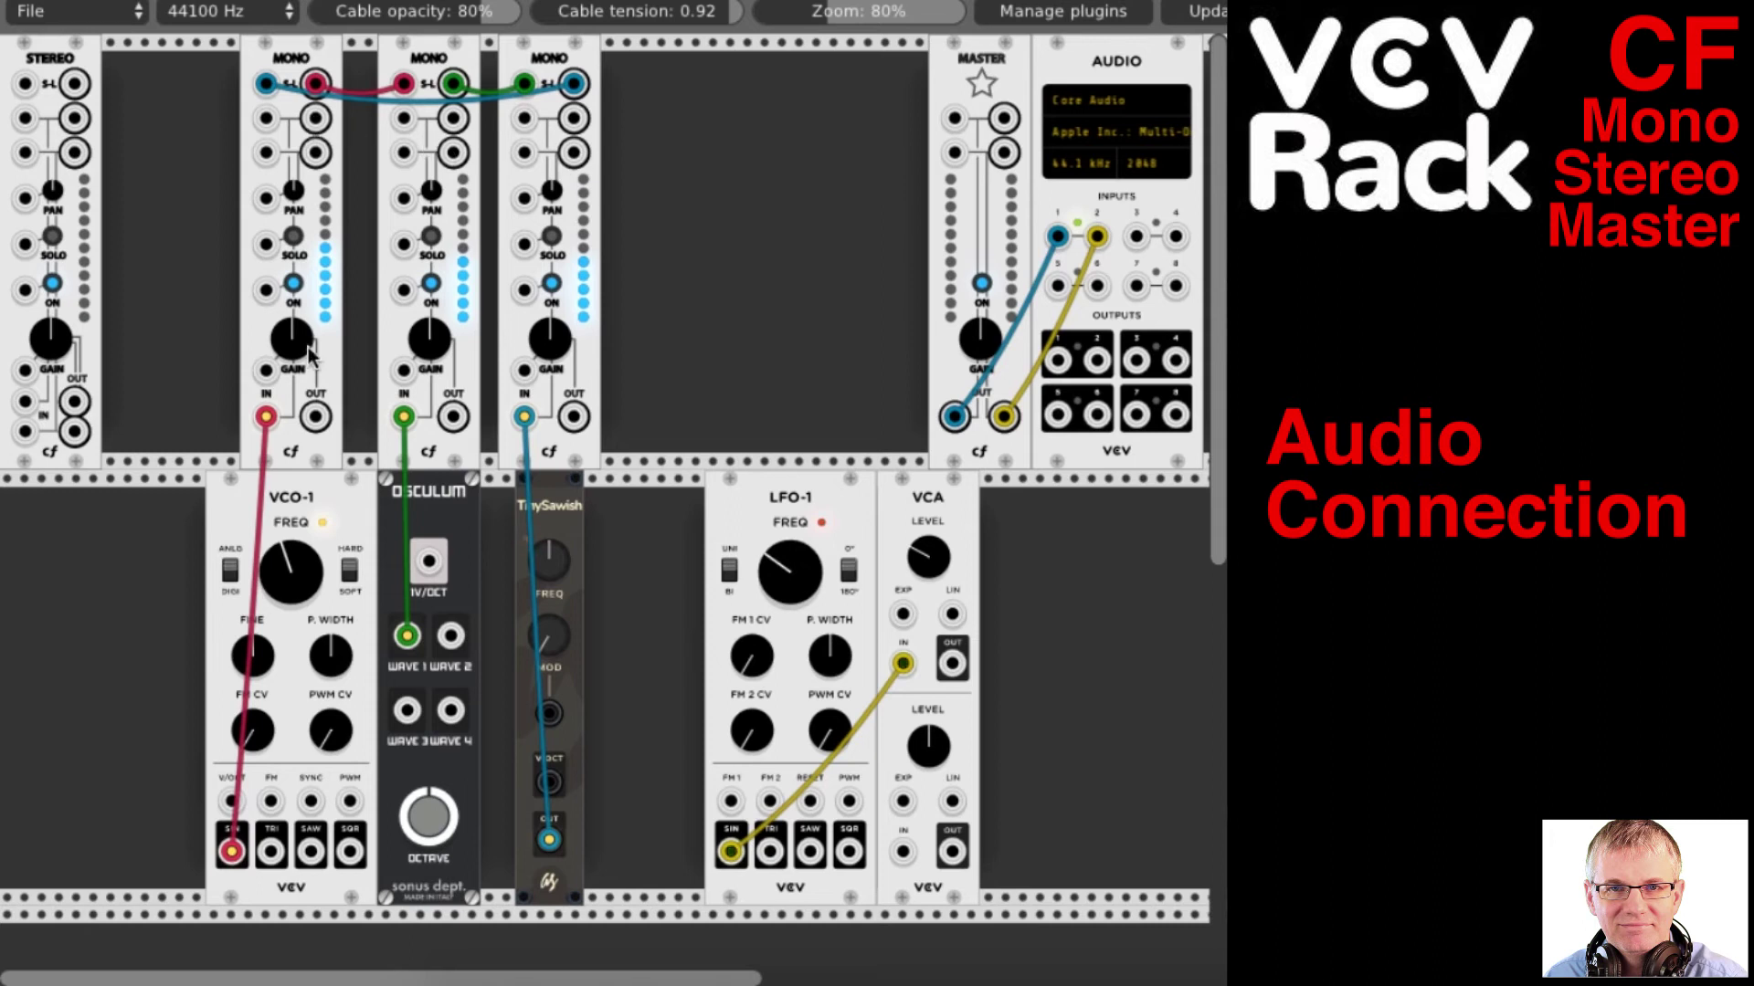
left_click_drag(316, 119, 403, 154)
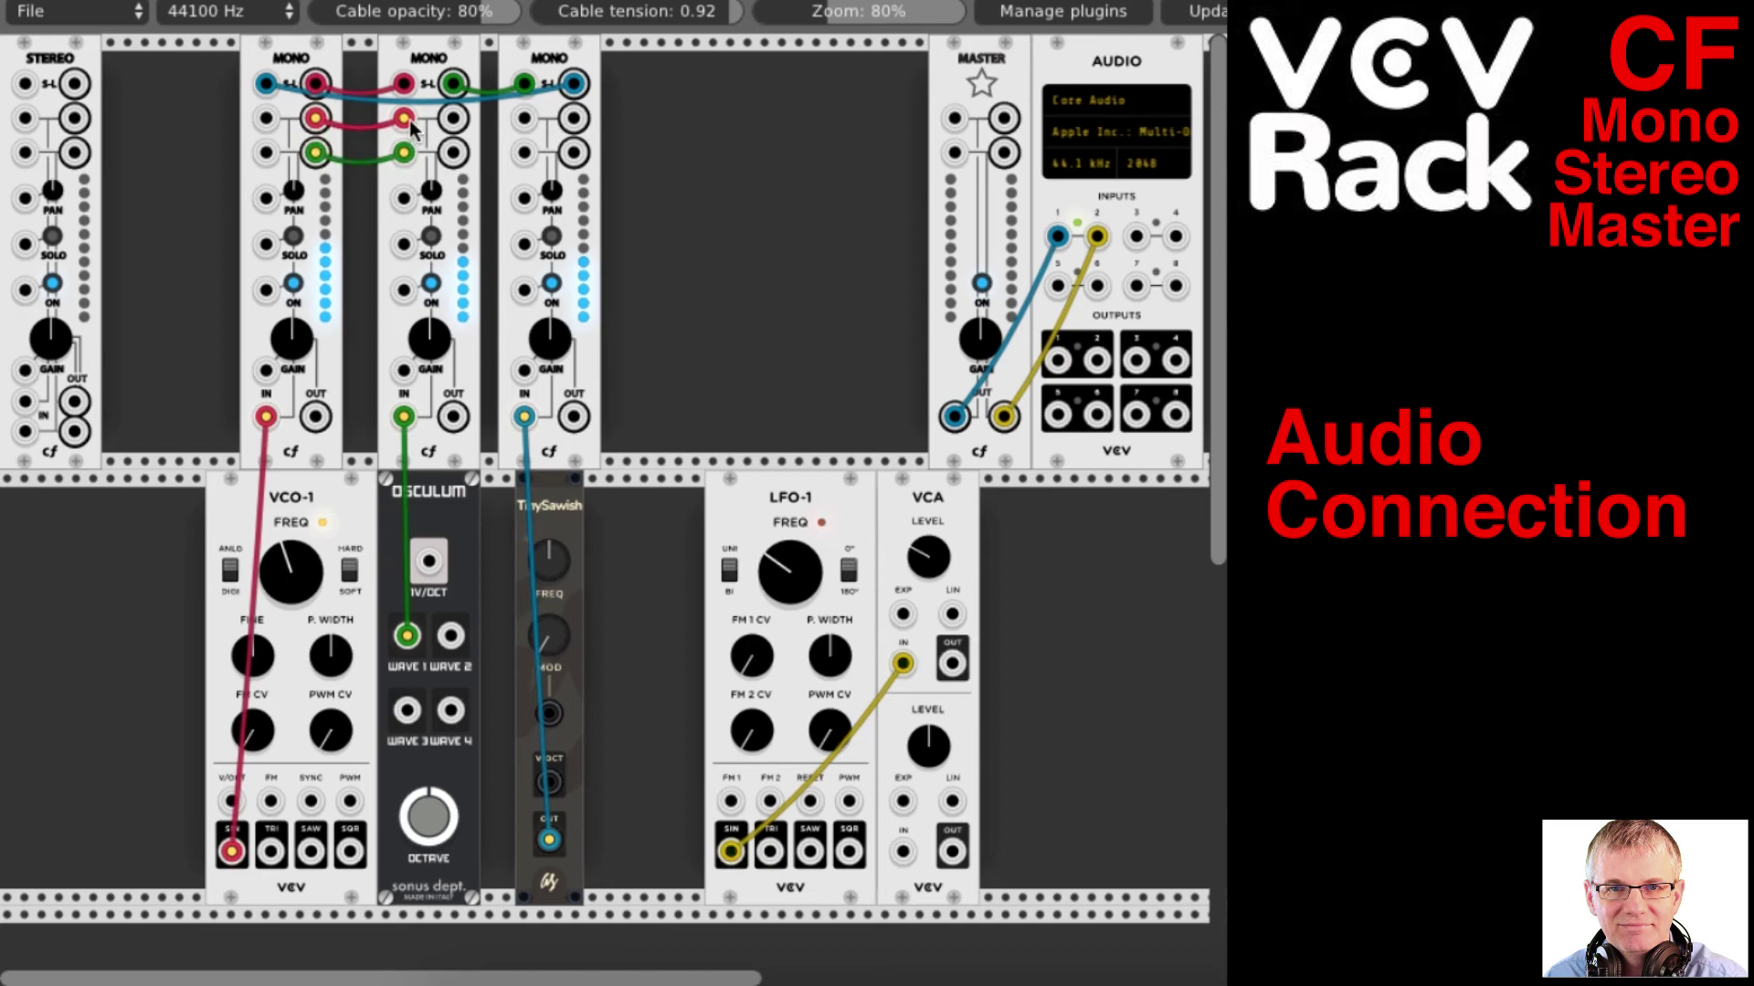
left_click_drag(453, 118, 521, 155)
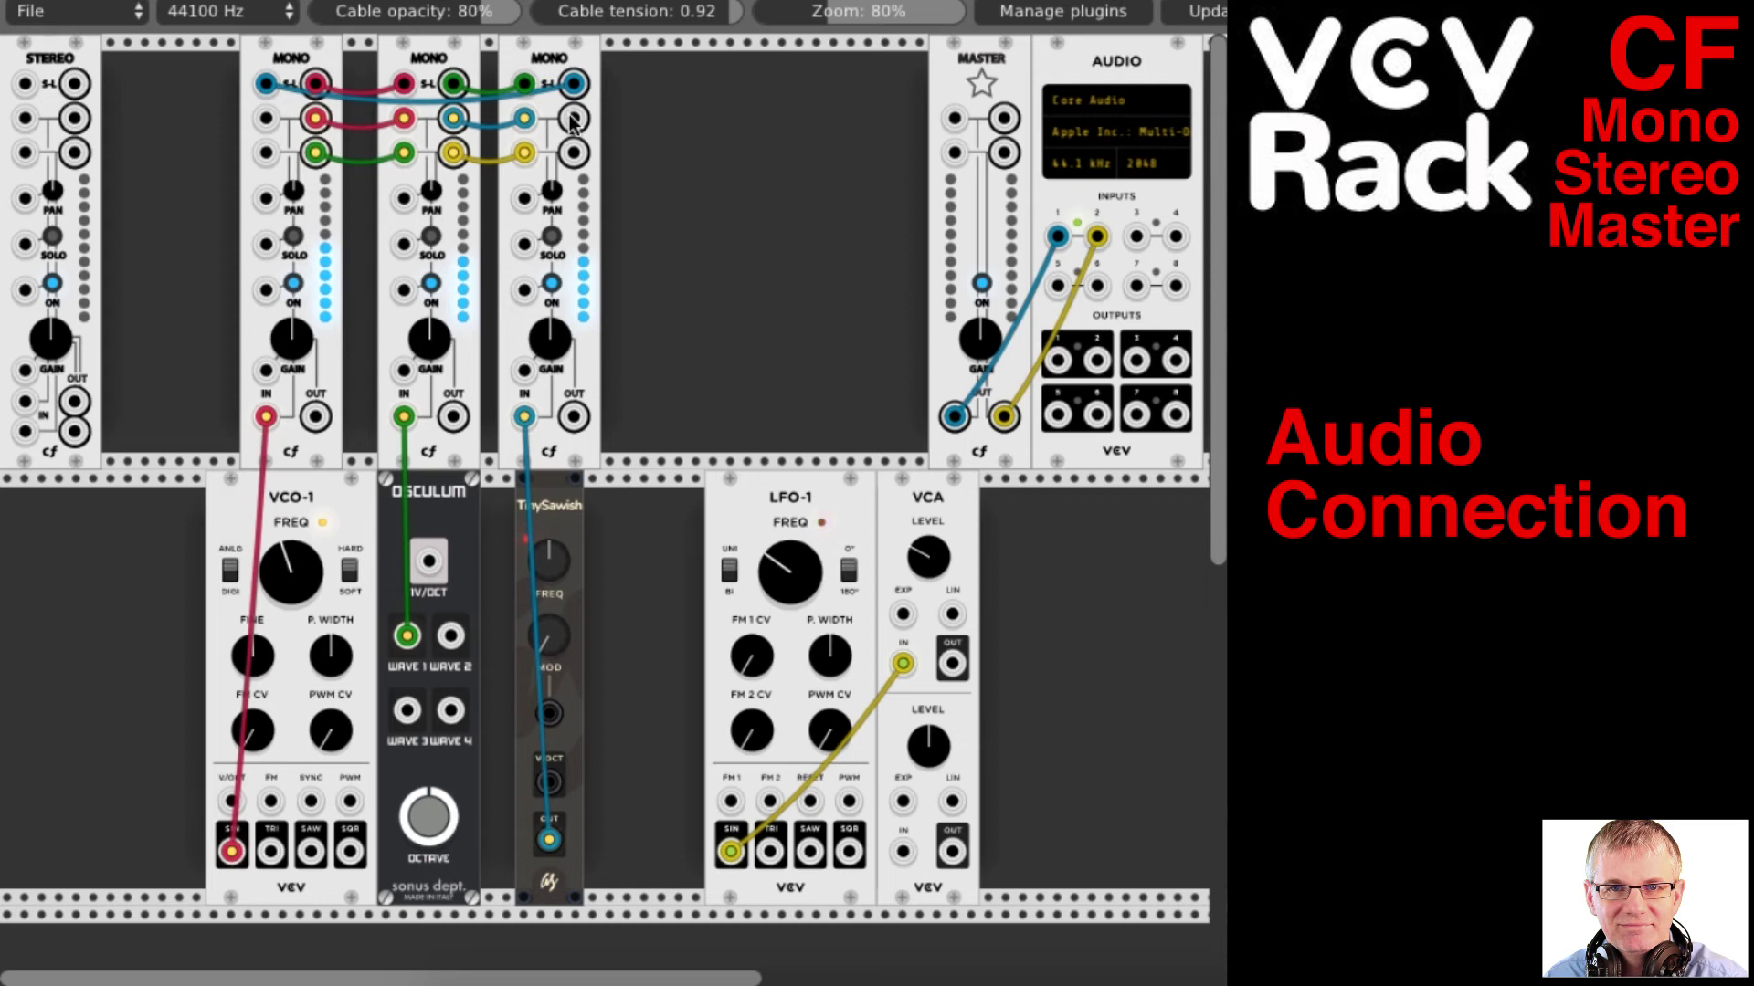
Patch the third Mono's two audio link outputs to the Master's corresponding inputs and turn down the Master gain
left_click_drag(572, 119, 573, 119)
left_click_drag(691, 155, 948, 125)
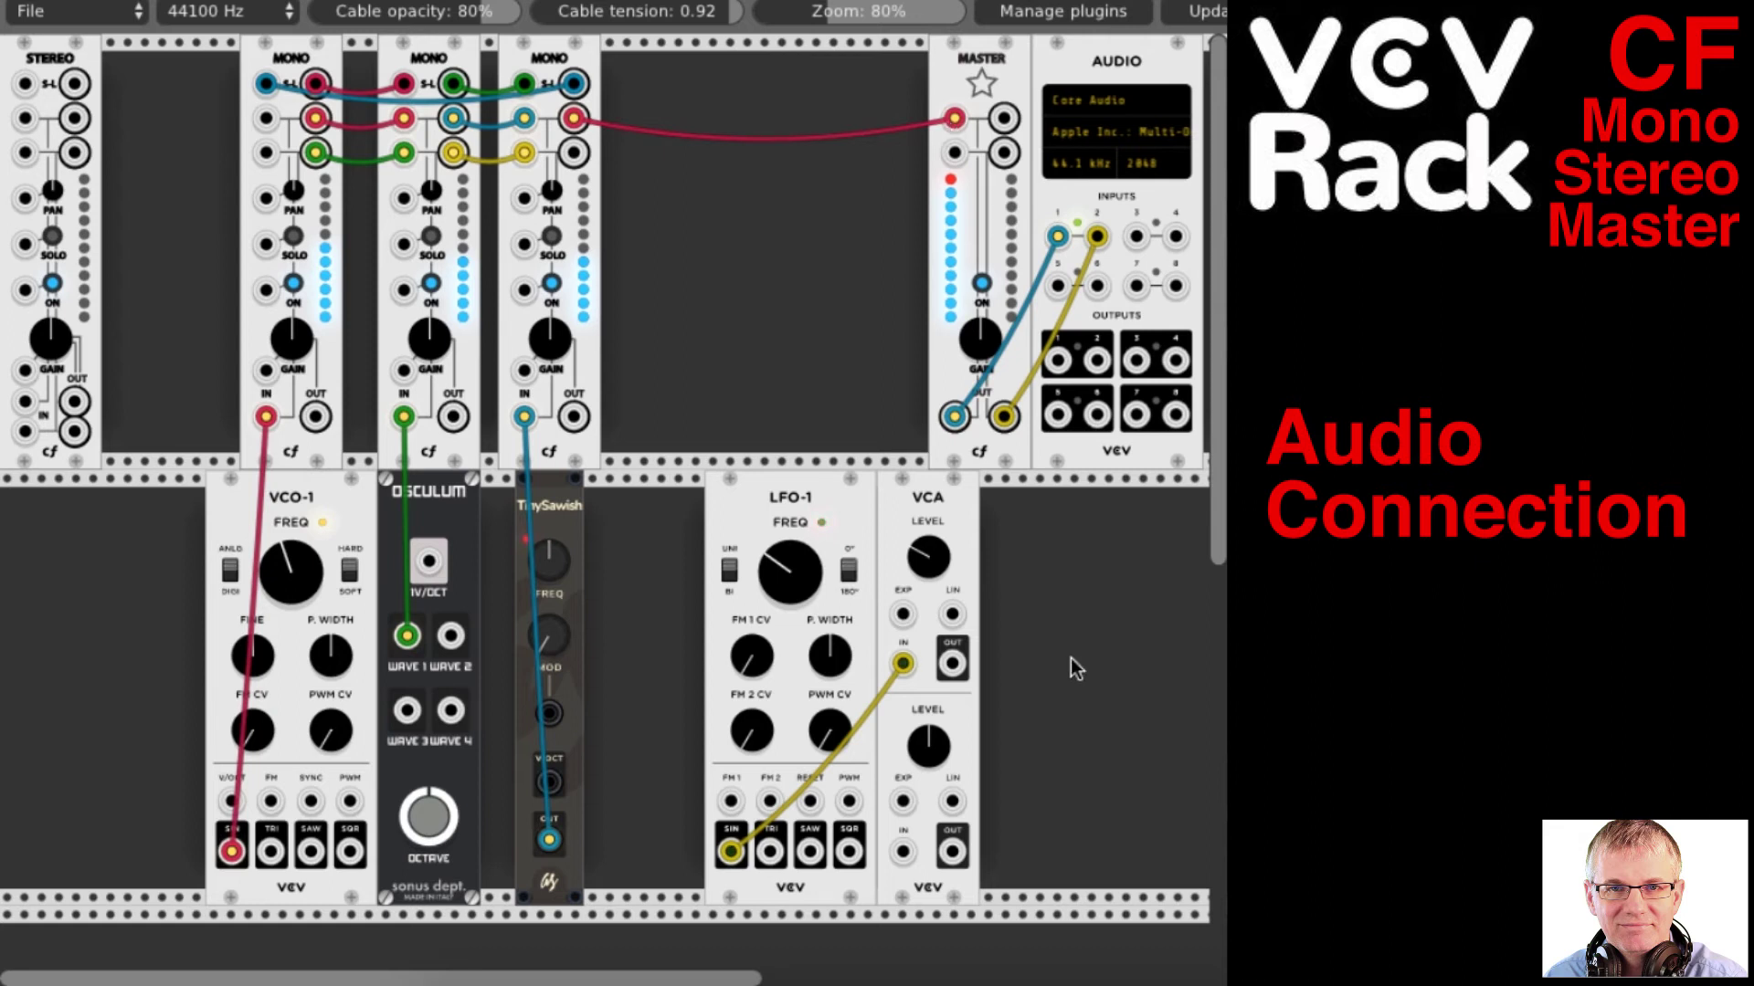
left_click_drag(984, 338, 985, 383)
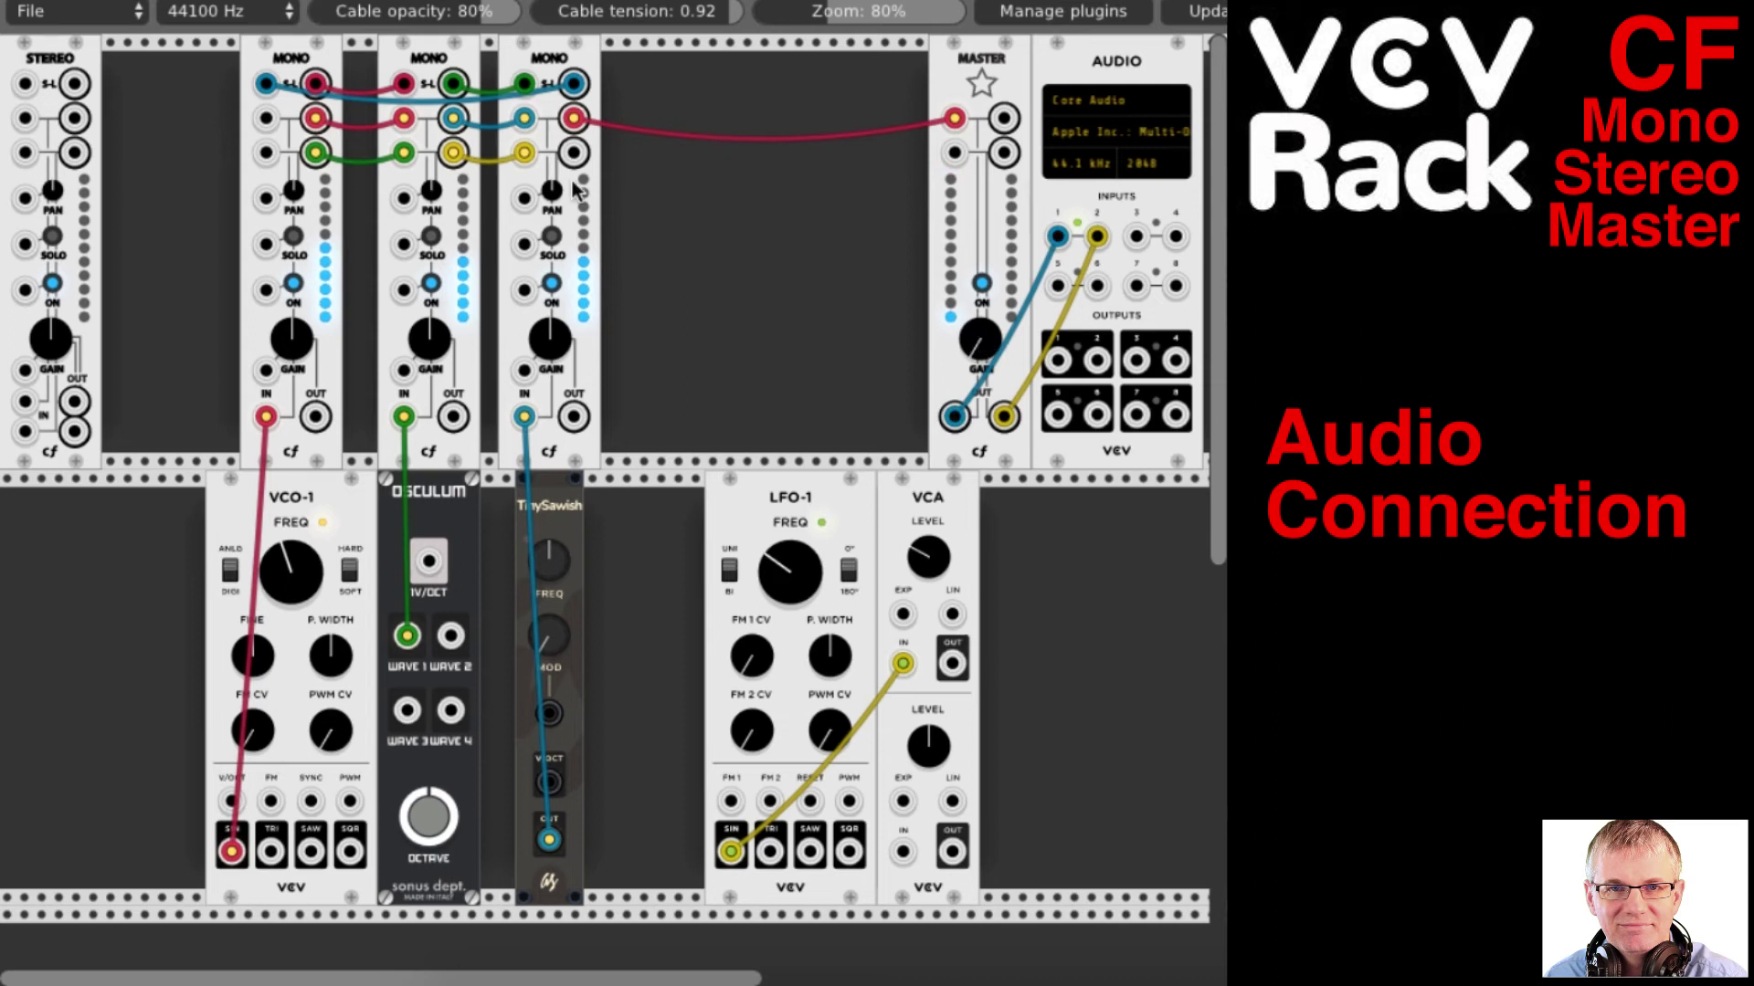
left_click_drag(551, 153, 953, 155)
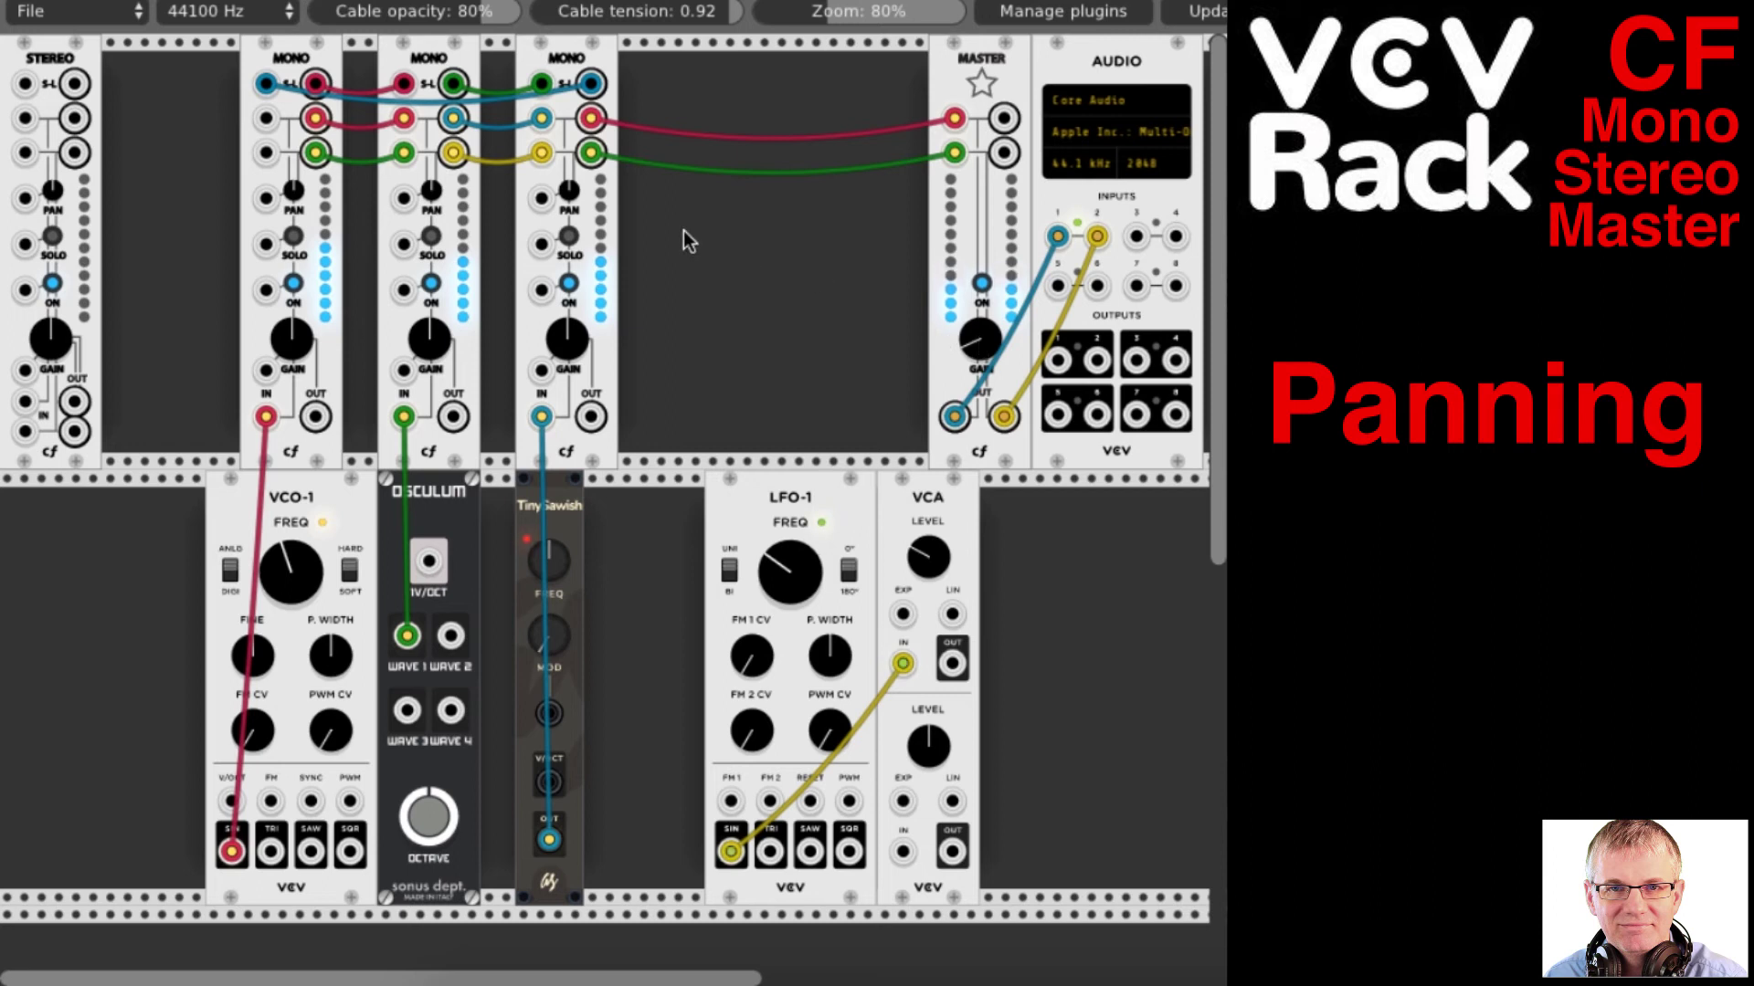
Adjust the Mono pans so the first channel goes left, the second stays centred and the third goes right
left_click_drag(571, 201, 571, 216)
left_click_drag(293, 190, 292, 194)
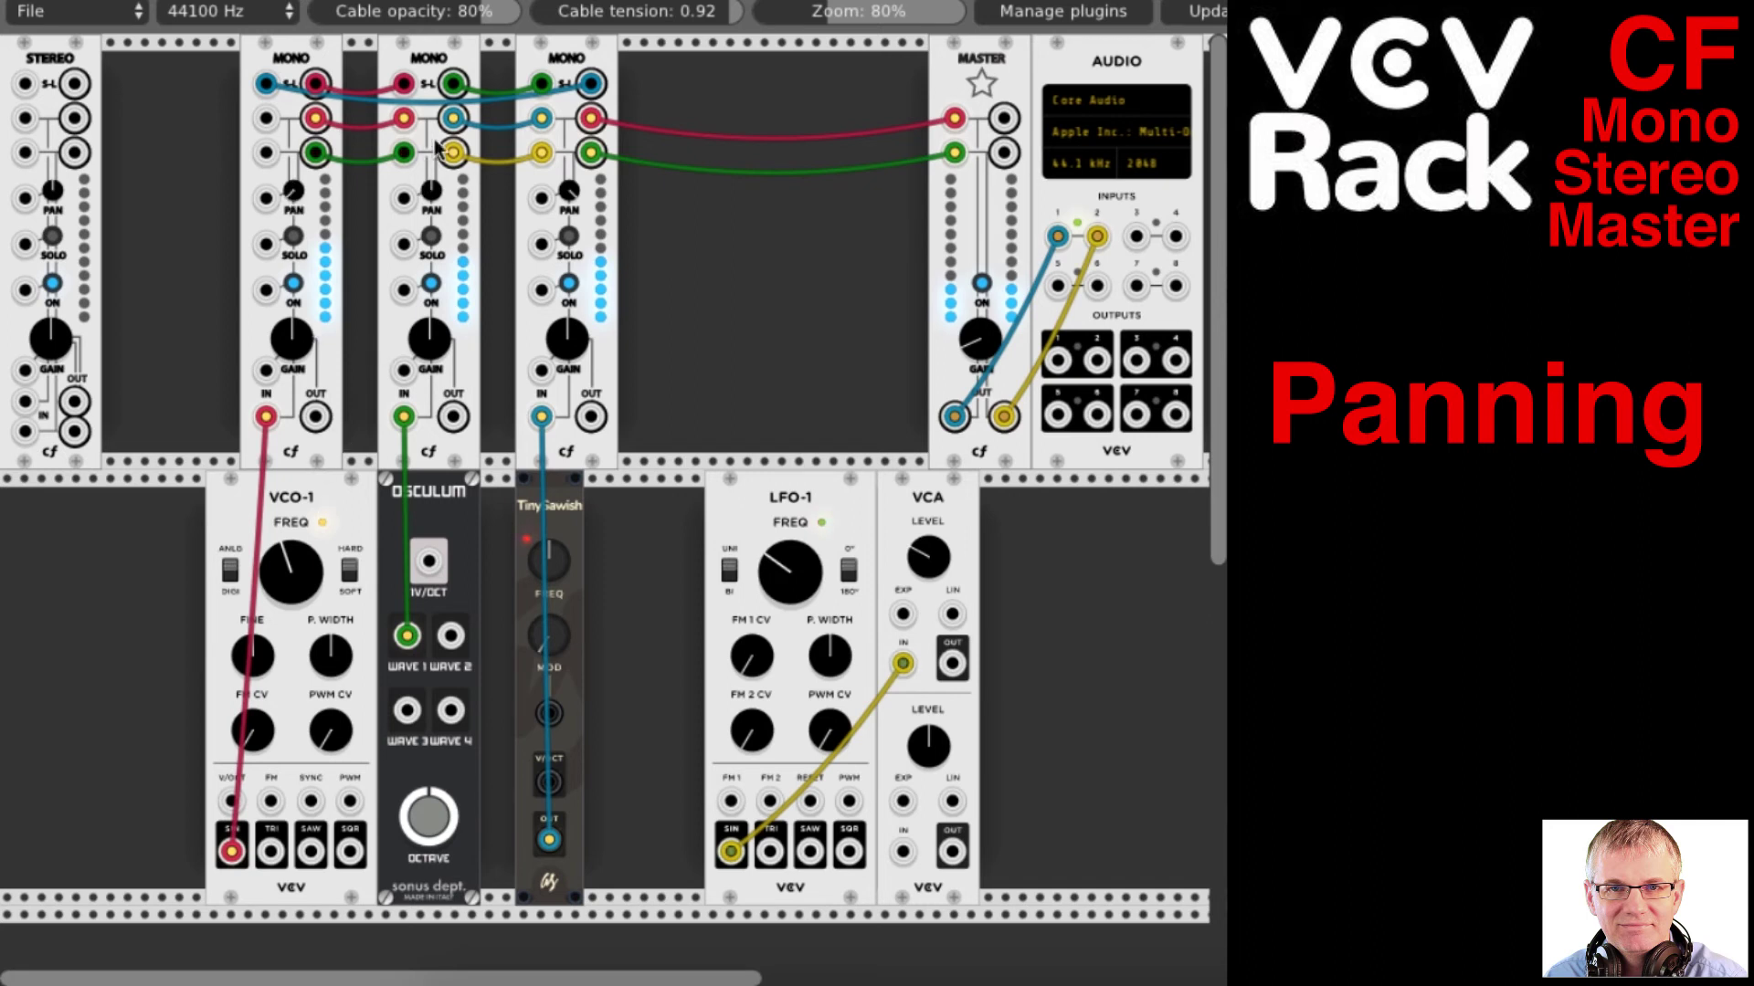
left_click_drag(430, 190, 430, 194)
left_click_drag(293, 190, 294, 193)
left_click_drag(430, 190, 430, 194)
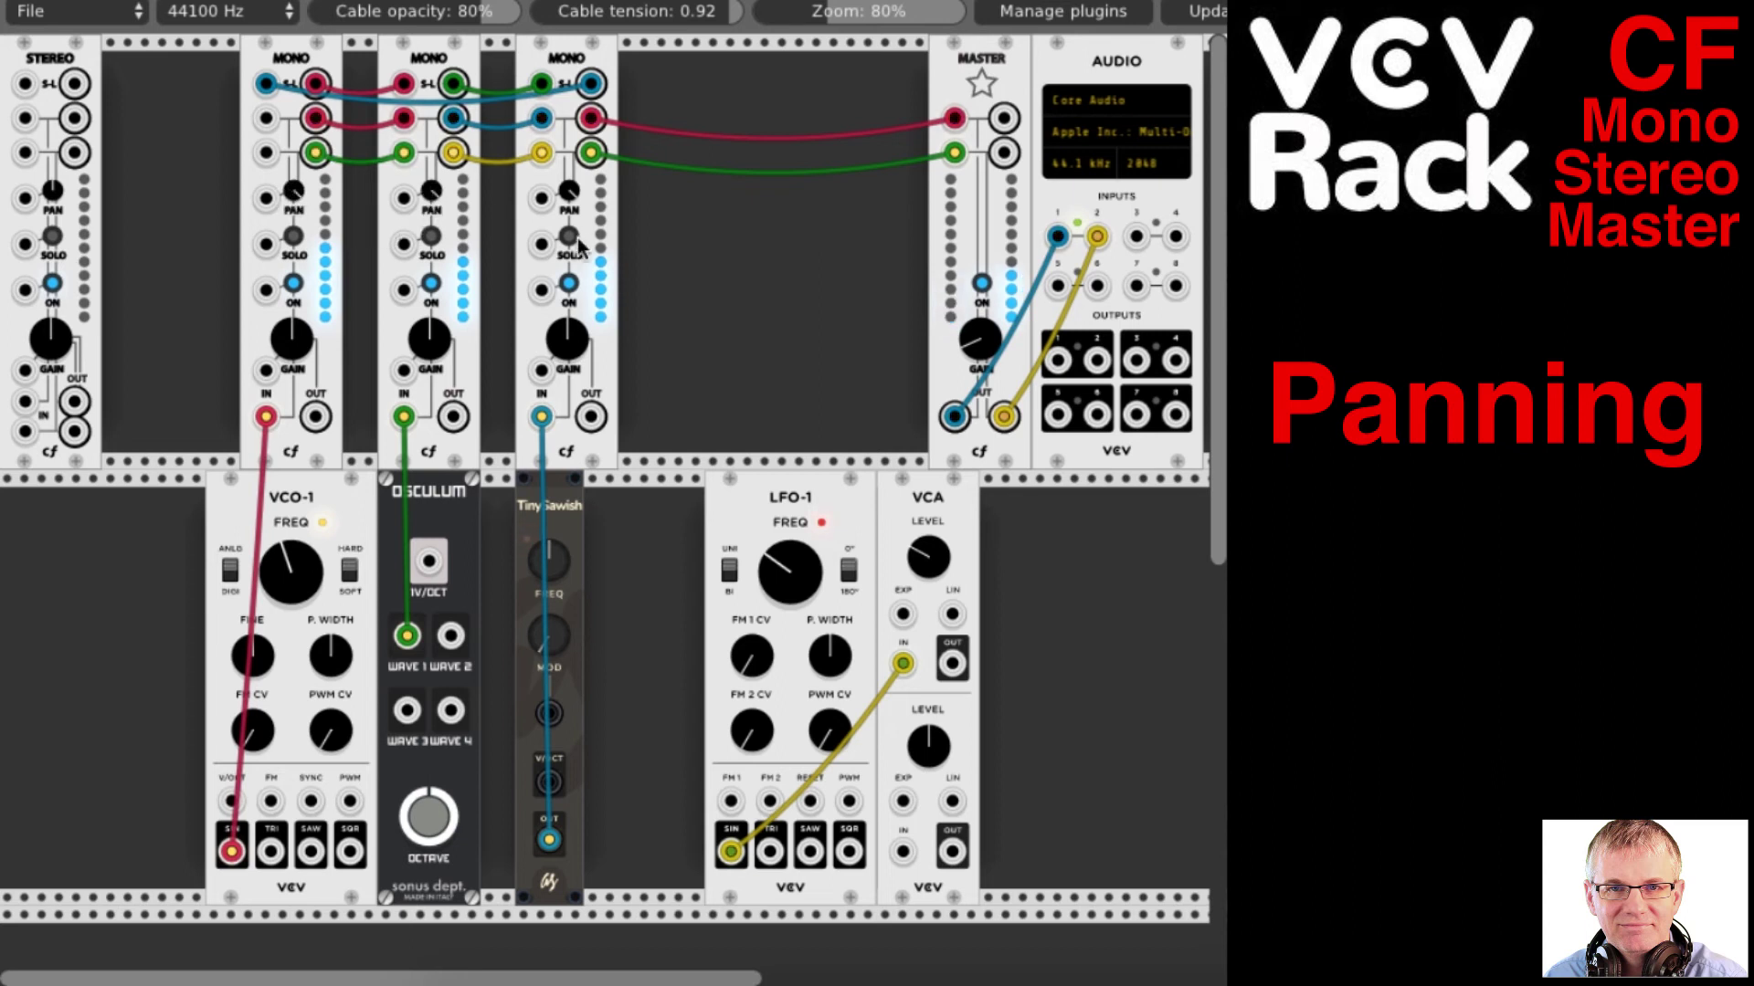
left_click_drag(569, 191, 569, 194)
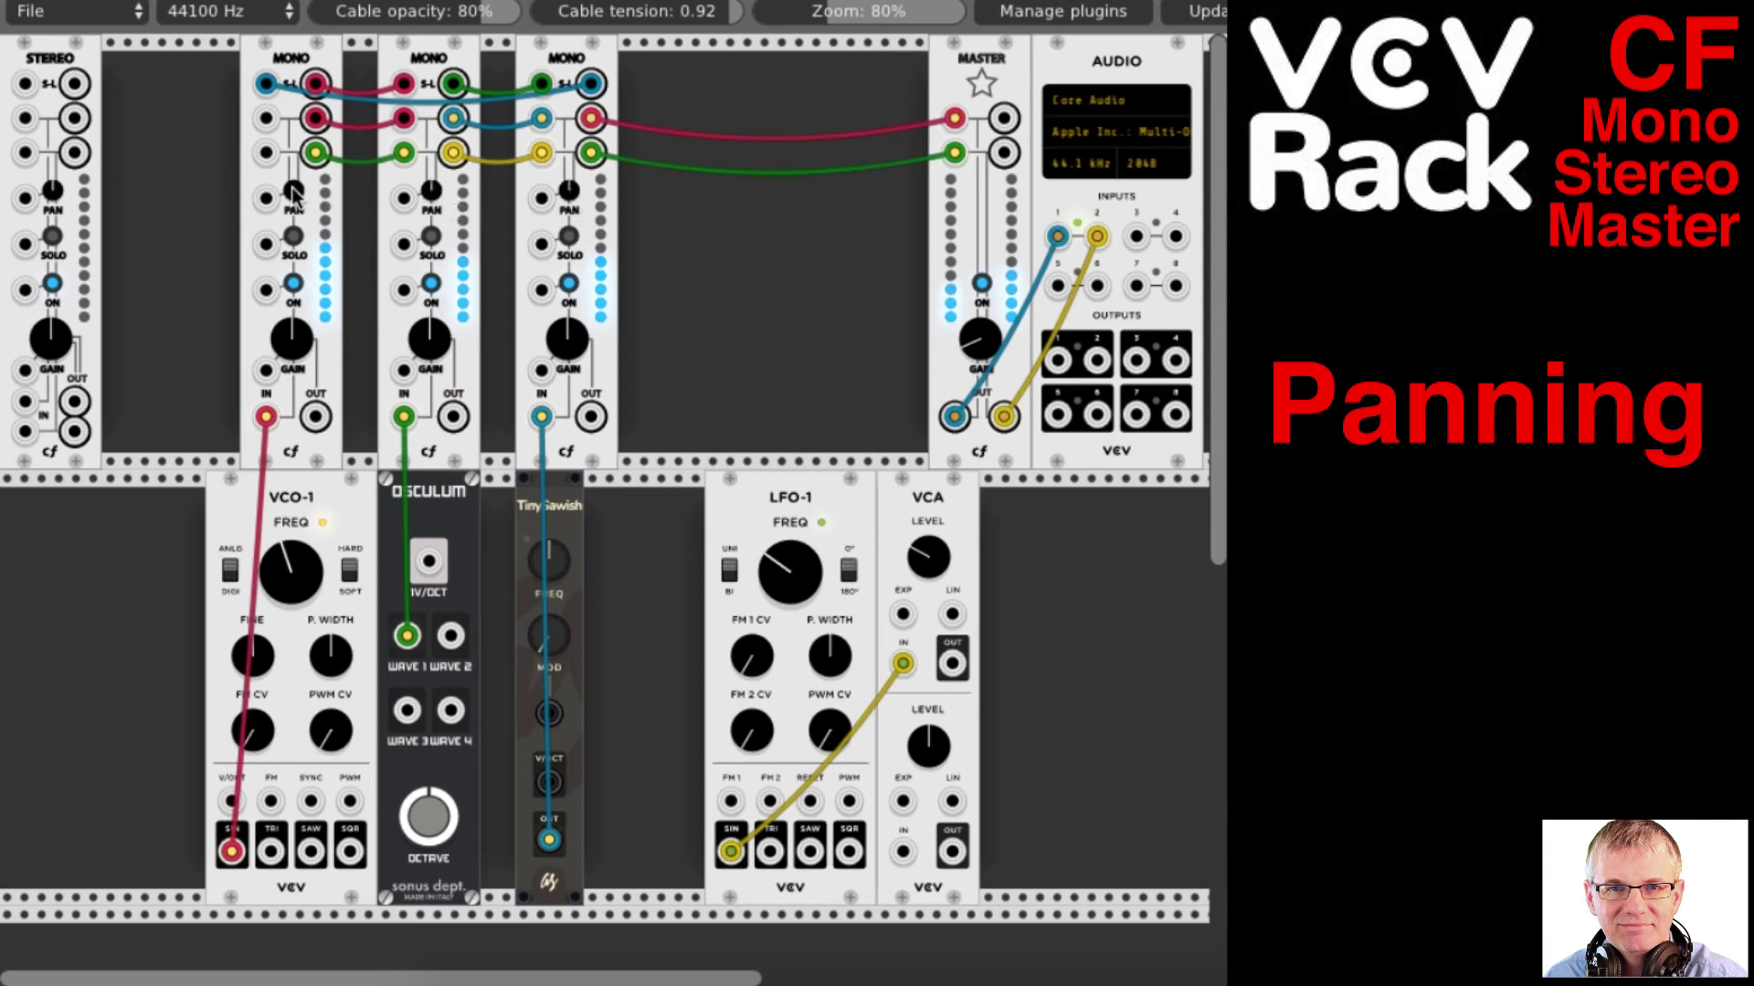
left_click_drag(292, 190, 292, 202)
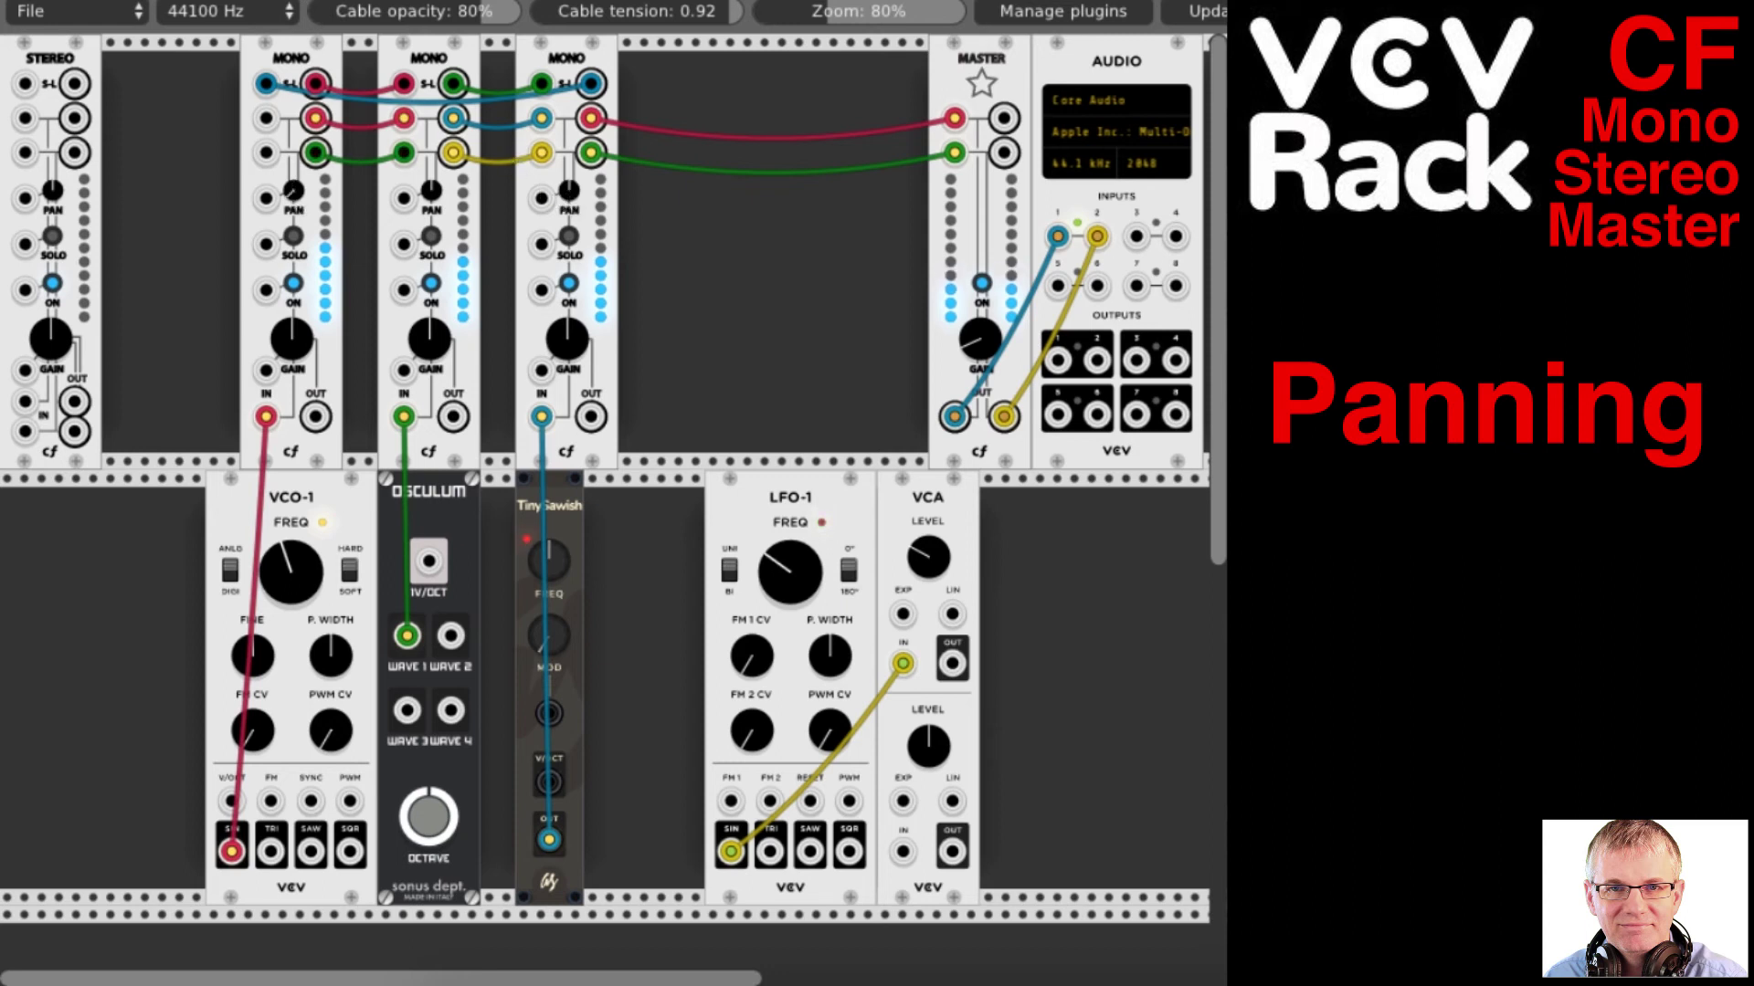
left_click_drag(570, 201, 570, 242)
Solo the third, second and first Mono in turn to check each one's panning on the Master meters, then clear the solo
left_click(568, 237)
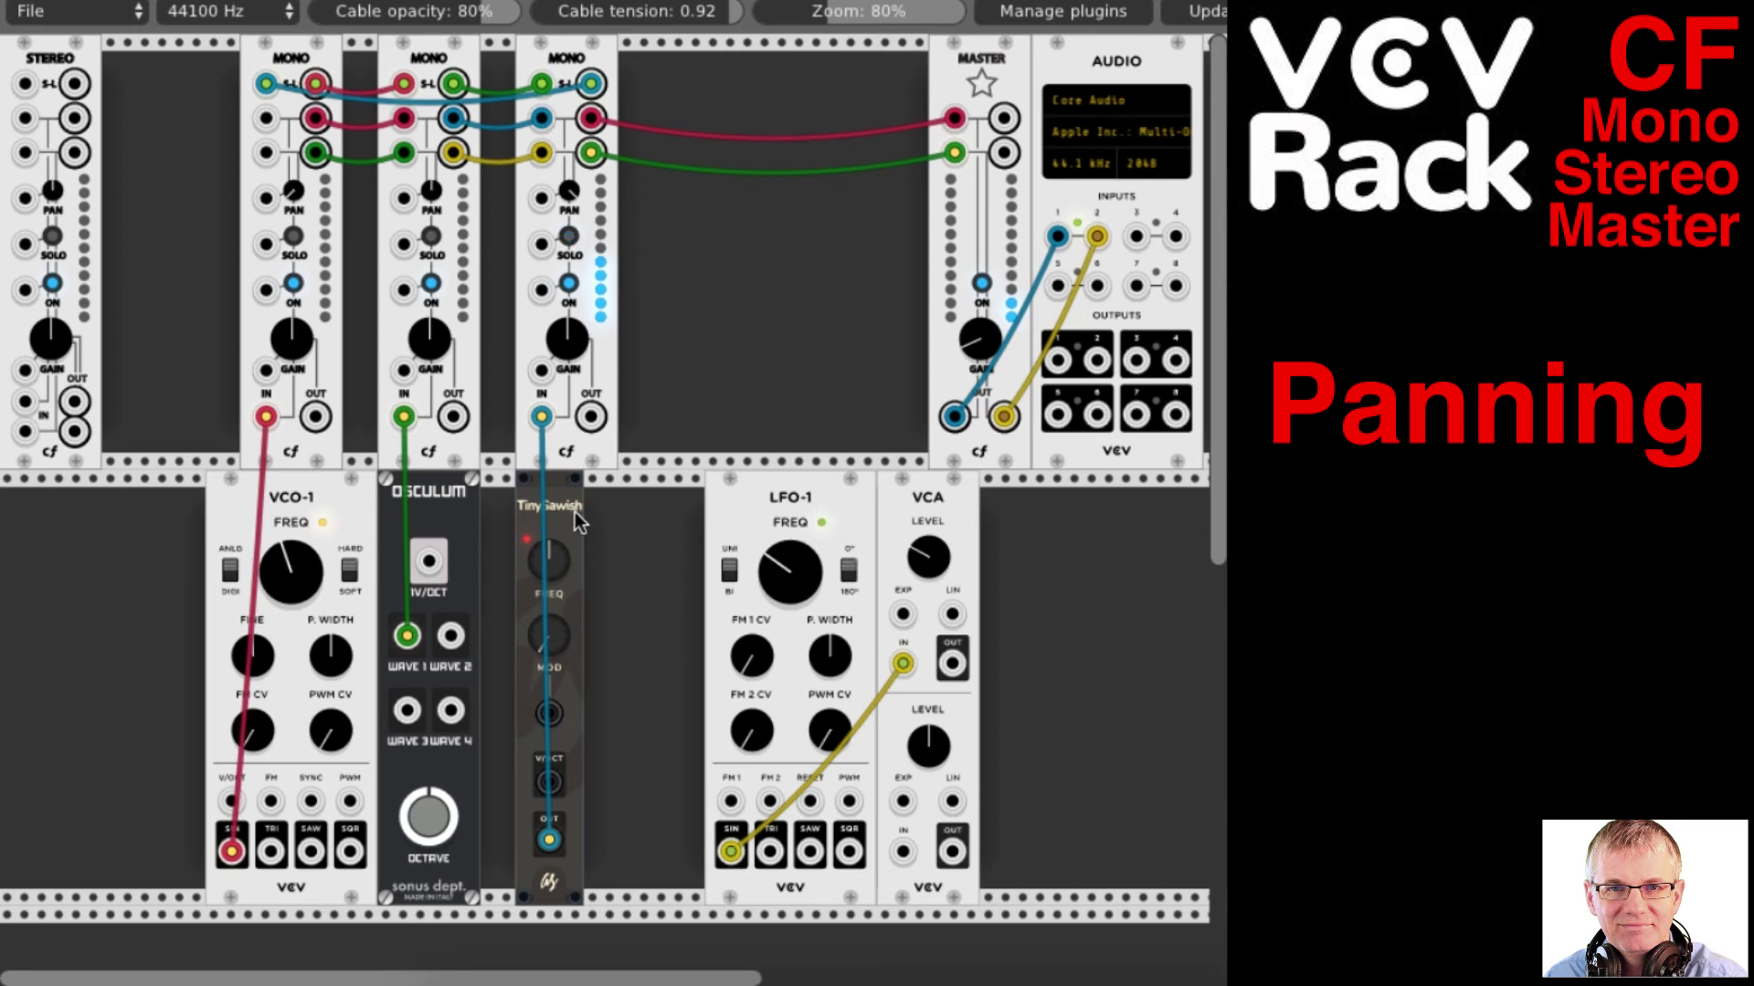
left_click(569, 240)
left_click(432, 238)
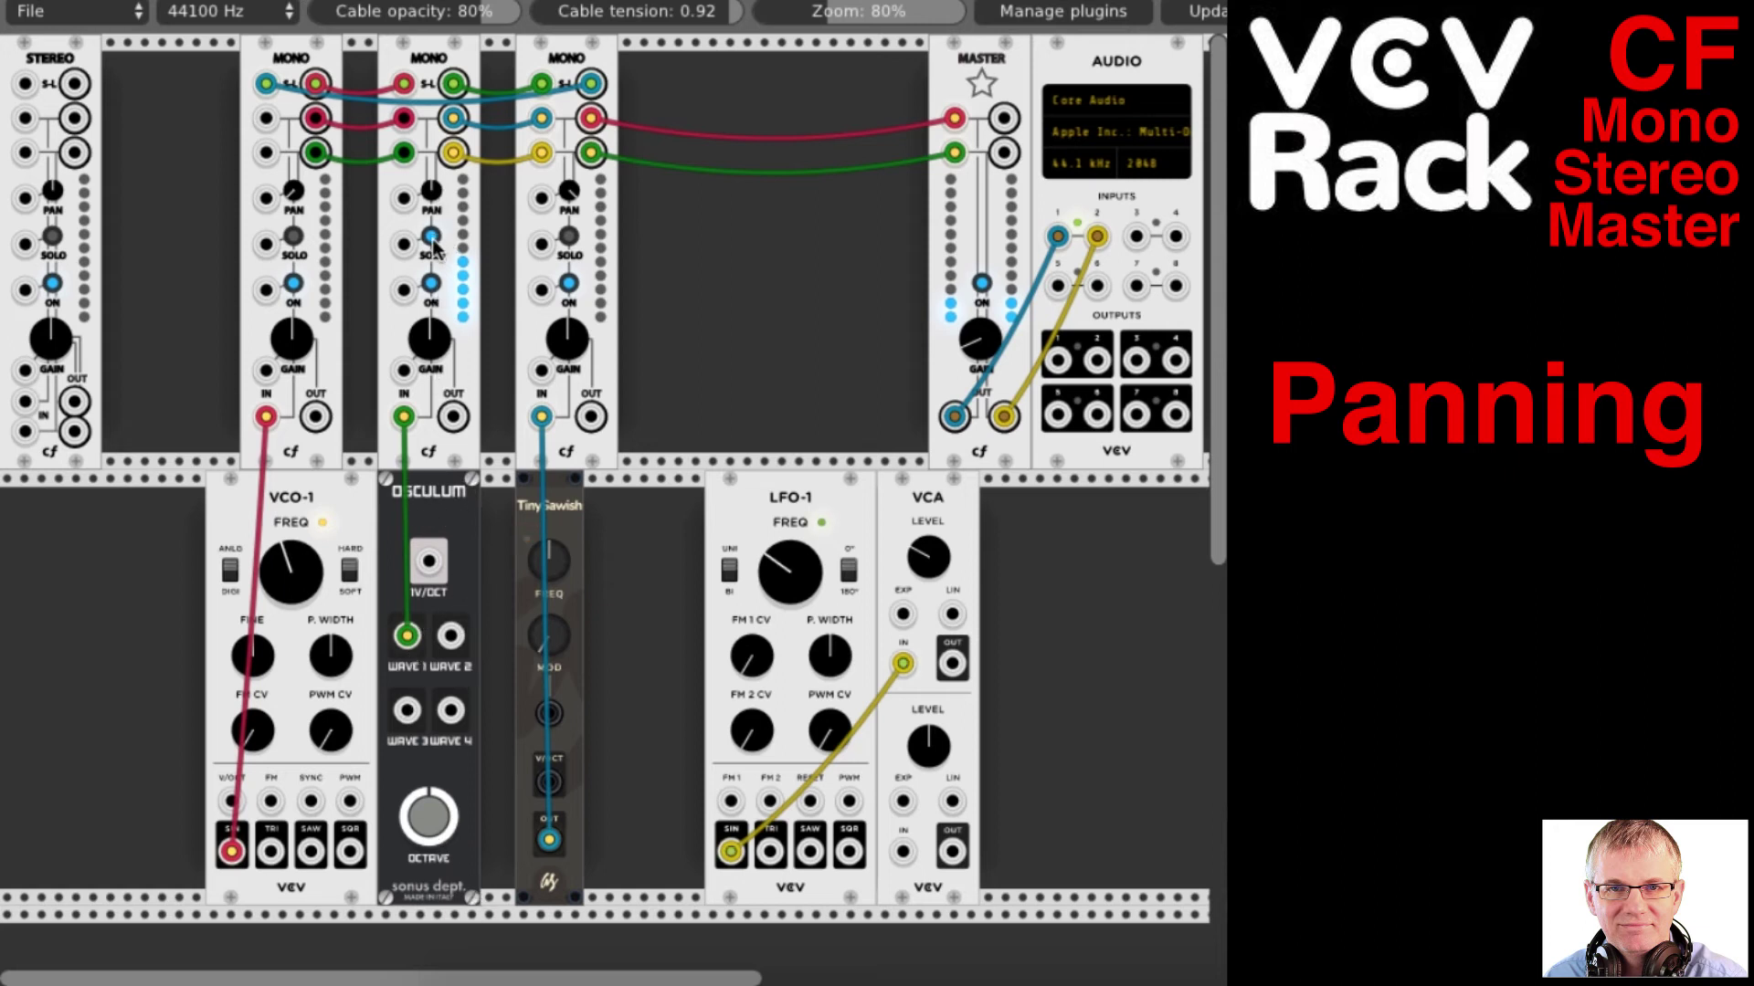
left_click(293, 238)
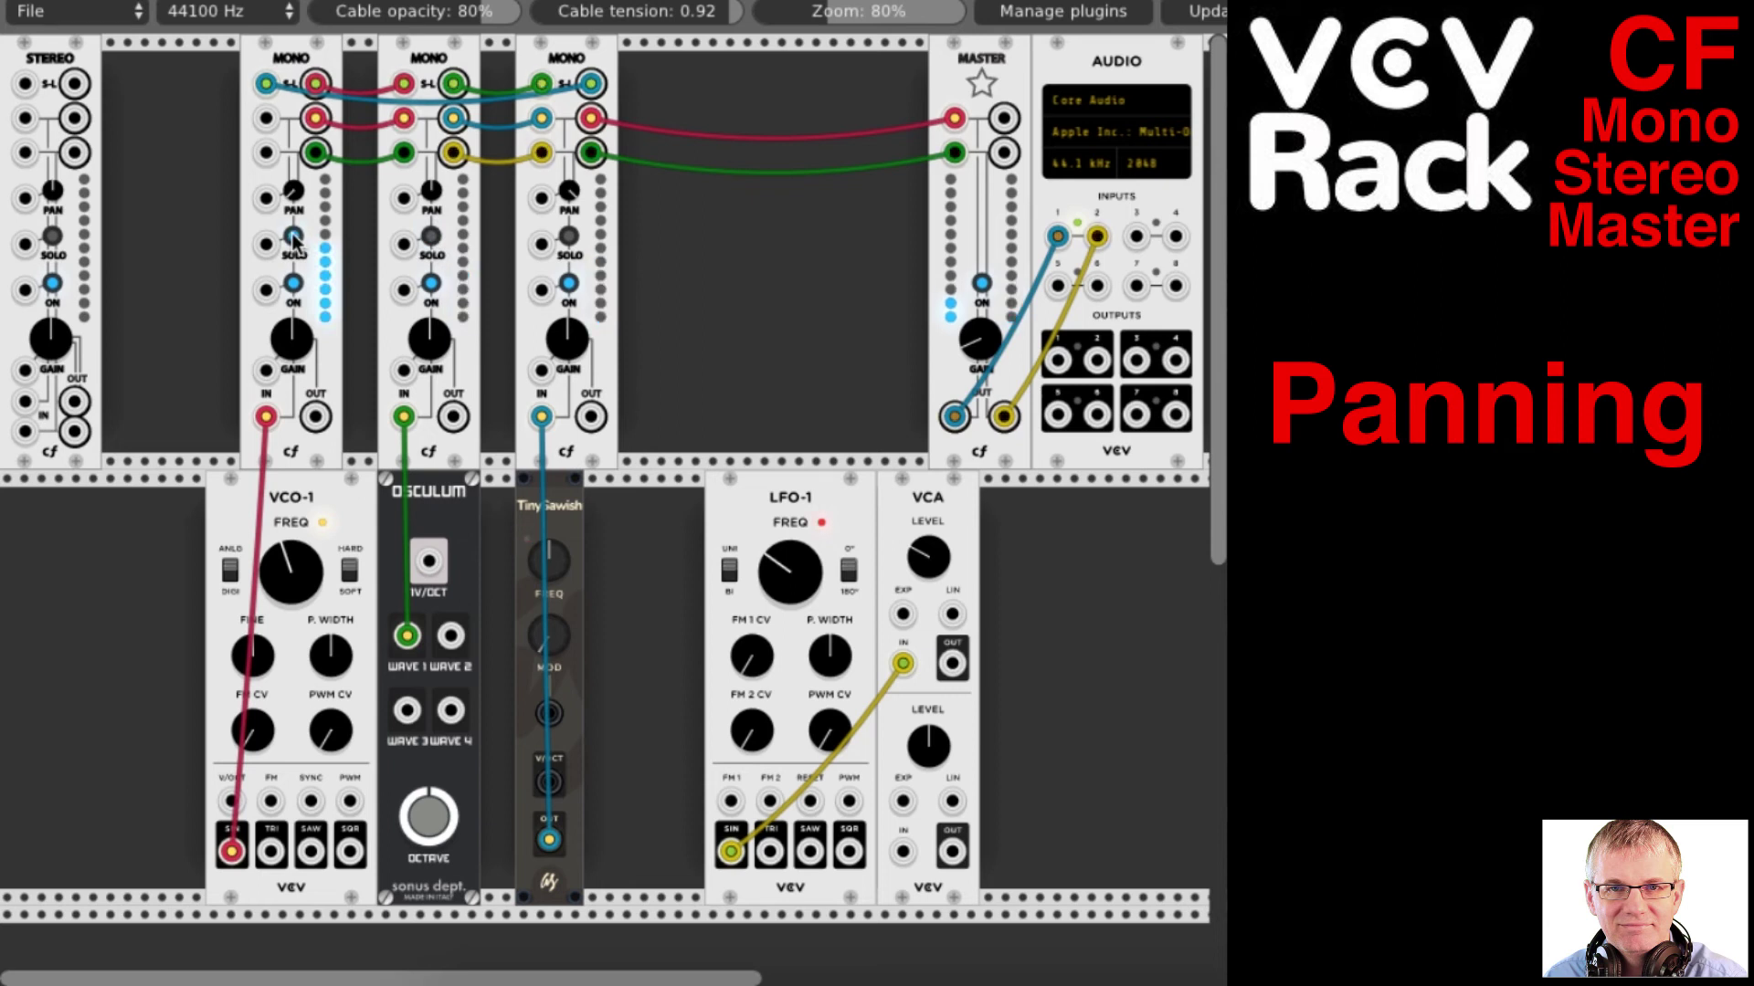
left_click(293, 239)
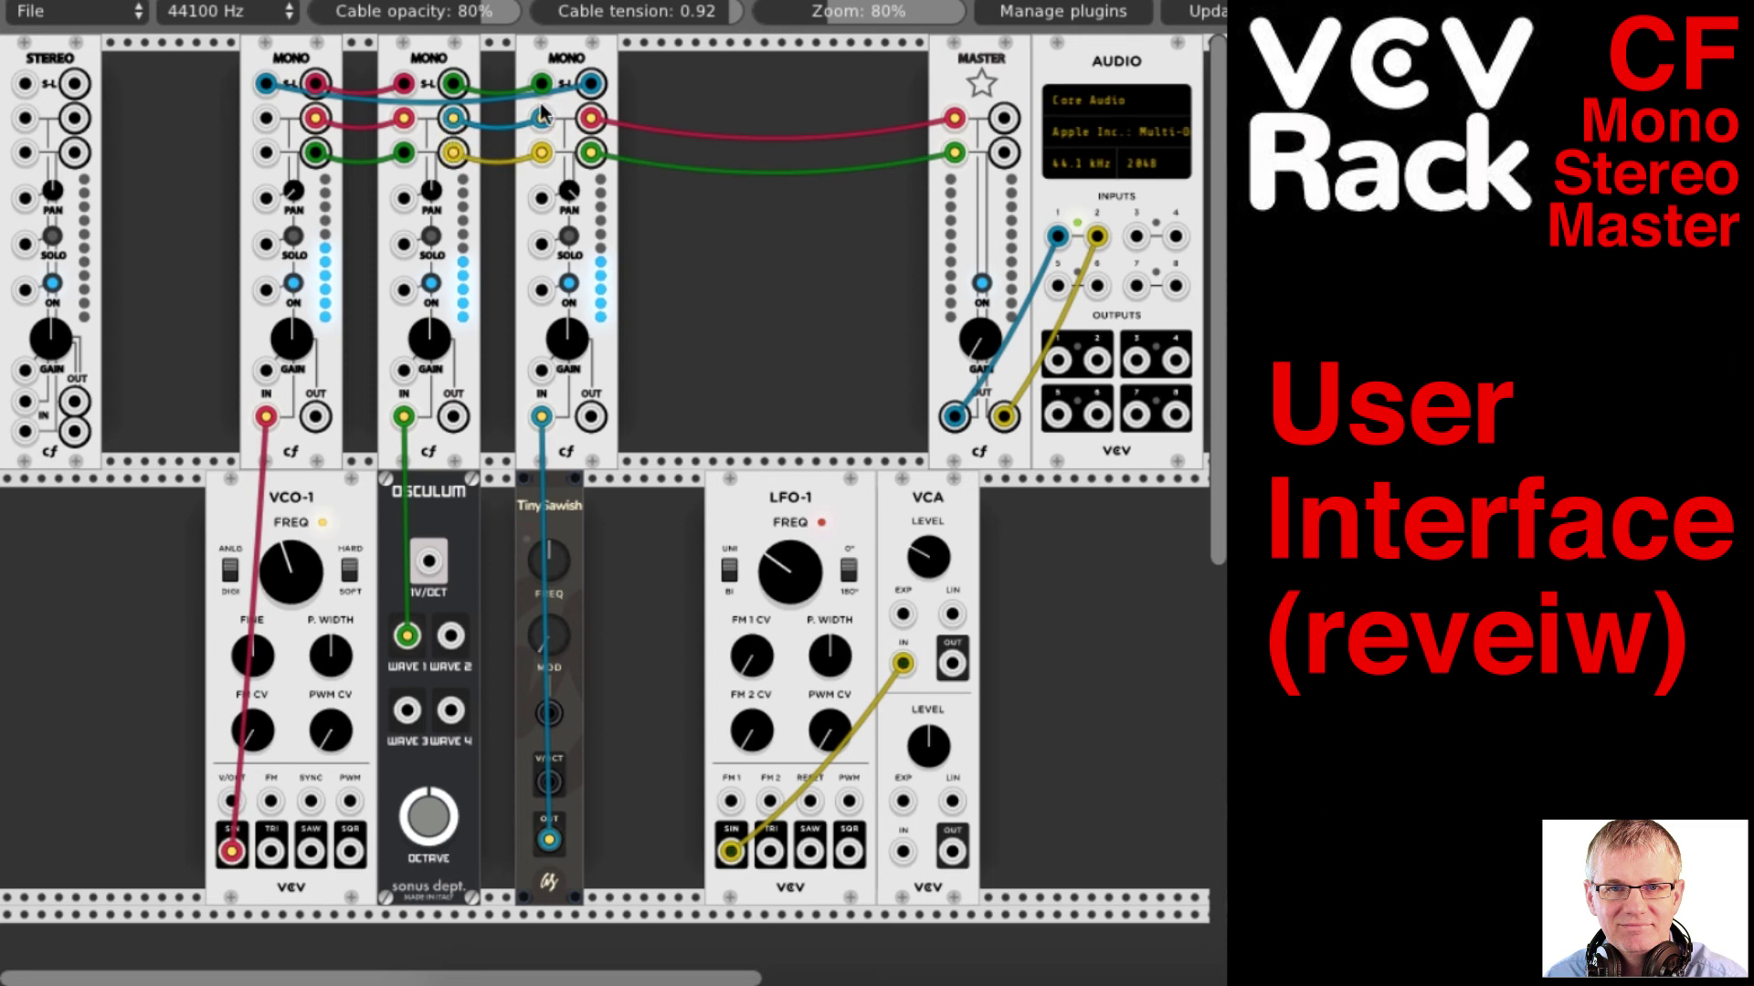
Solo the first Mono to check how the other channels are silenced, and clear the solo again
mouse_move(542, 118)
left_mouse_down()
mouse_move(536, 167)
mouse_move(542, 118)
left_mouse_up()
left_click(293, 239)
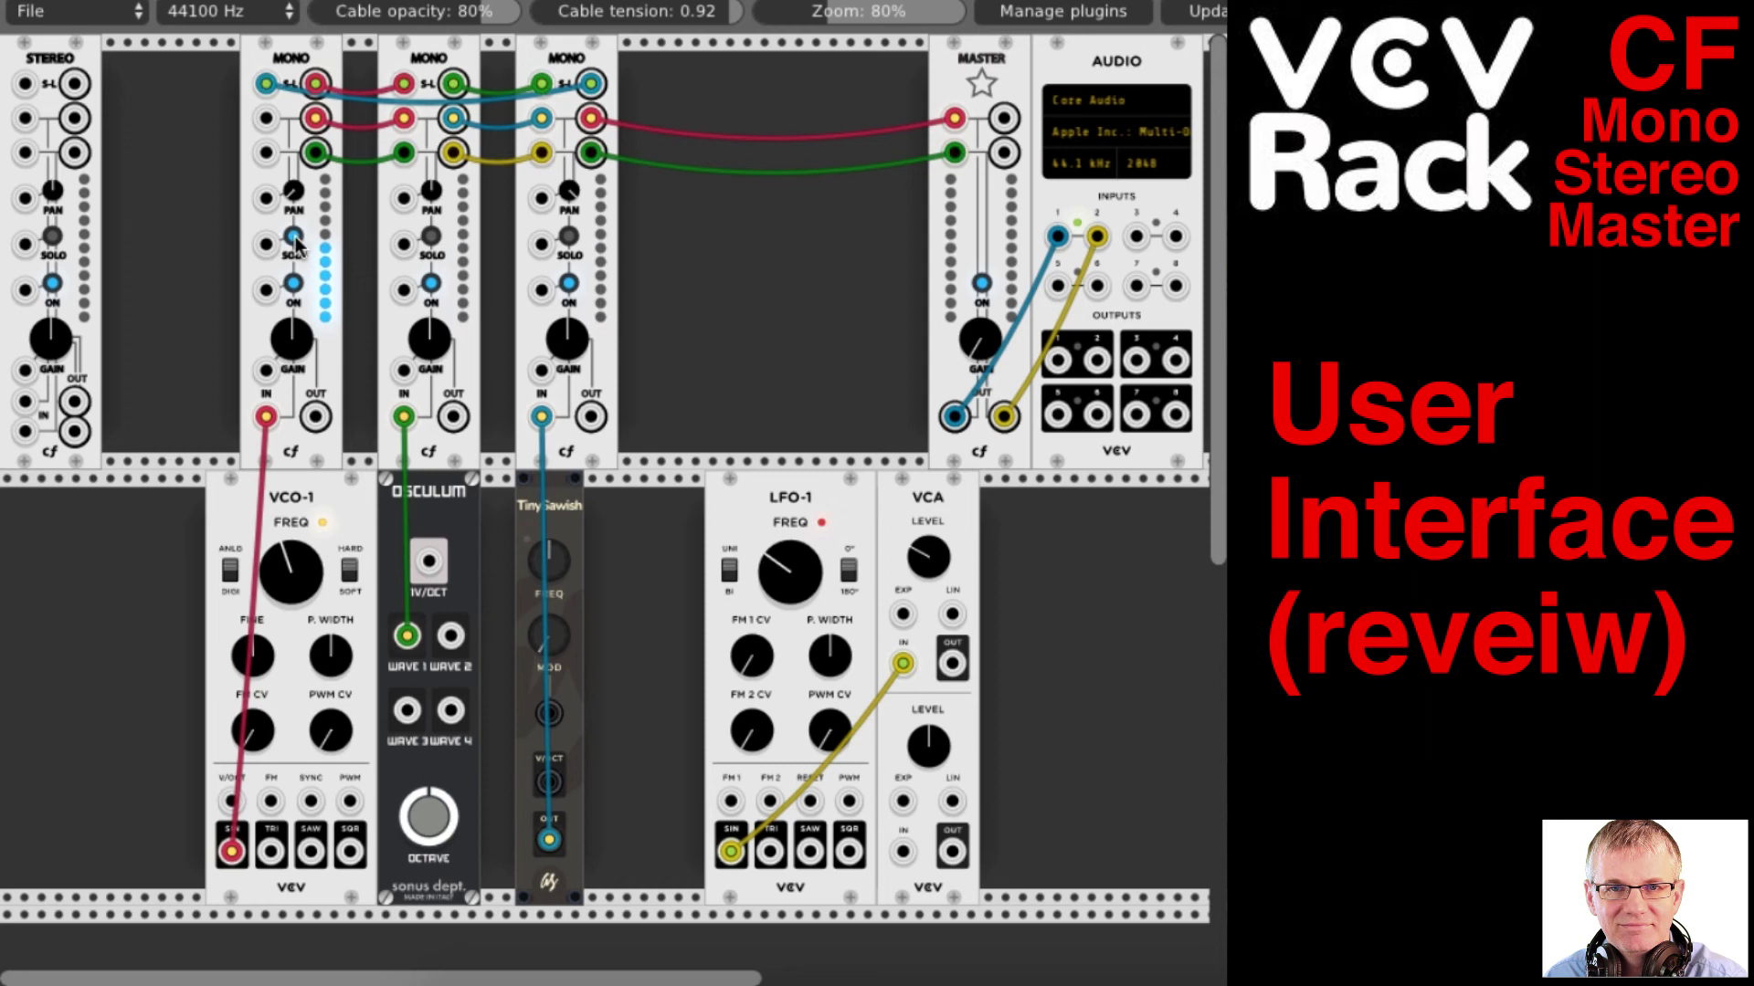
left_click(295, 239)
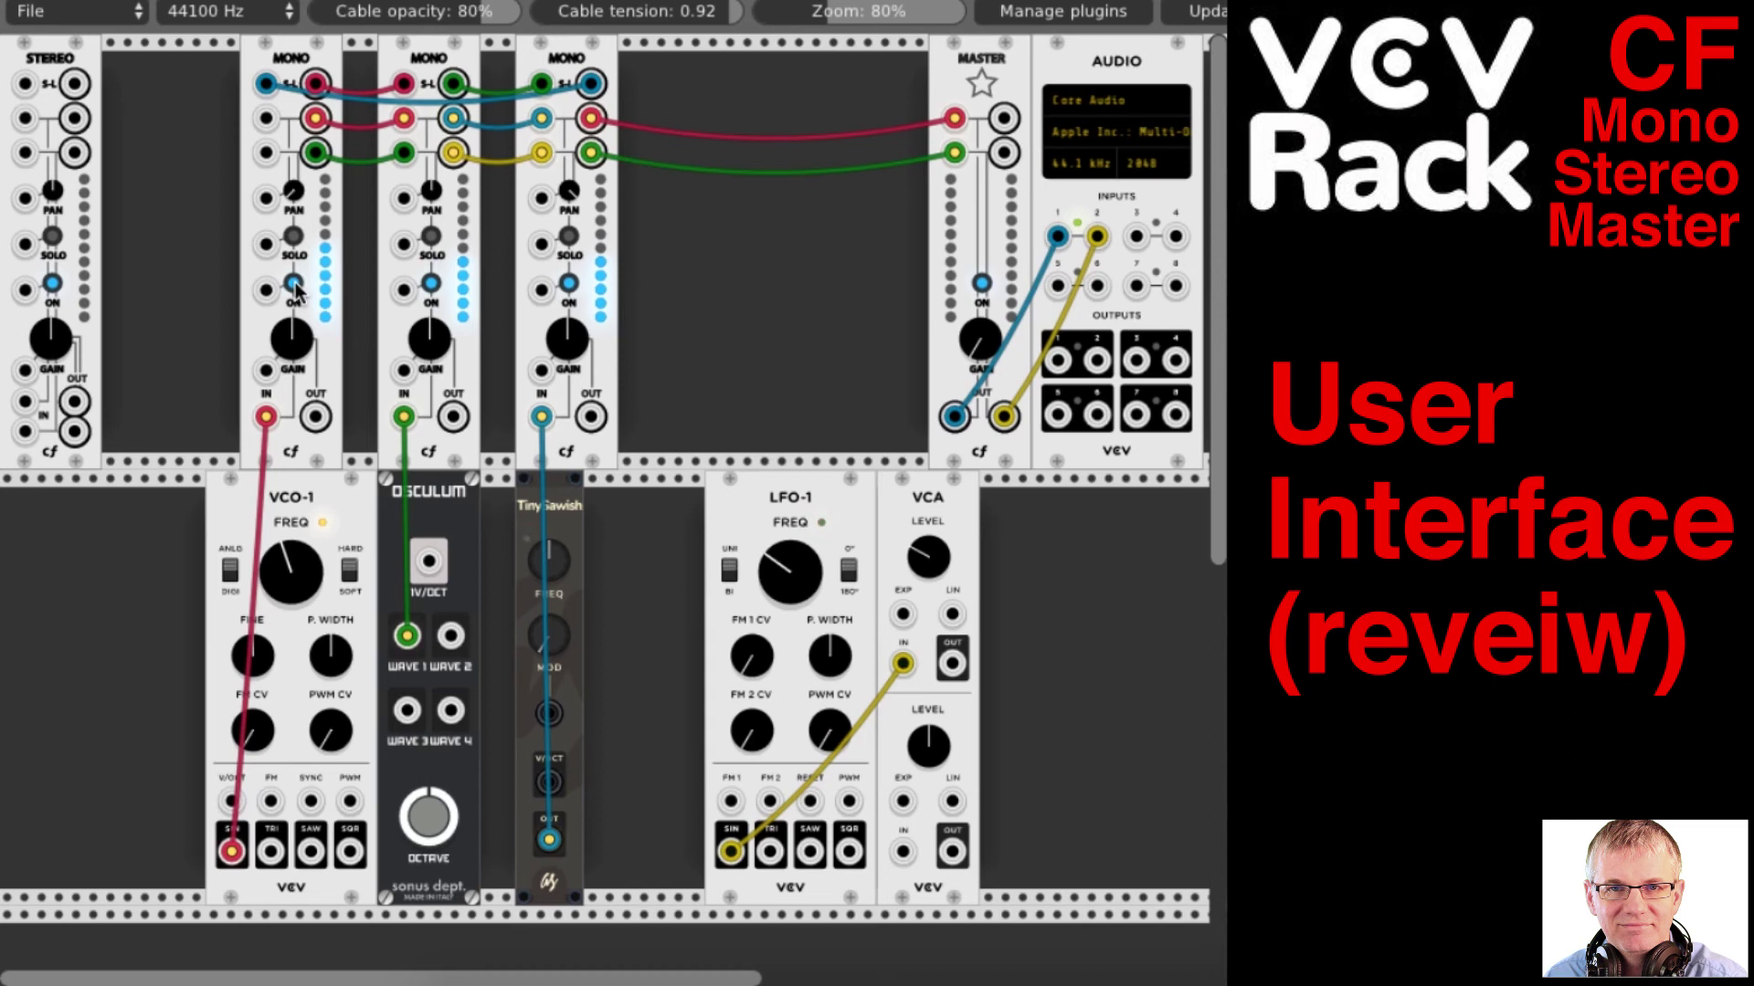
Raise the Master gain, switch each Mono channel off and on again to check its muting, and turn the Master gain back down
left_click_drag(986, 343, 986, 306)
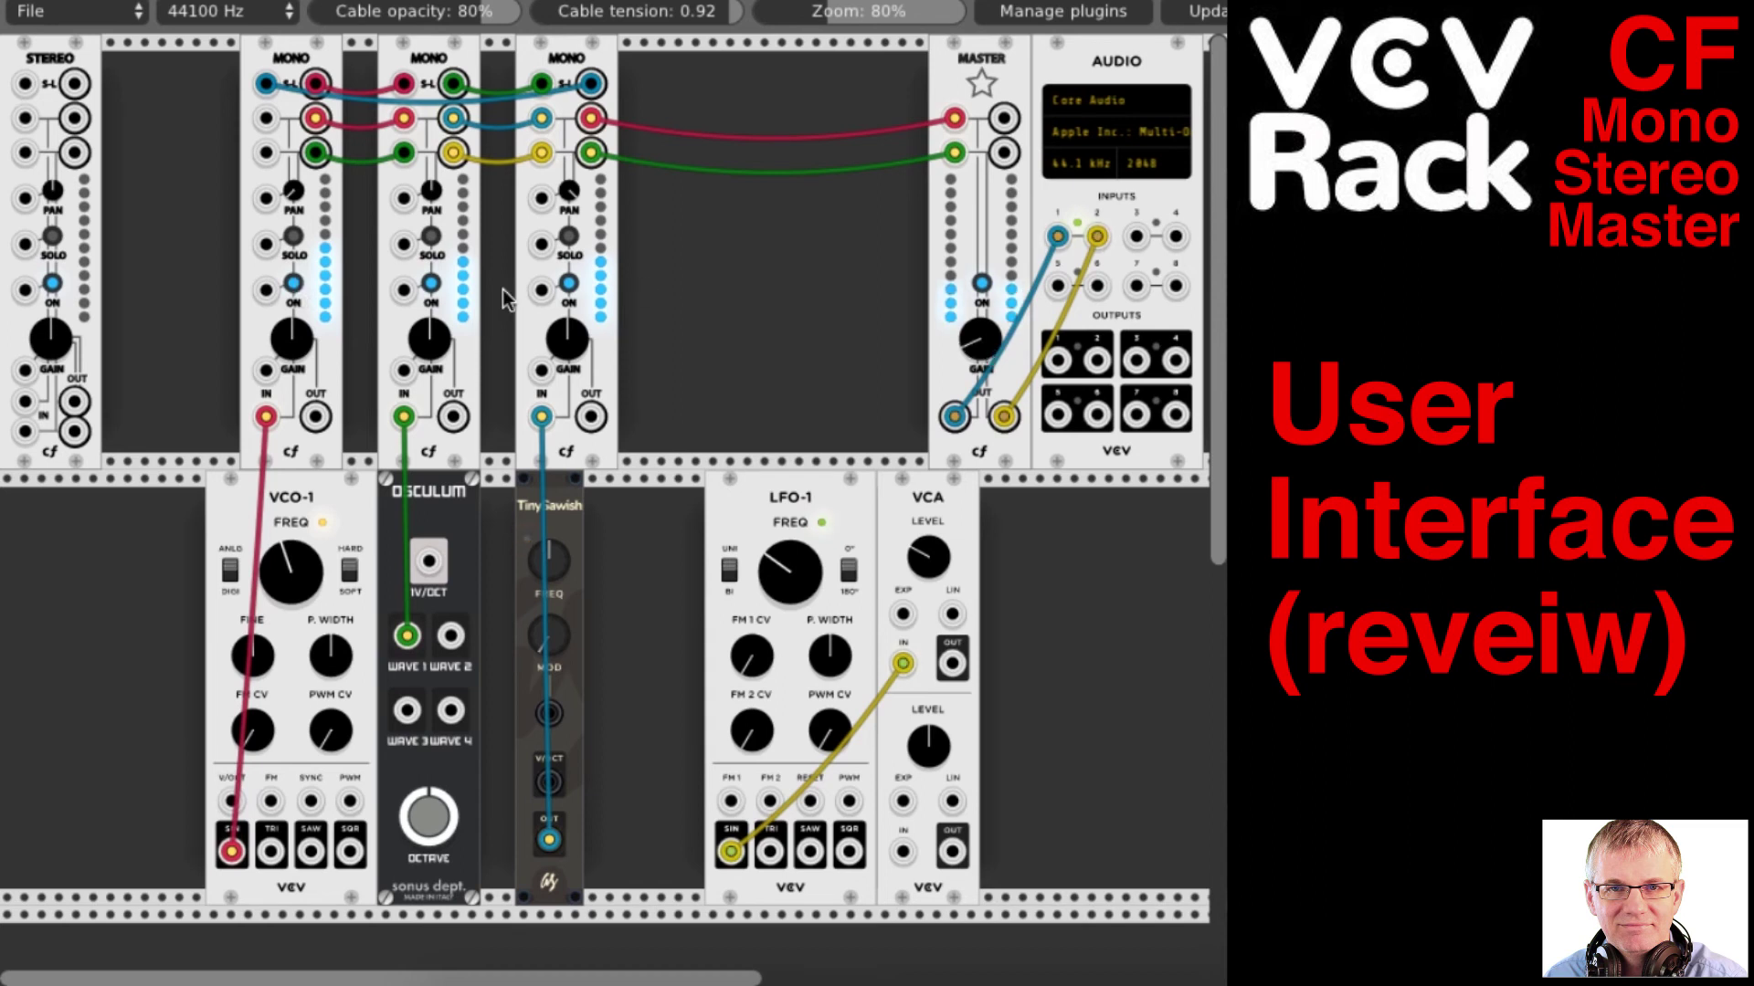
left_click(293, 284)
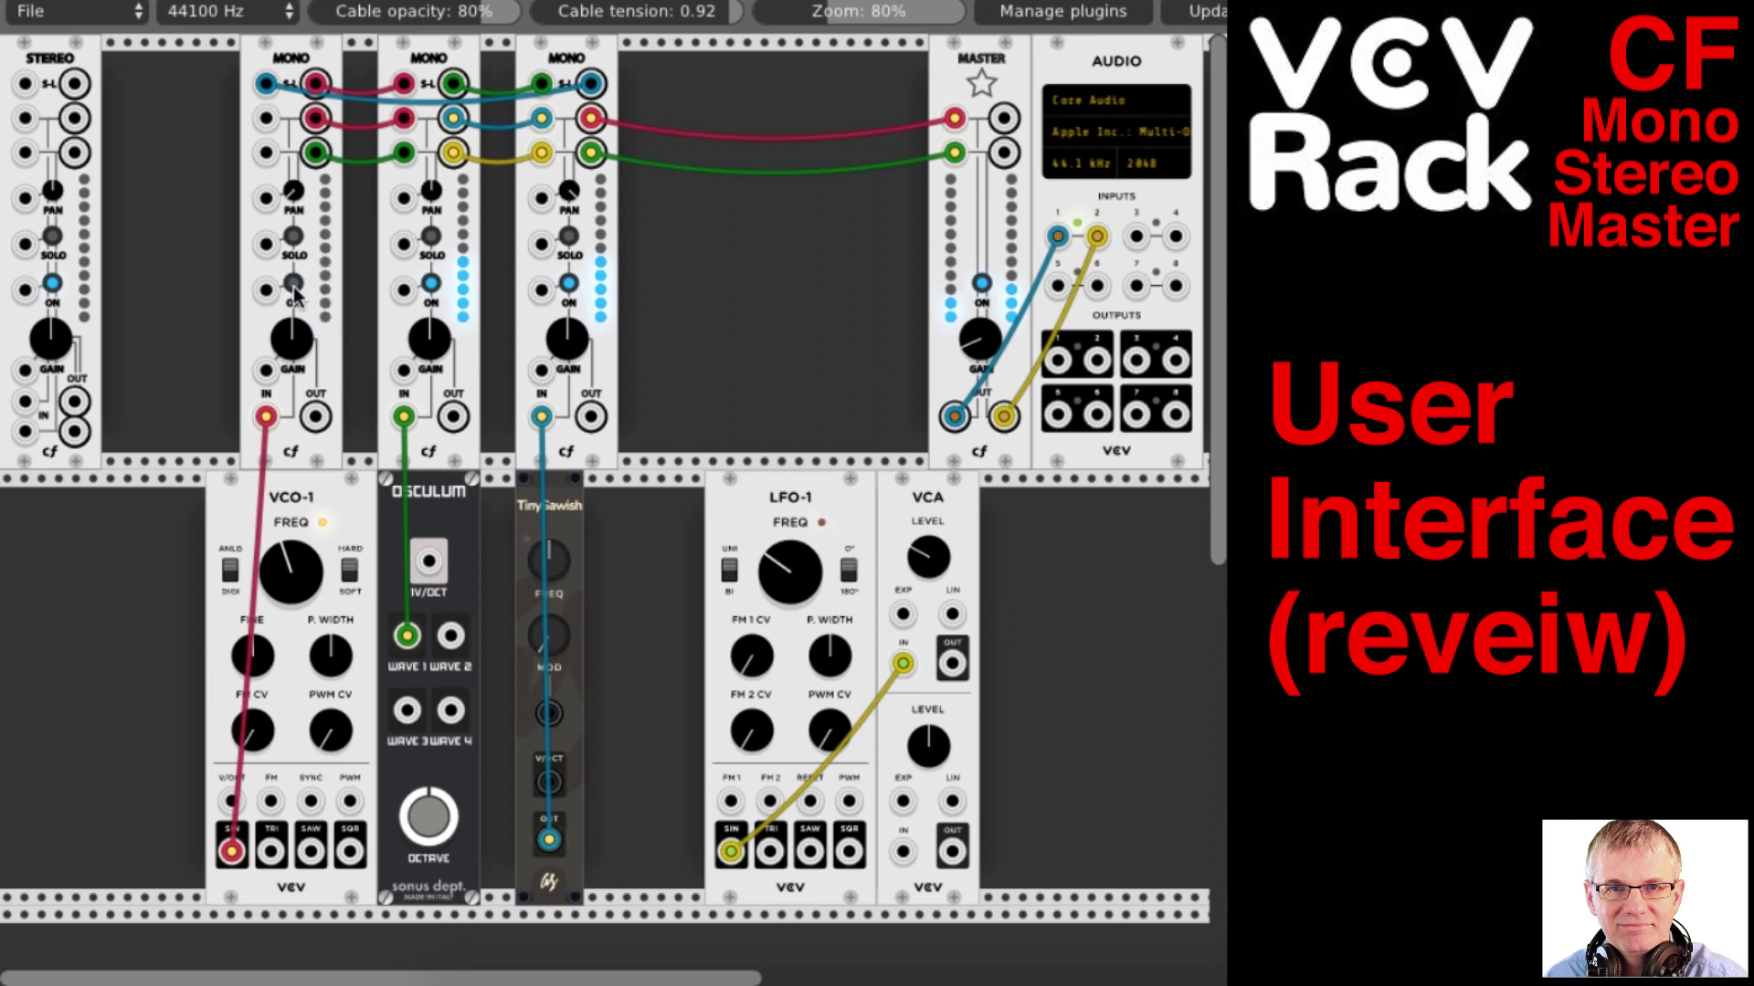
left_click(293, 284)
left_click(433, 285)
left_click(433, 284)
left_click(568, 285)
left_click(569, 285)
left_click(434, 285)
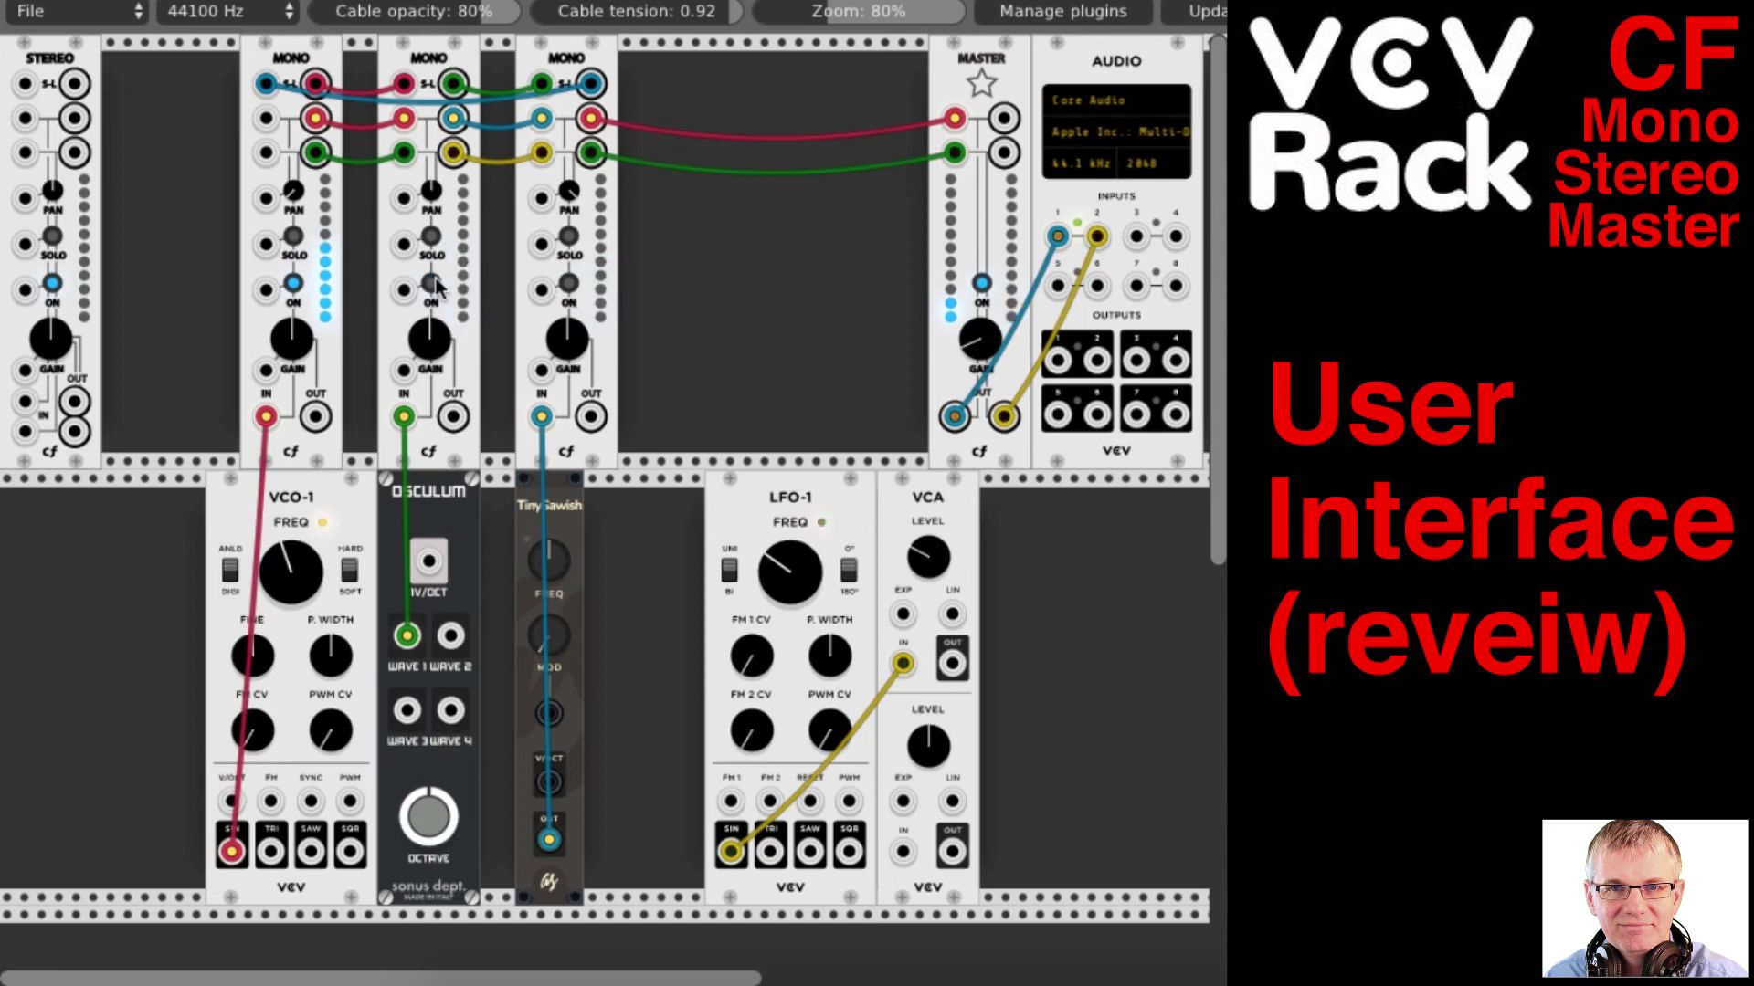
left_click(432, 284)
left_click(568, 285)
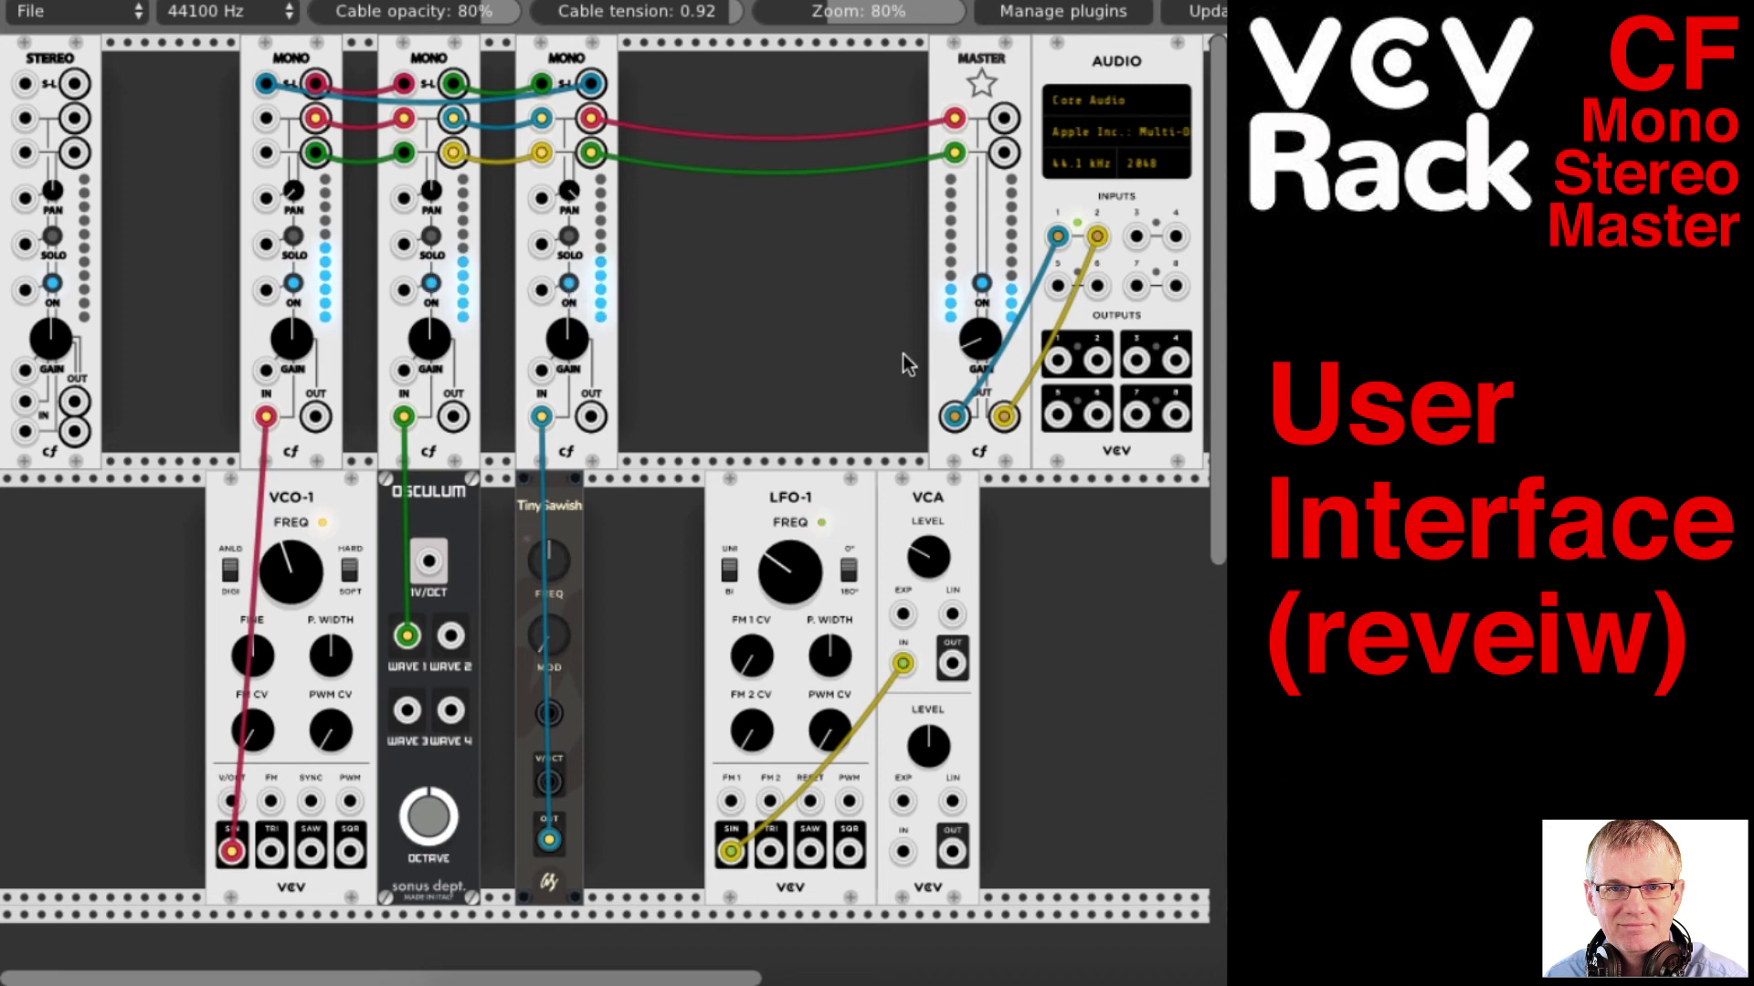
left_click_drag(970, 359, 970, 374)
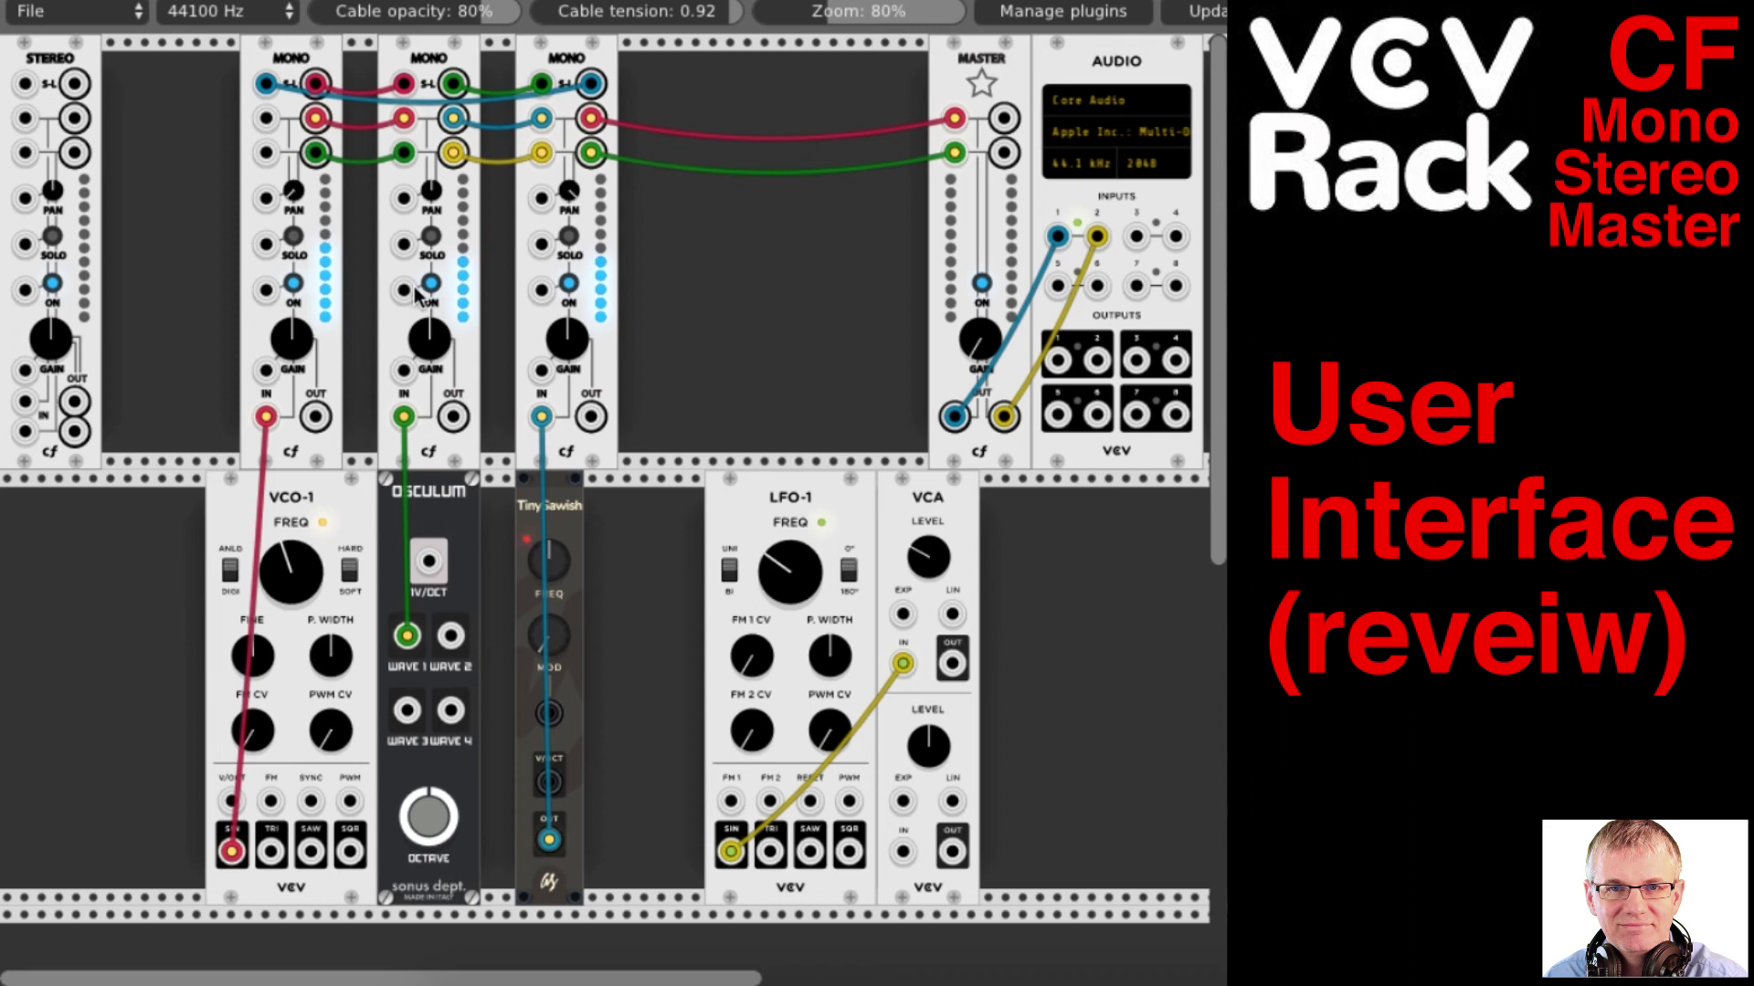
With the Master gain raised, vary the first Mono's gain to check its level, restore it and turn the Master gain back down
left_click_drag(993, 345, 990, 335)
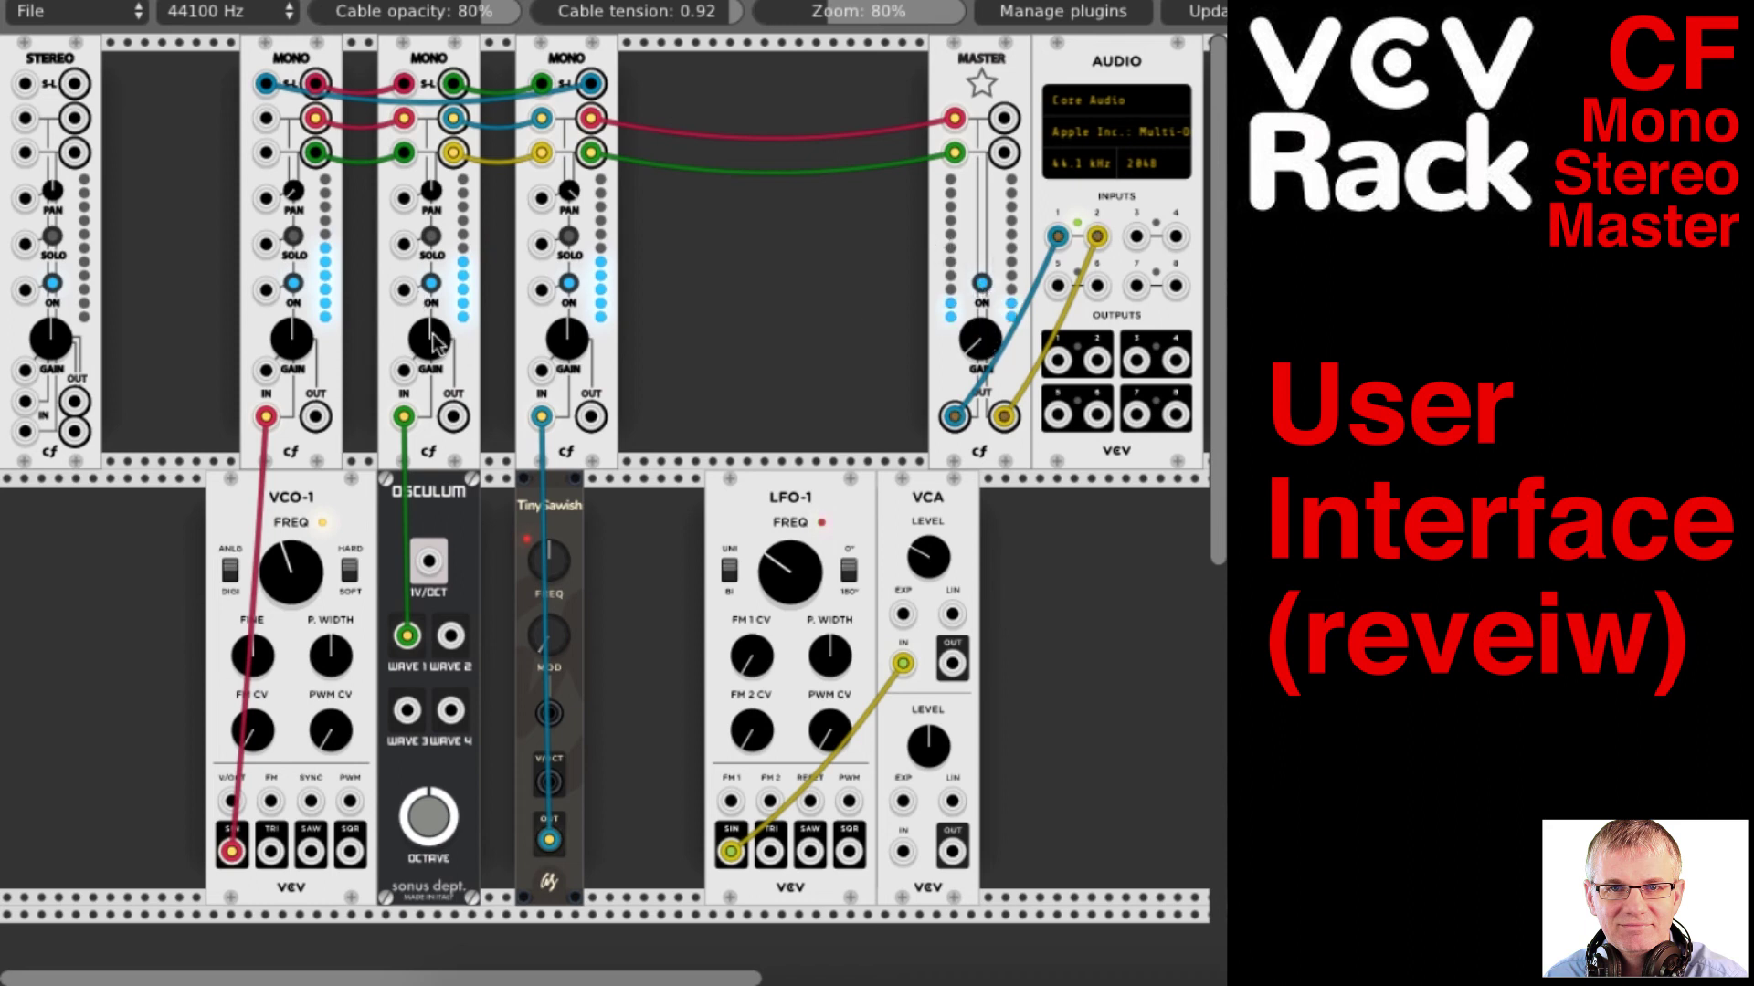
left_click_drag(292, 339, 292, 352)
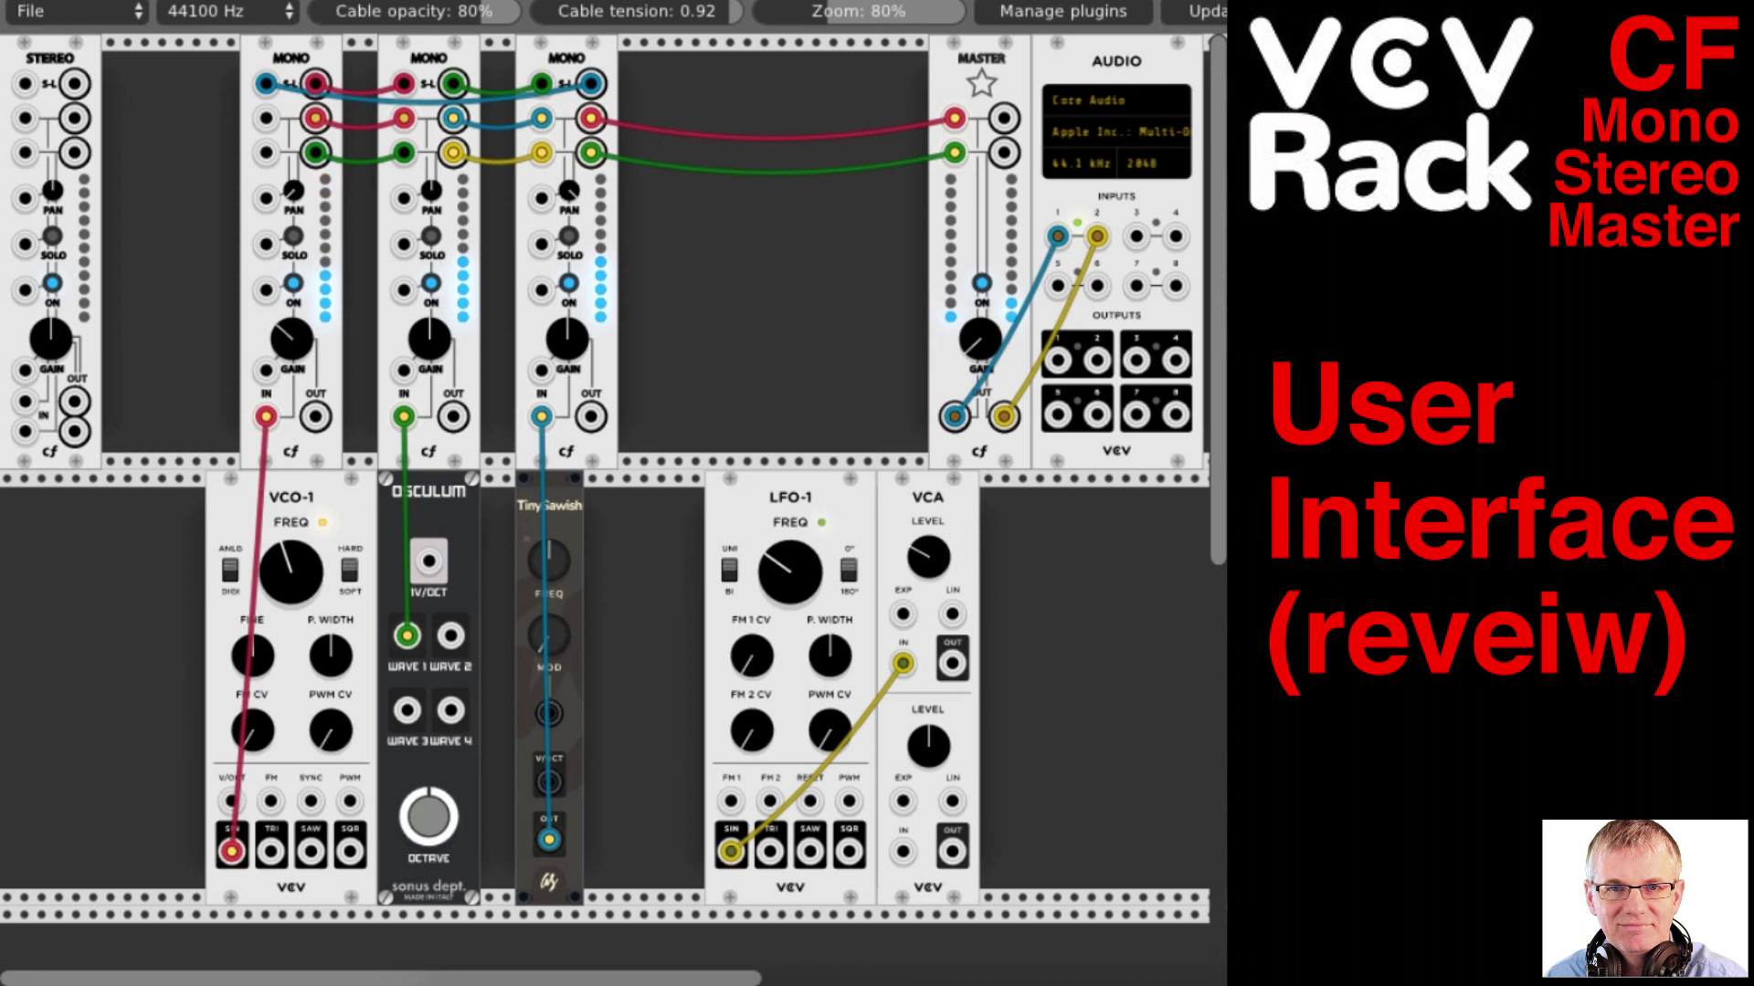
left_click_drag(292, 351, 292, 320)
mouse_move(292, 339)
left_mouse_down()
mouse_move(292, 292)
mouse_move(294, 345)
left_mouse_up()
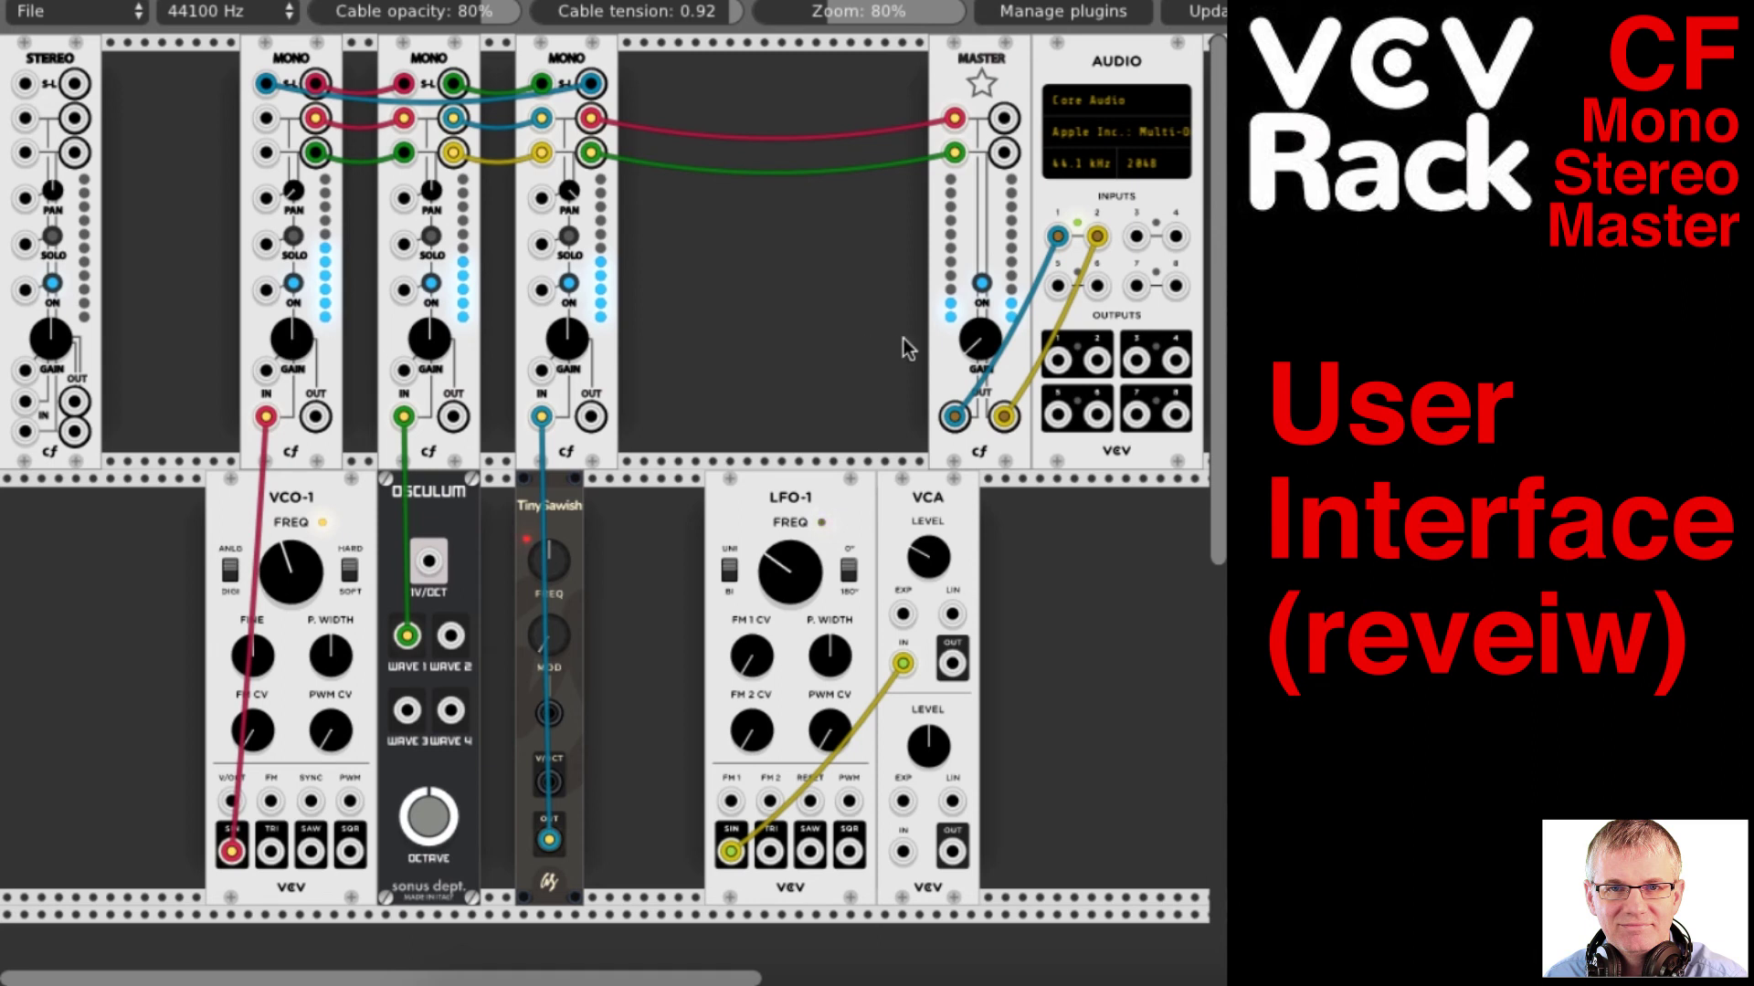
left_click_drag(979, 339, 979, 358)
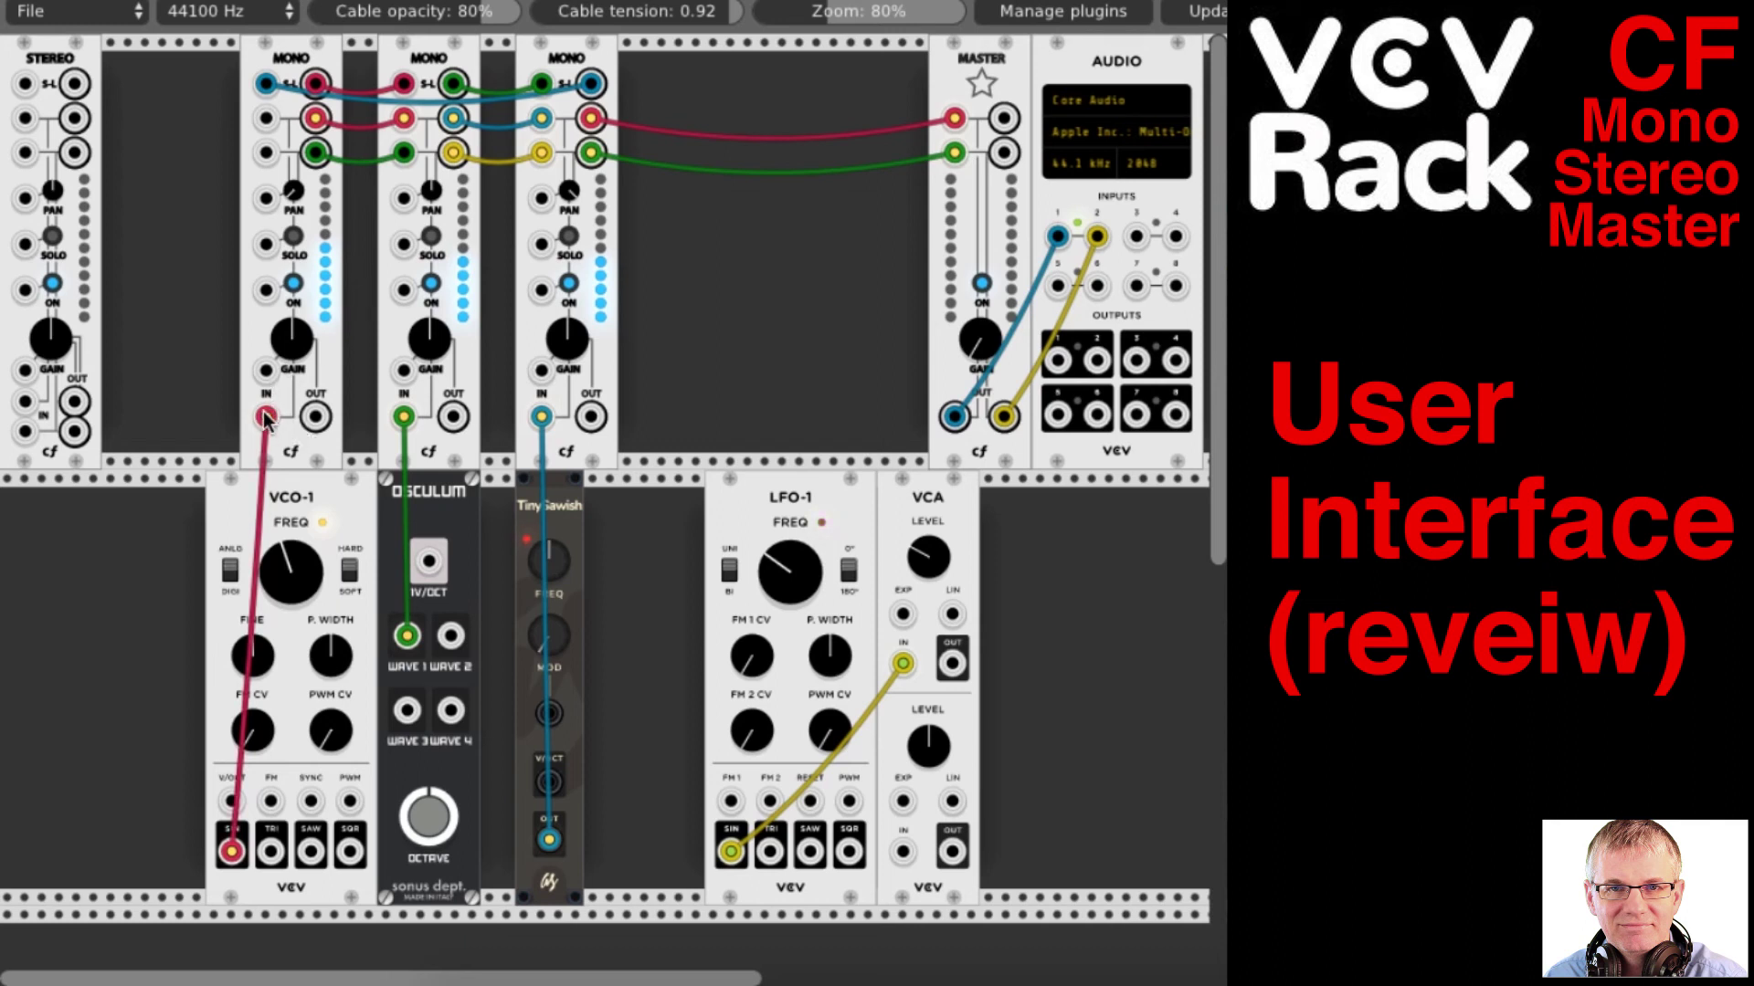
Patch the upper VCA output to the first Mono's gain CV input and raise the Master gain
left_click_drag(315, 416, 358, 345)
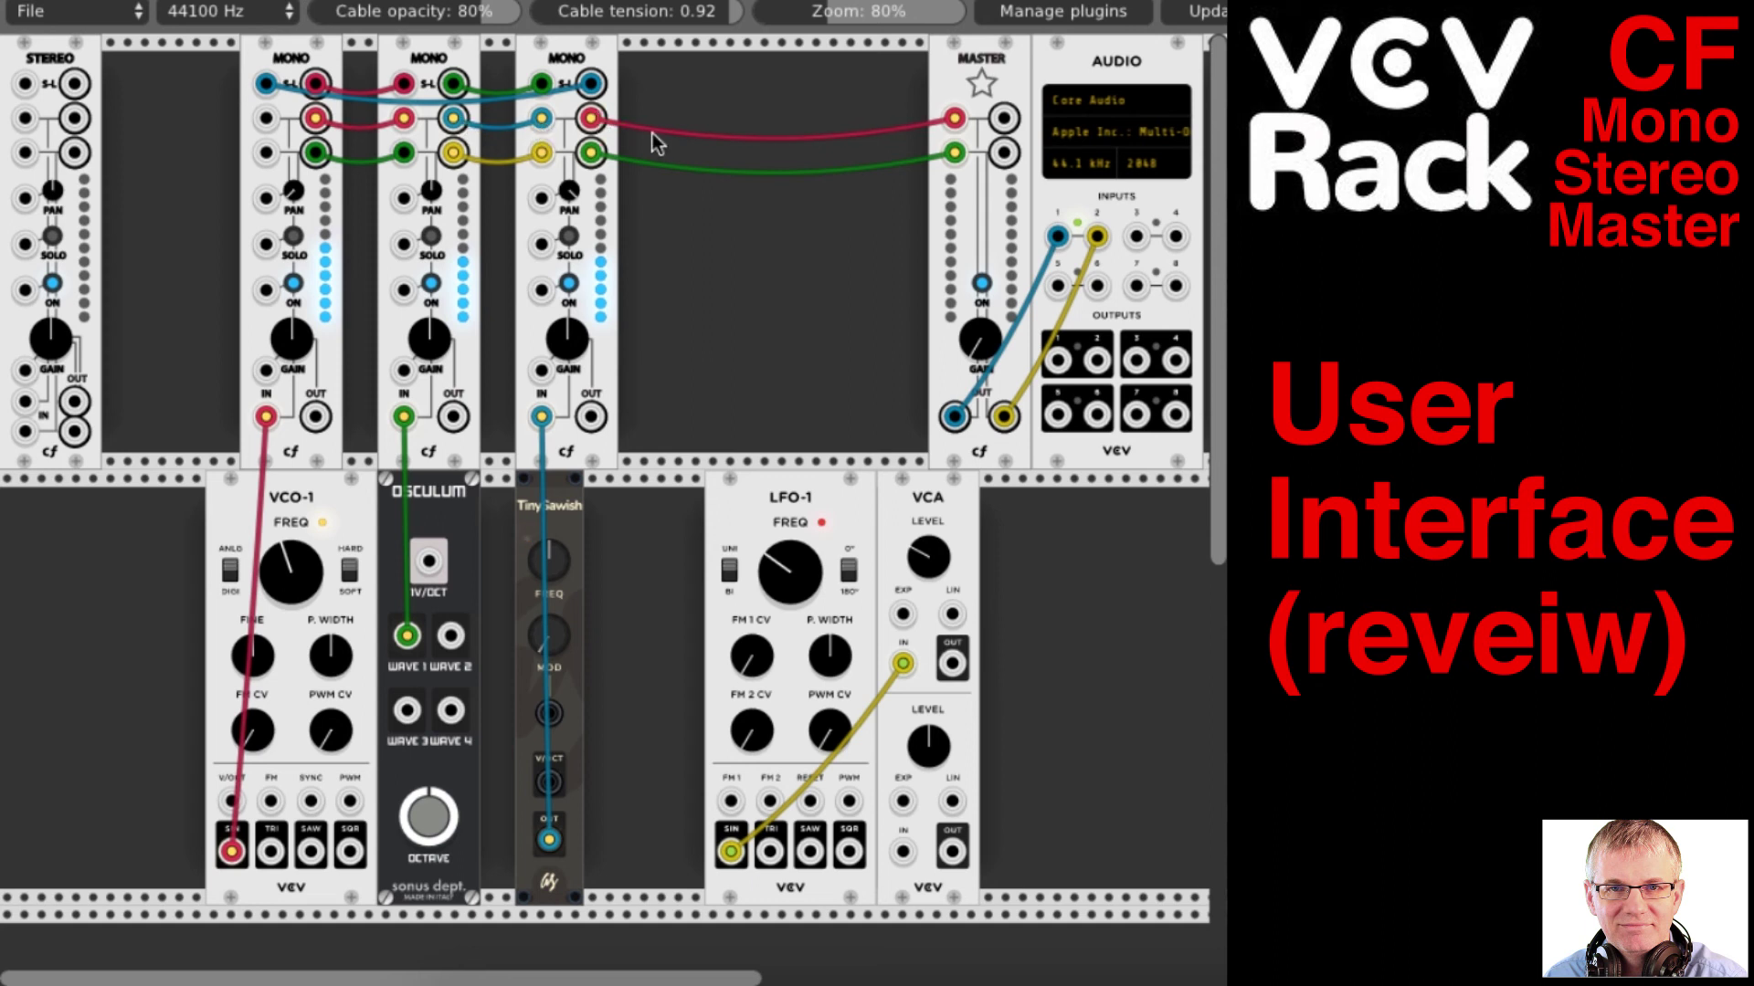
left_click_drag(315, 417, 731, 265)
left_click_drag(952, 665, 265, 370)
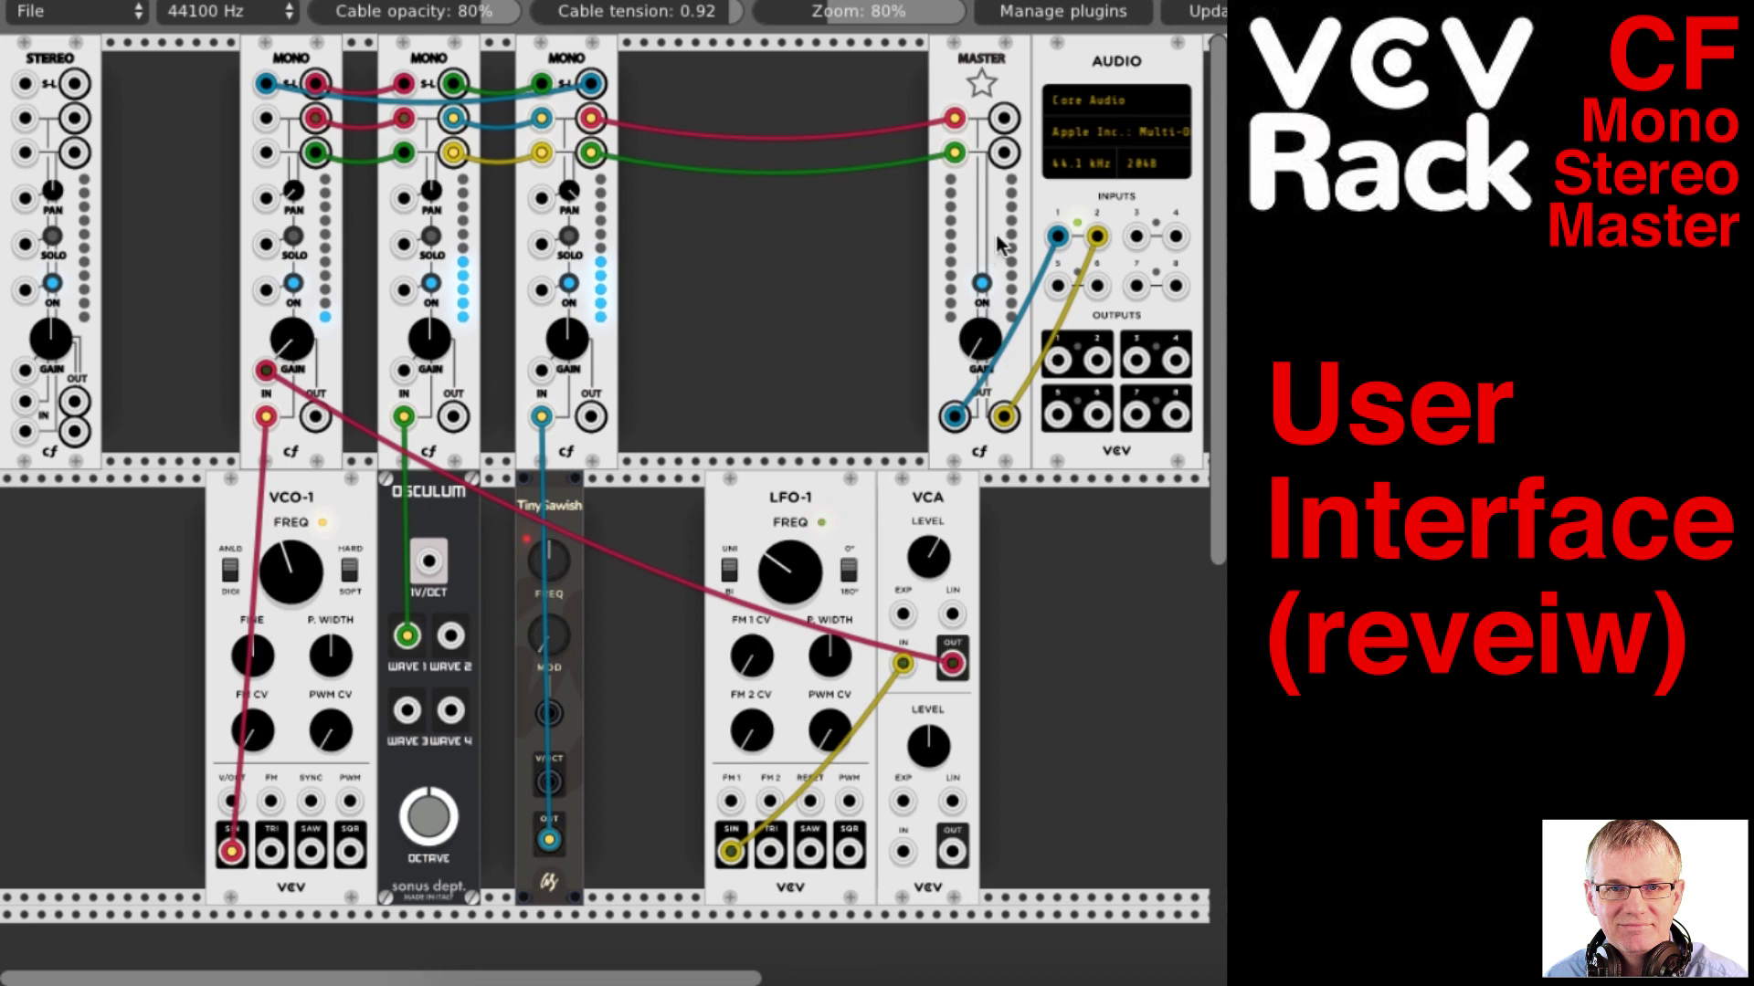
left_click_drag(987, 352, 986, 333)
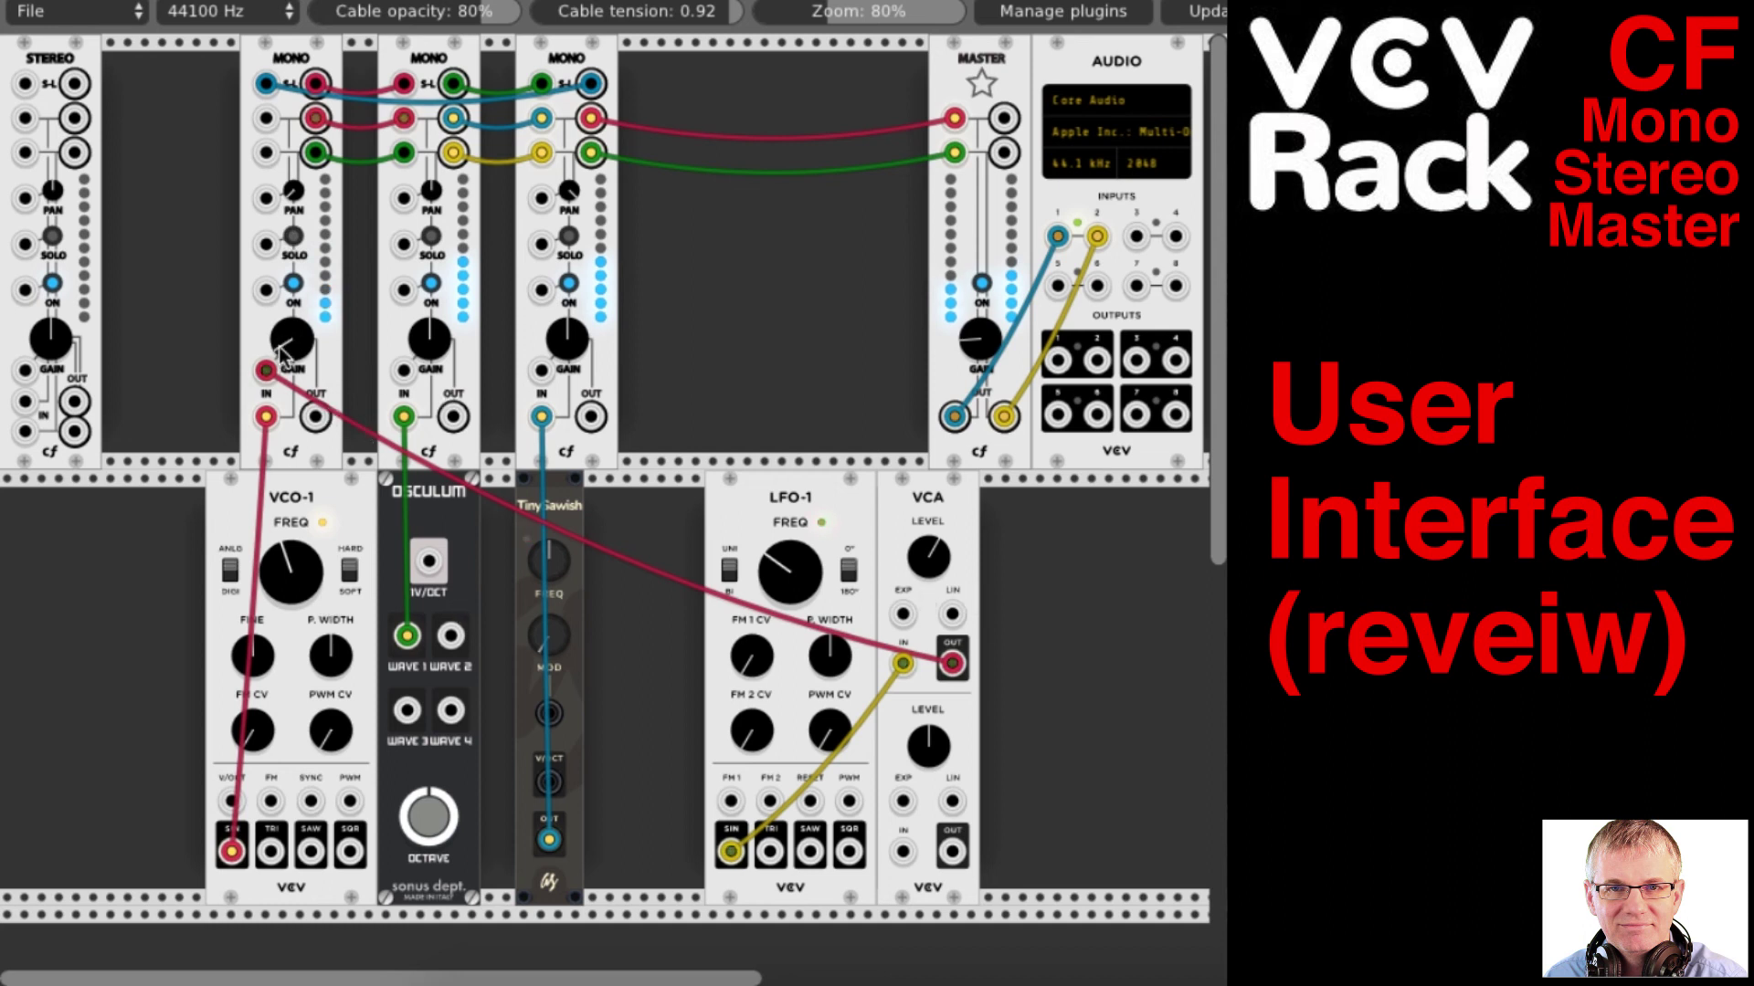
Move the VCA cable to the first Mono's pan CV input and switch off the second and third Monos
left_click_drag(265, 370, 266, 198)
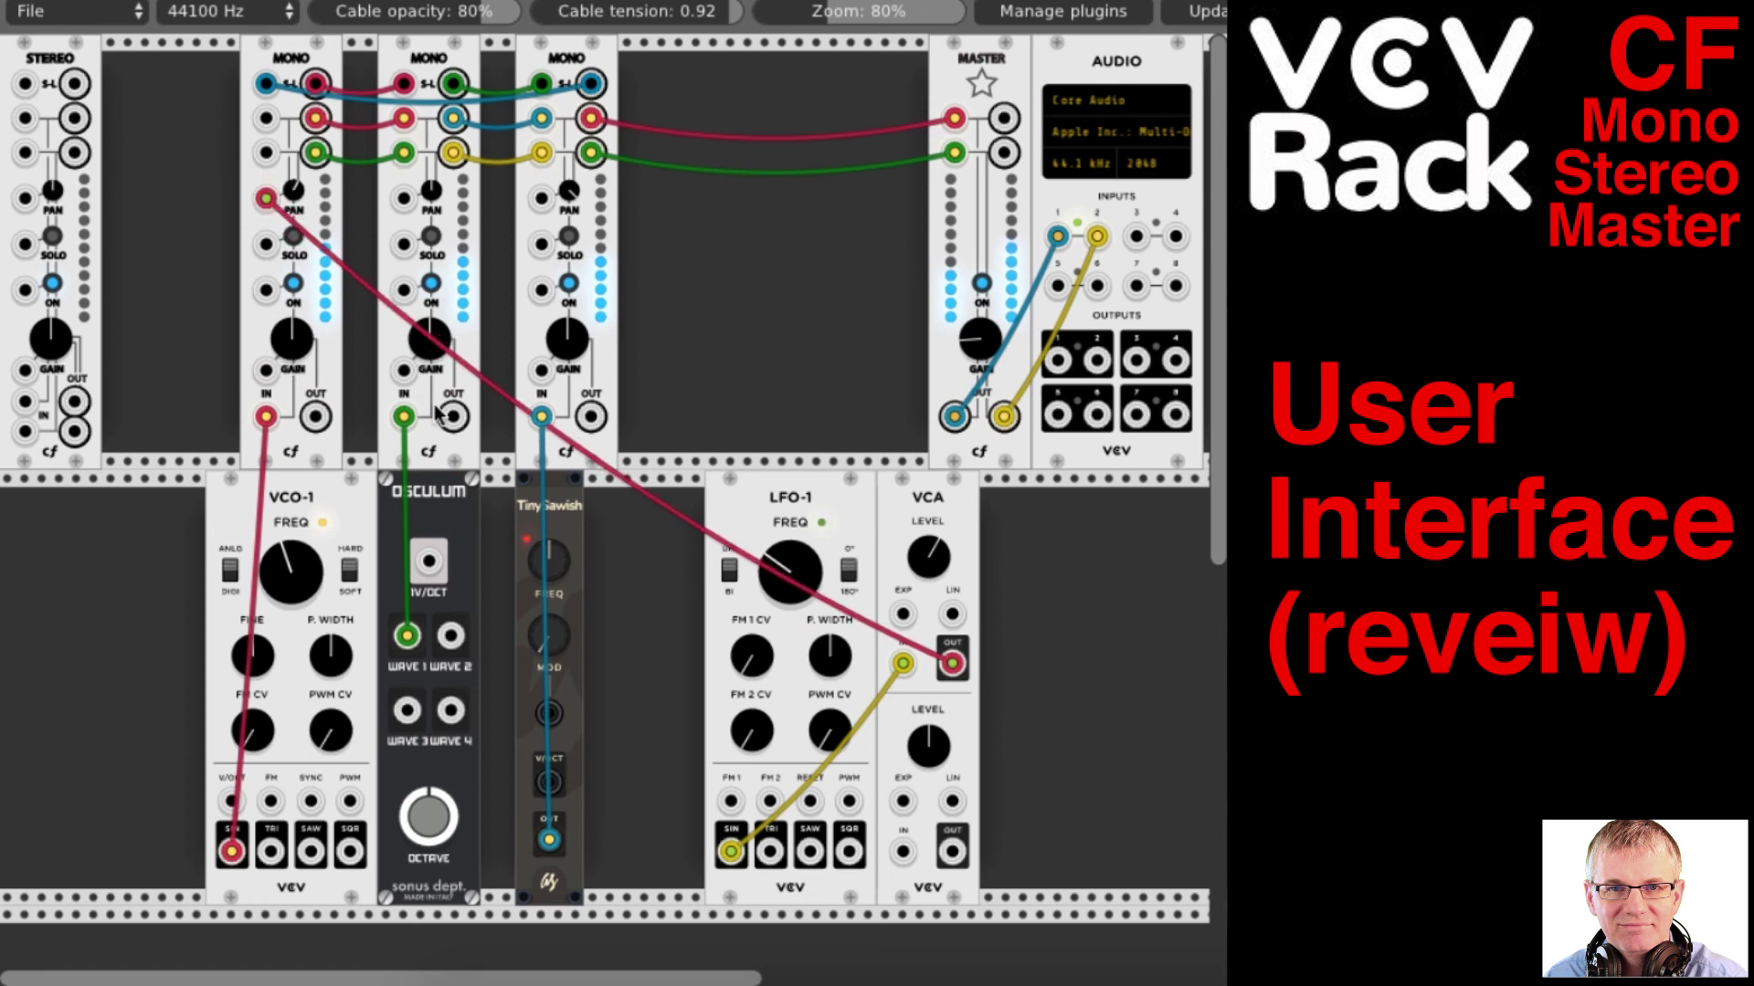
left_click(432, 285)
left_click(568, 283)
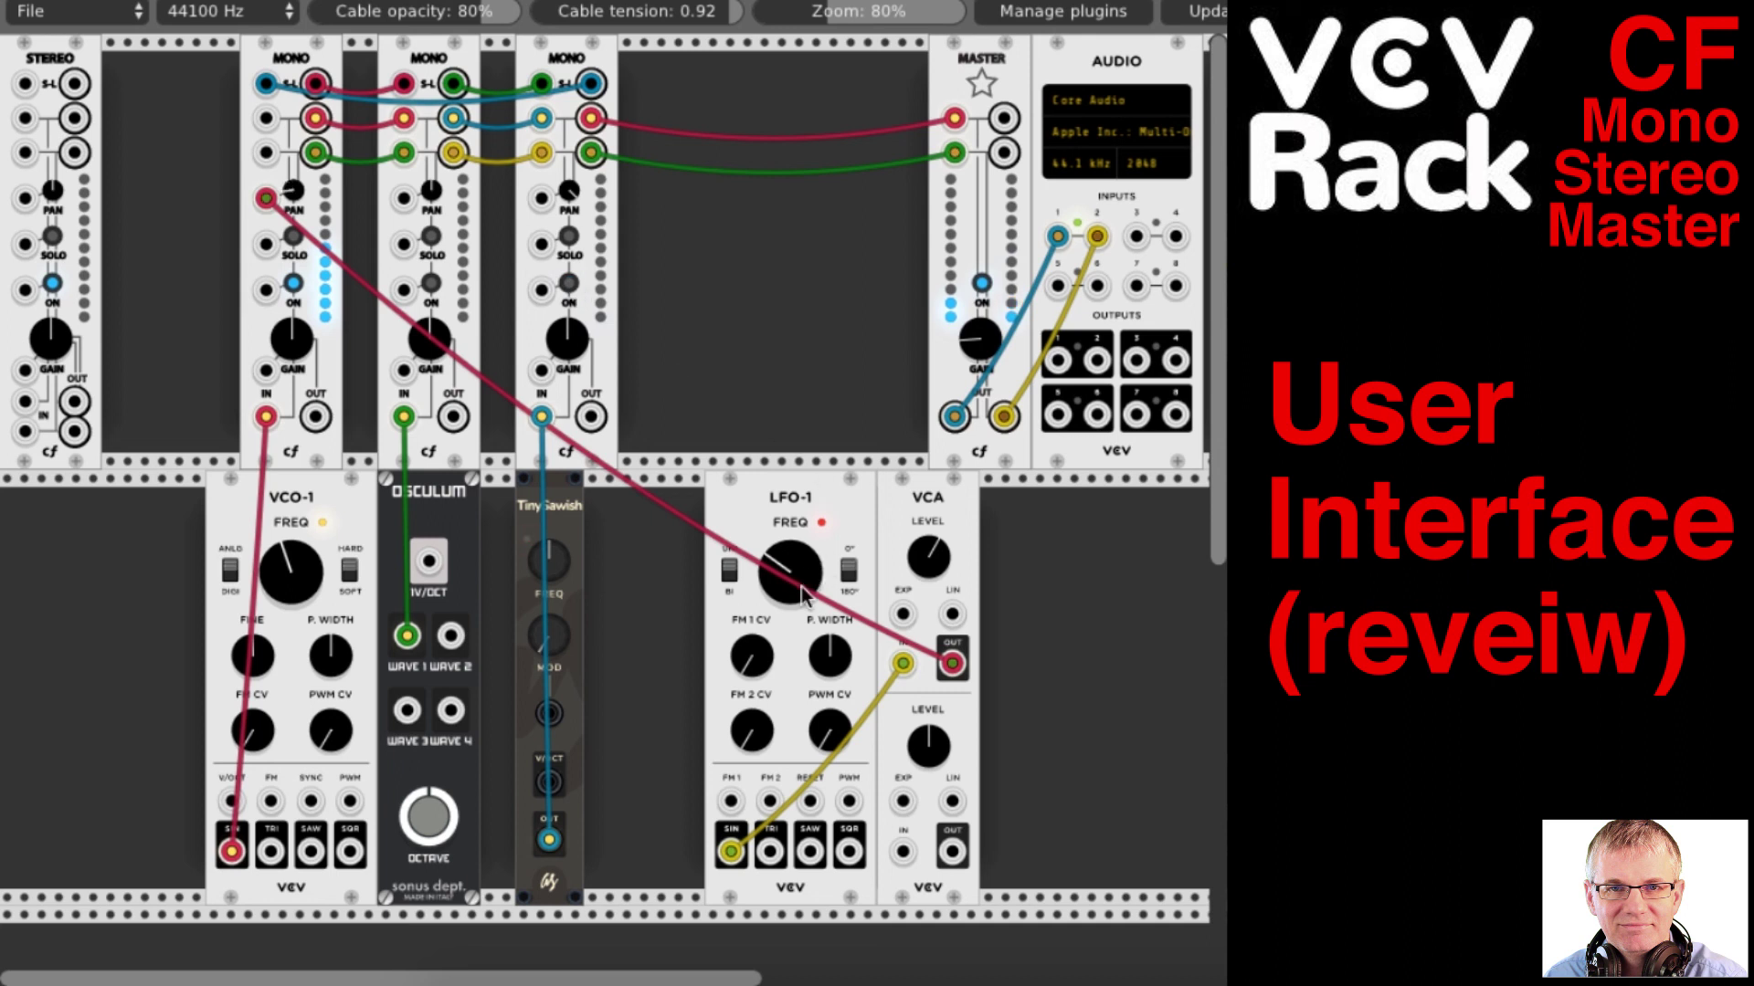
Raise the LFO-1 frequency and adjust the upper VCA level to vary the speed and depth of the pan modulation
left_click_drag(802, 594, 802, 583)
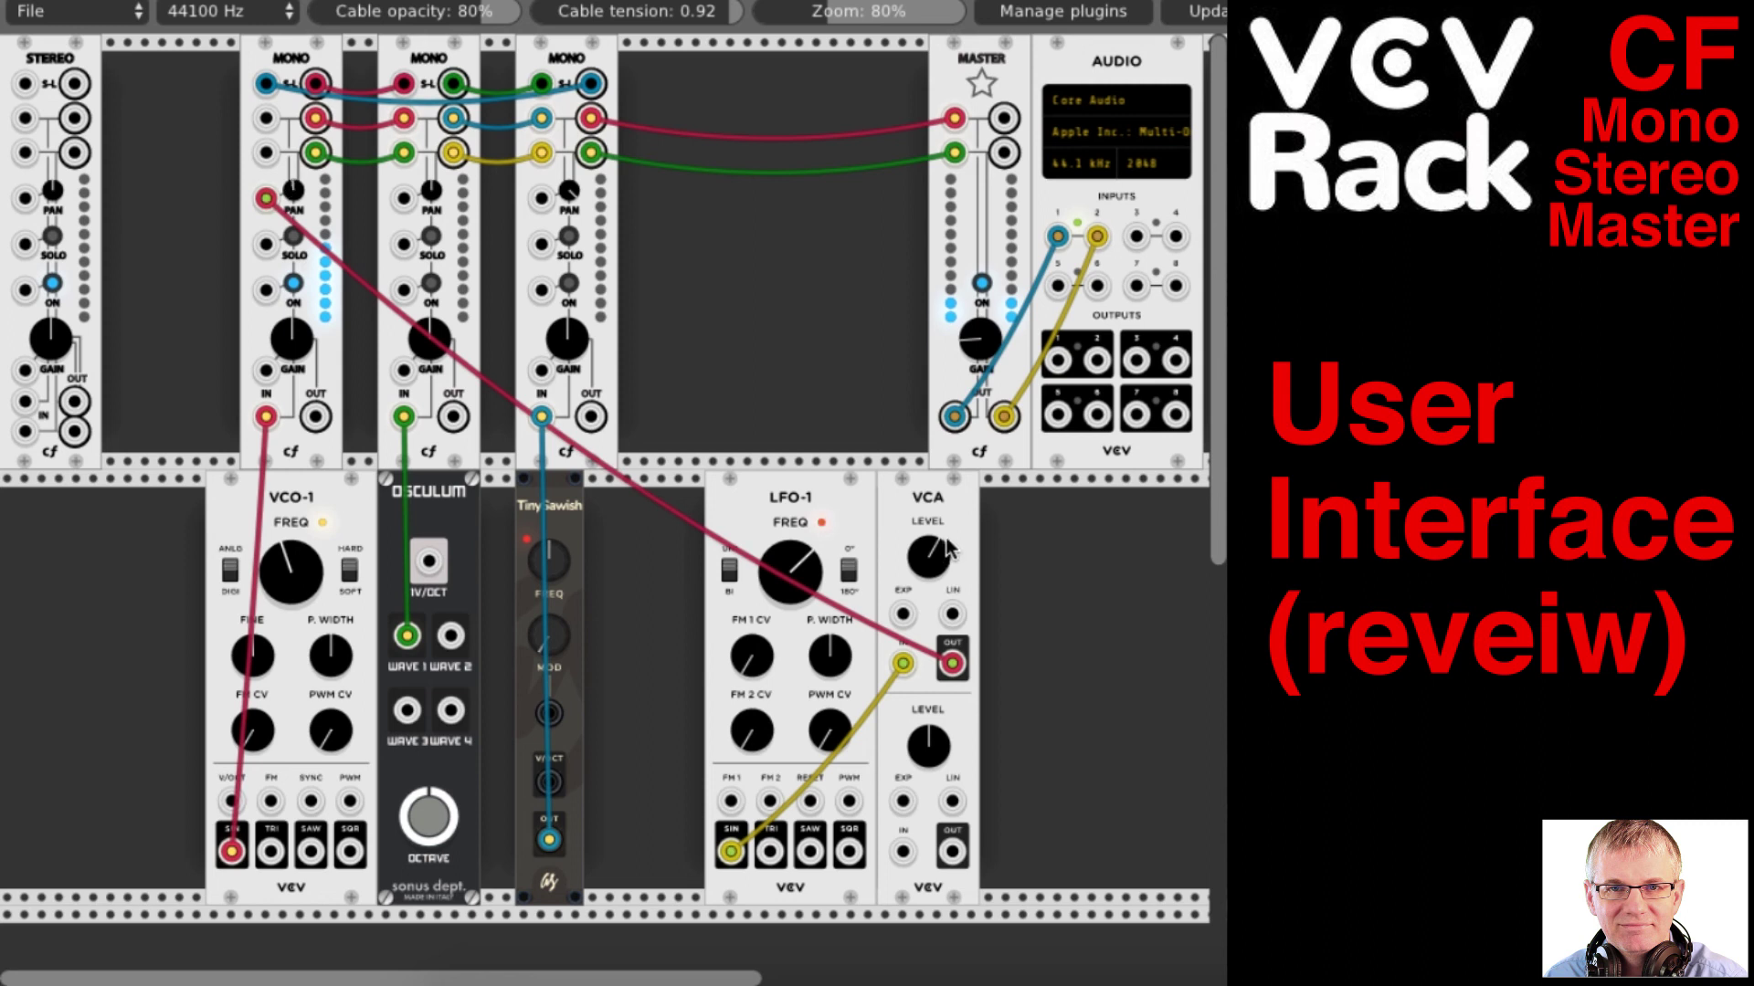
left_click_drag(929, 559, 929, 554)
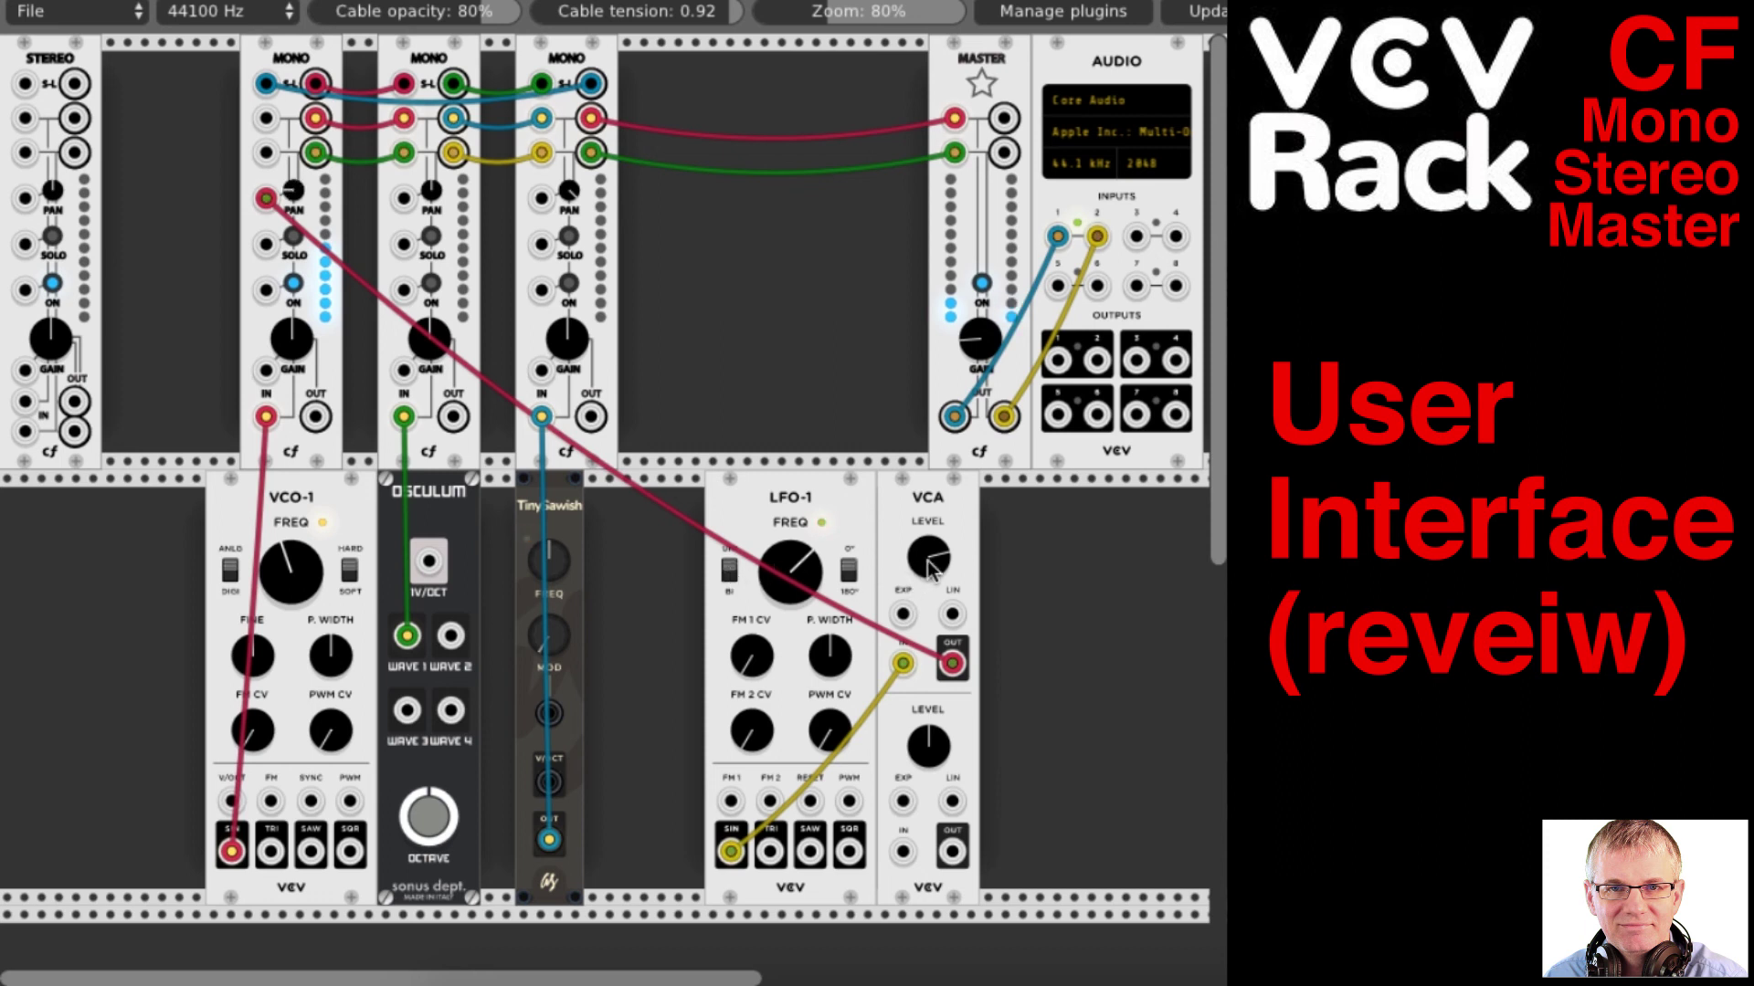
left_click_drag(915, 571, 928, 563)
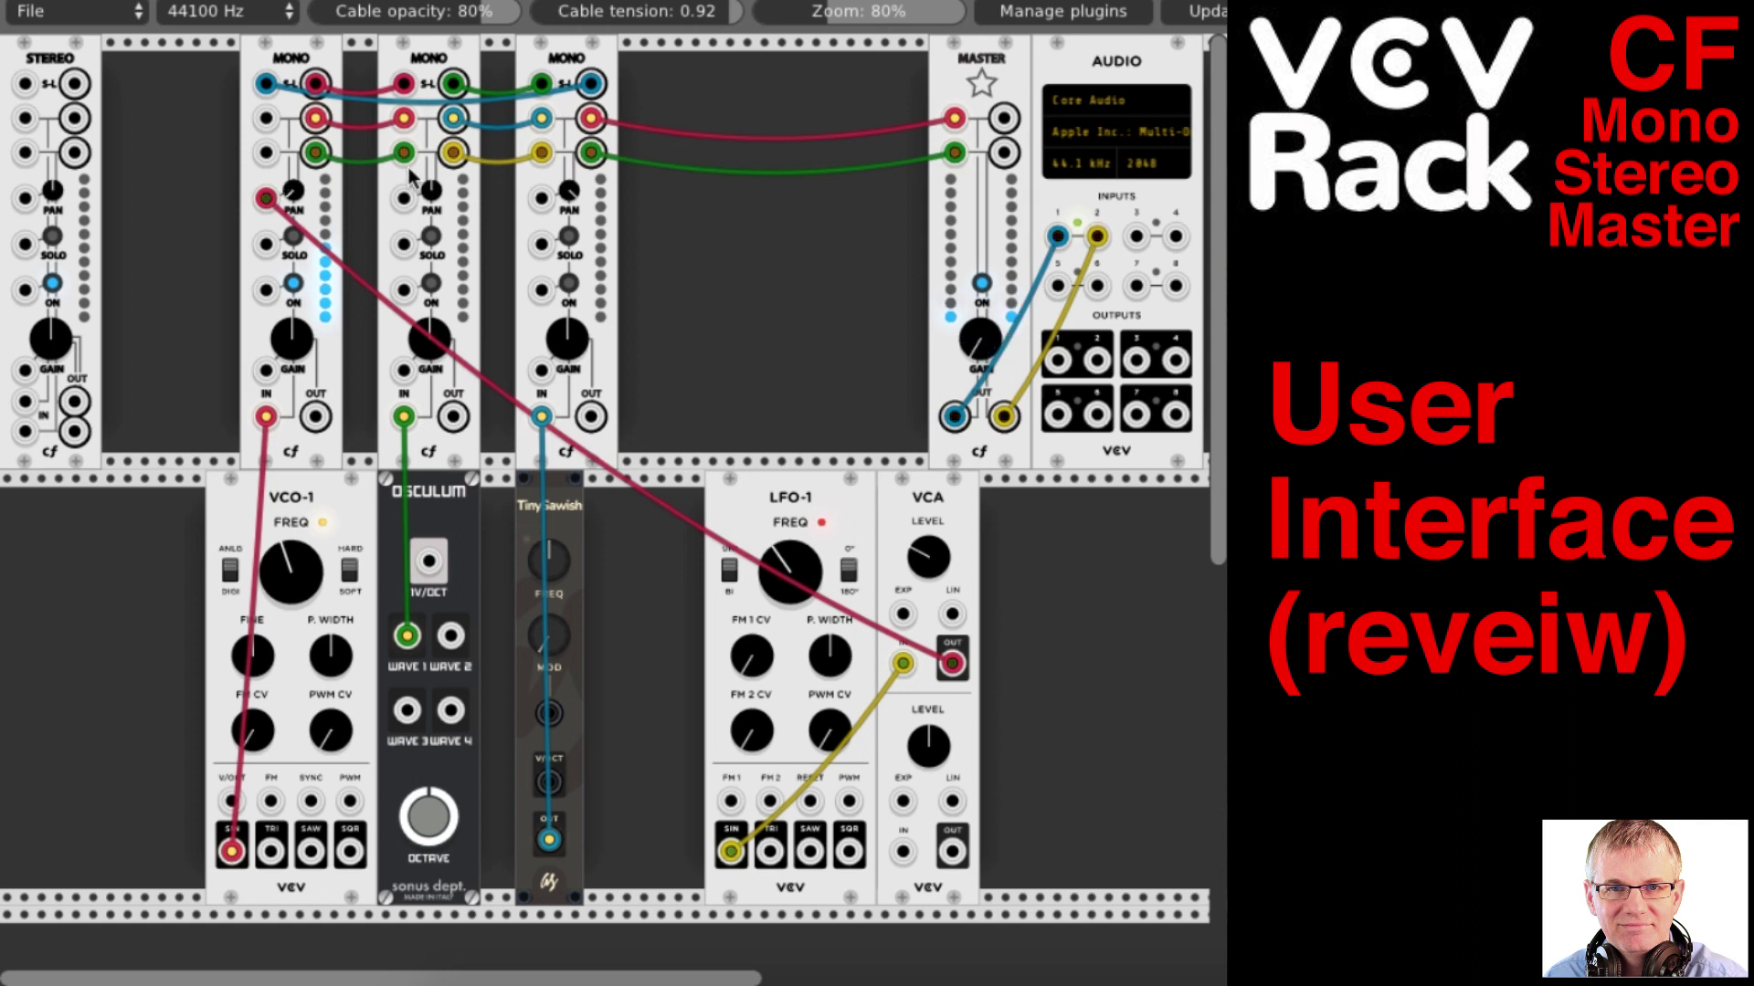
Unplug the VCA cable from the first Mono's pan CV input and switch the second and third Monos back on
left_click_drag(266, 199, 699, 274)
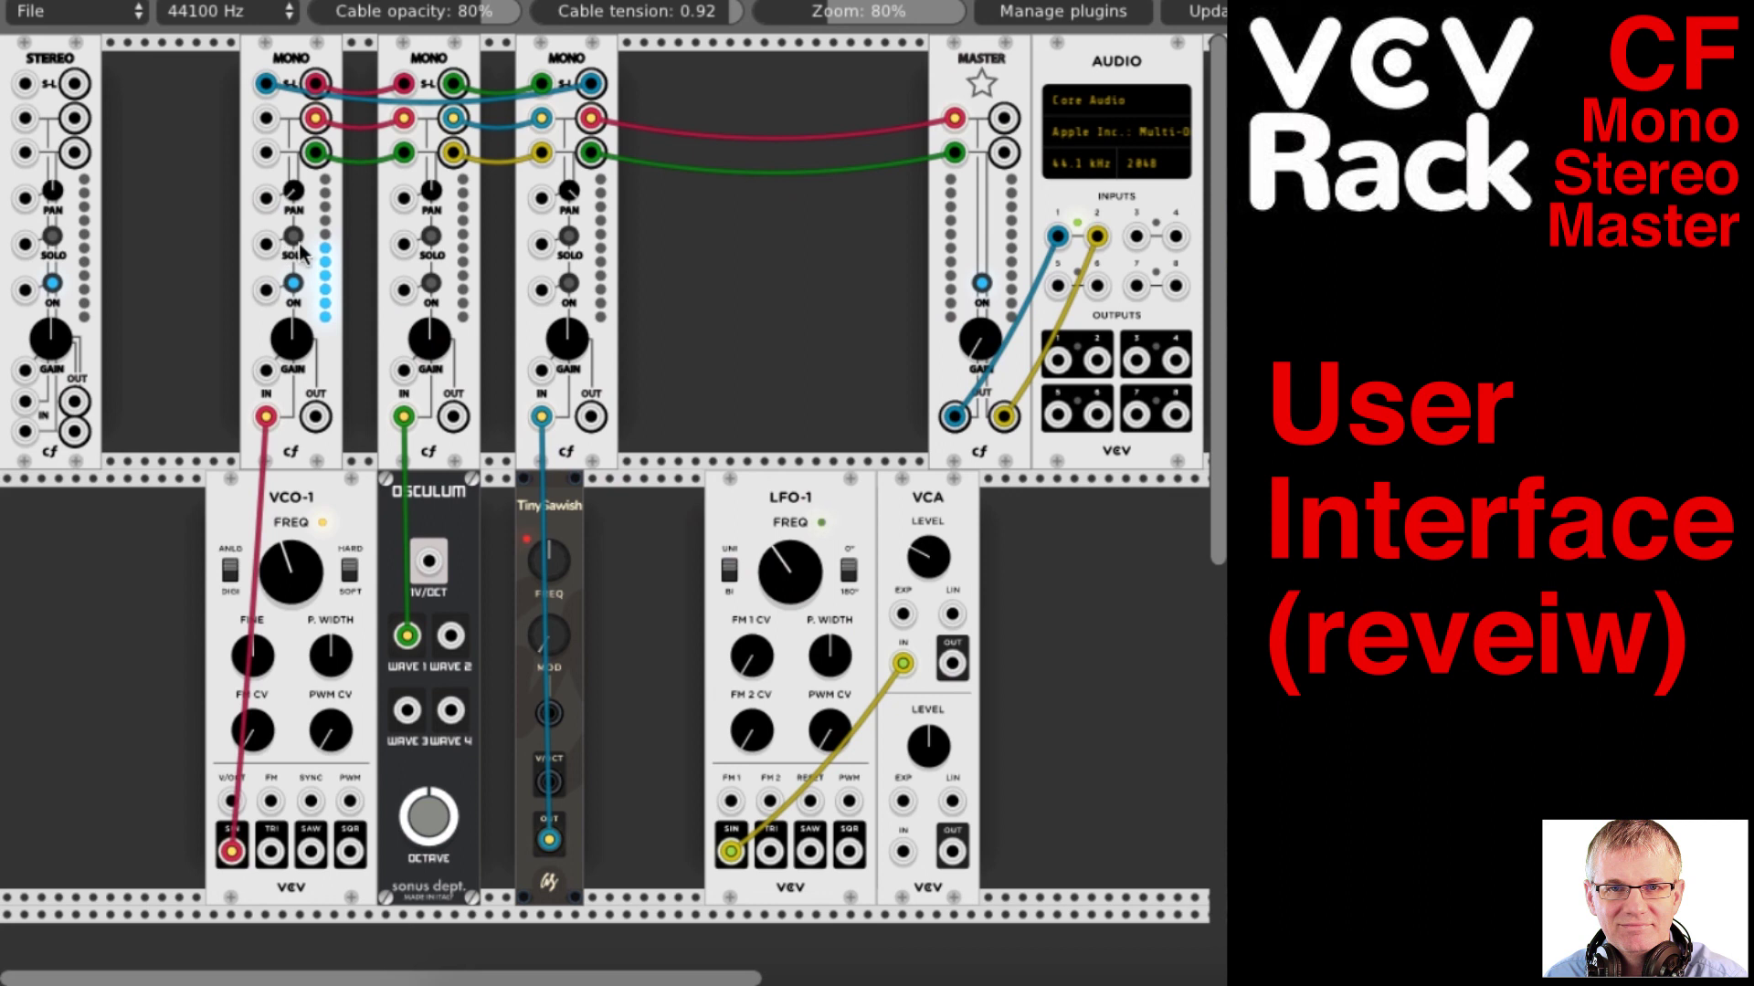
left_click(437, 288)
left_click(569, 285)
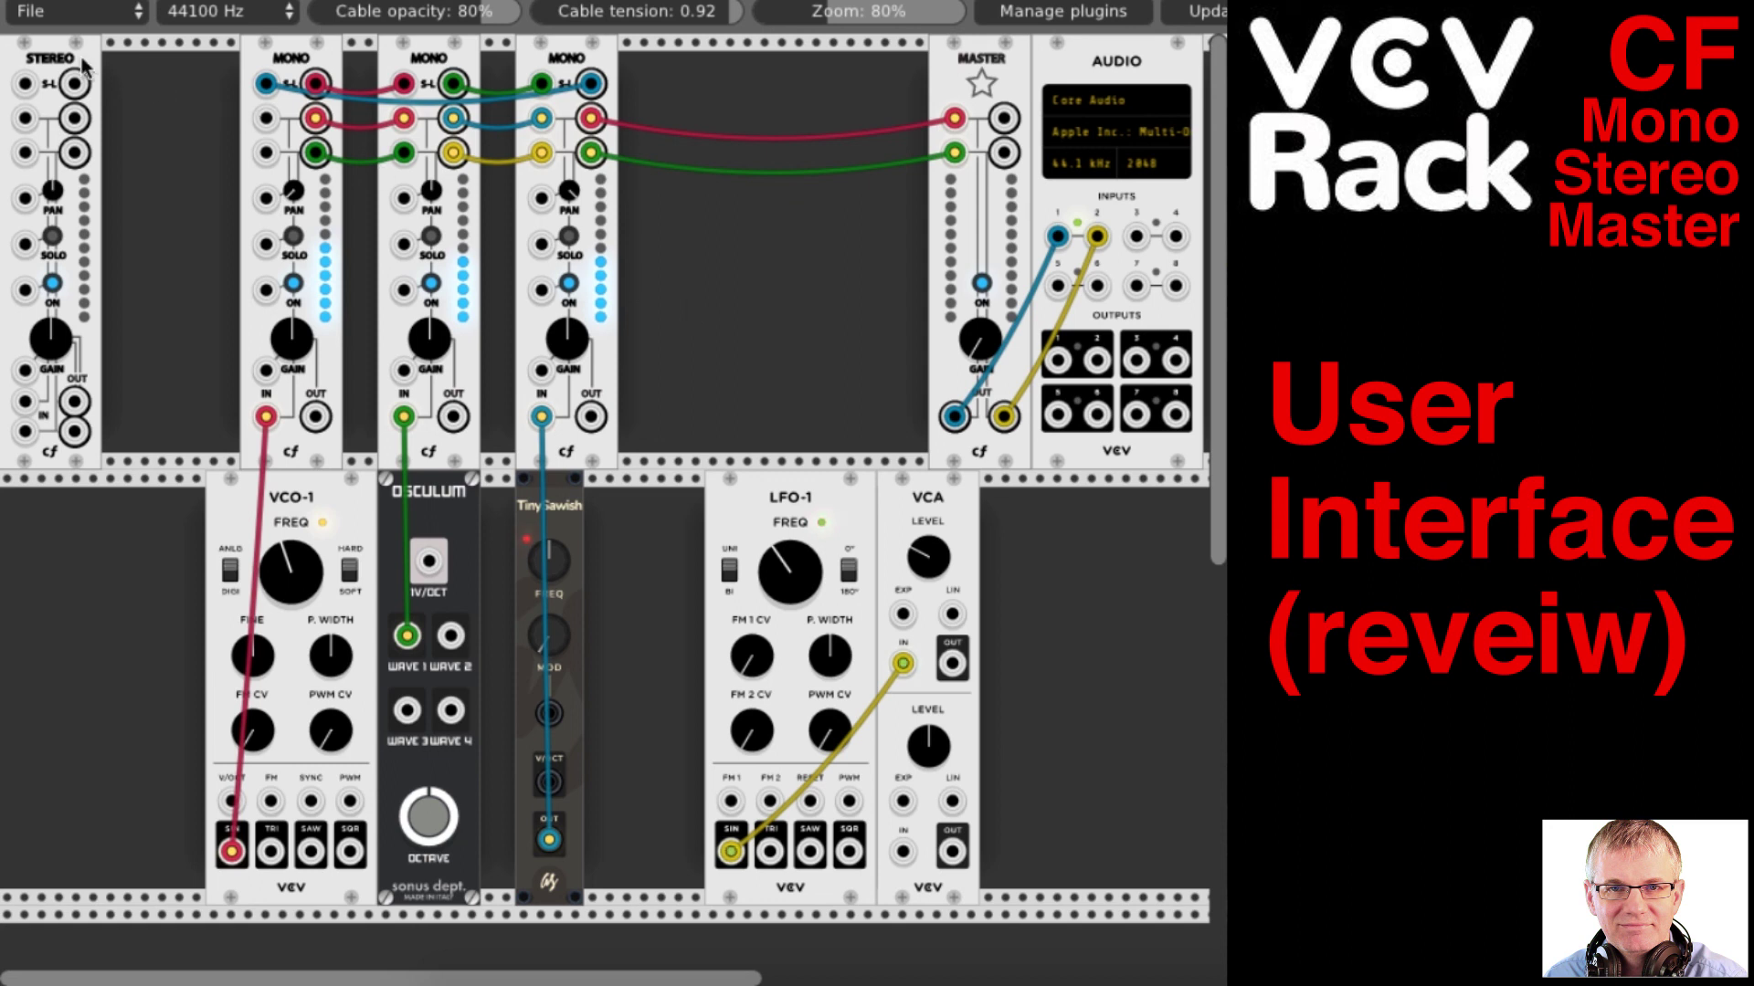
Move the Stereo module closer to the first Mono and patch its two audio link outputs into that Mono's link inputs
left_click_drag(48, 55, 174, 63)
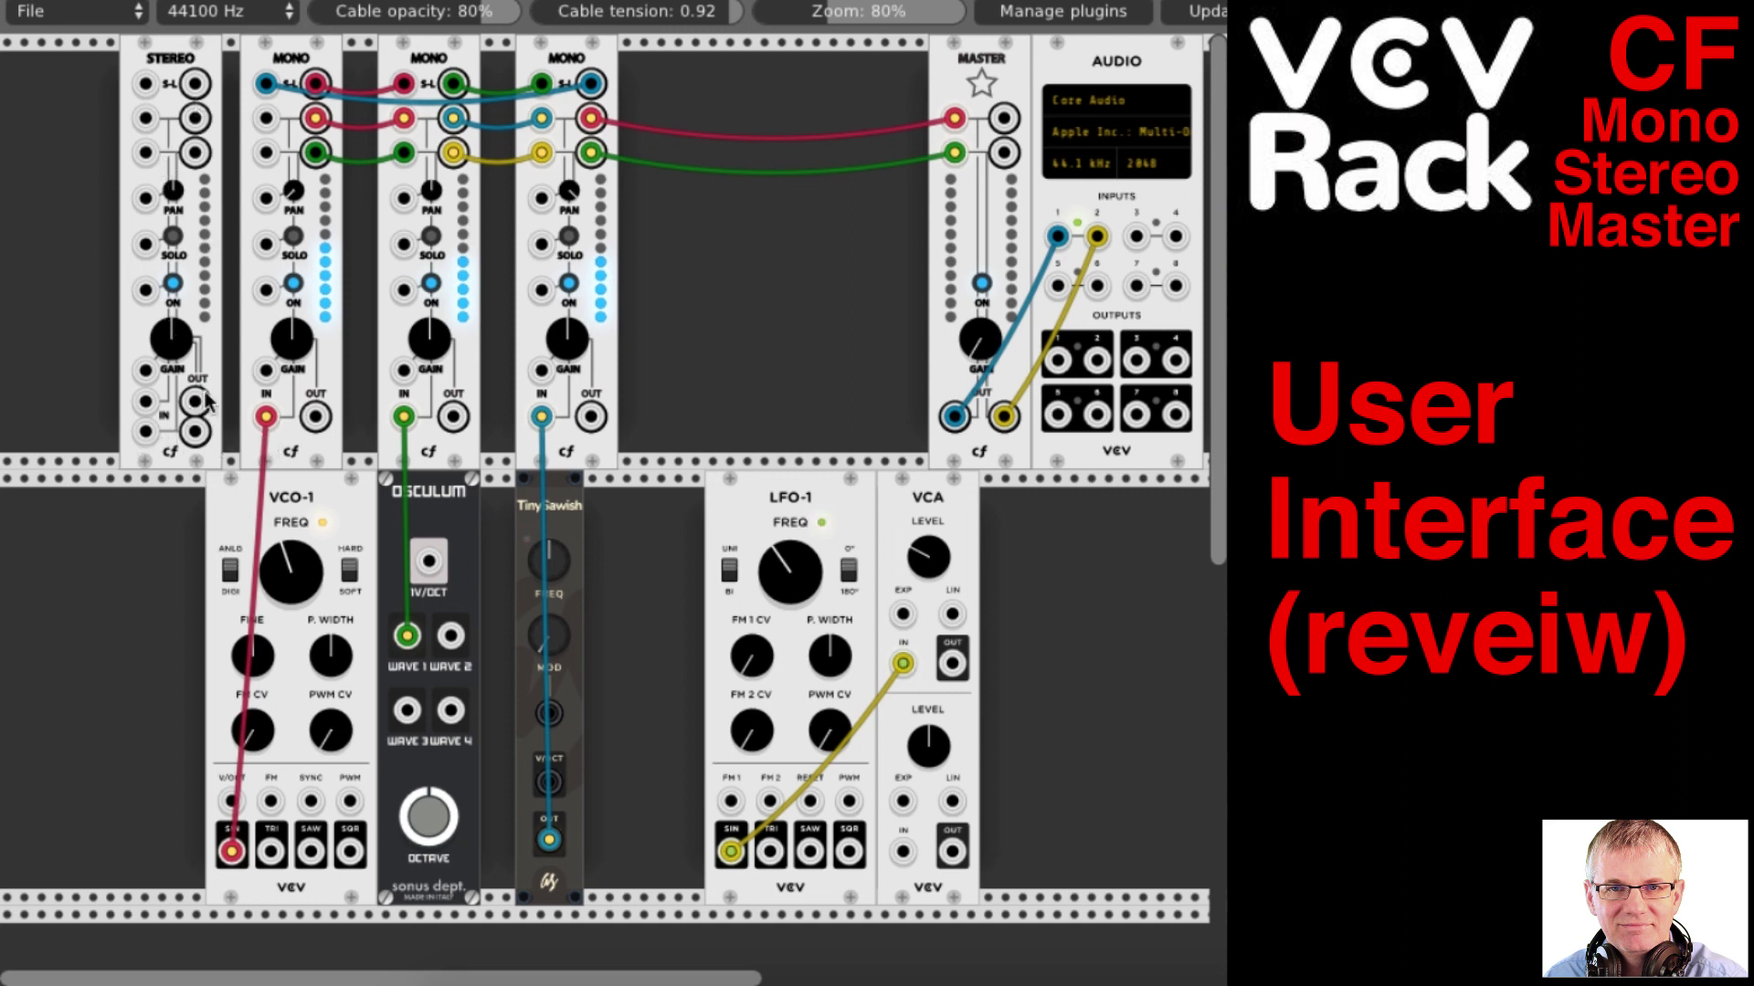
left_click_drag(206, 402, 249, 447)
left_click_drag(194, 118, 266, 153)
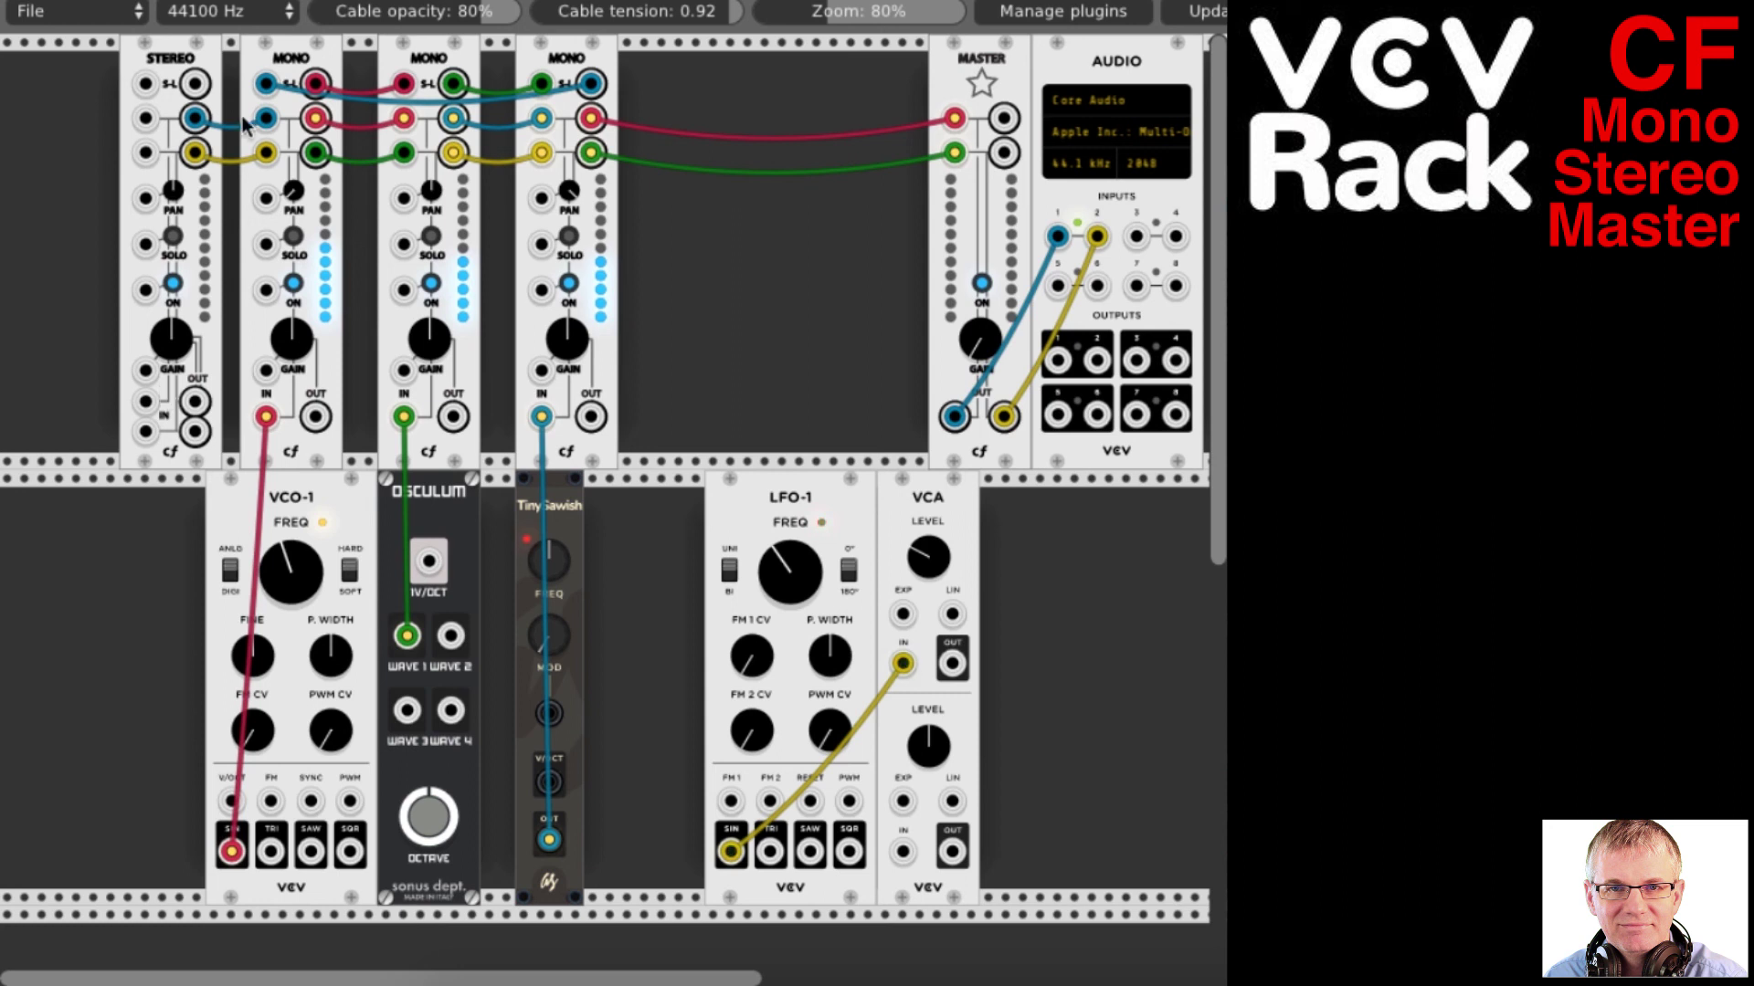
Move the third, second and first Monos toward the Master and place them directly side by side
left_click_drag(550, 60, 688, 62)
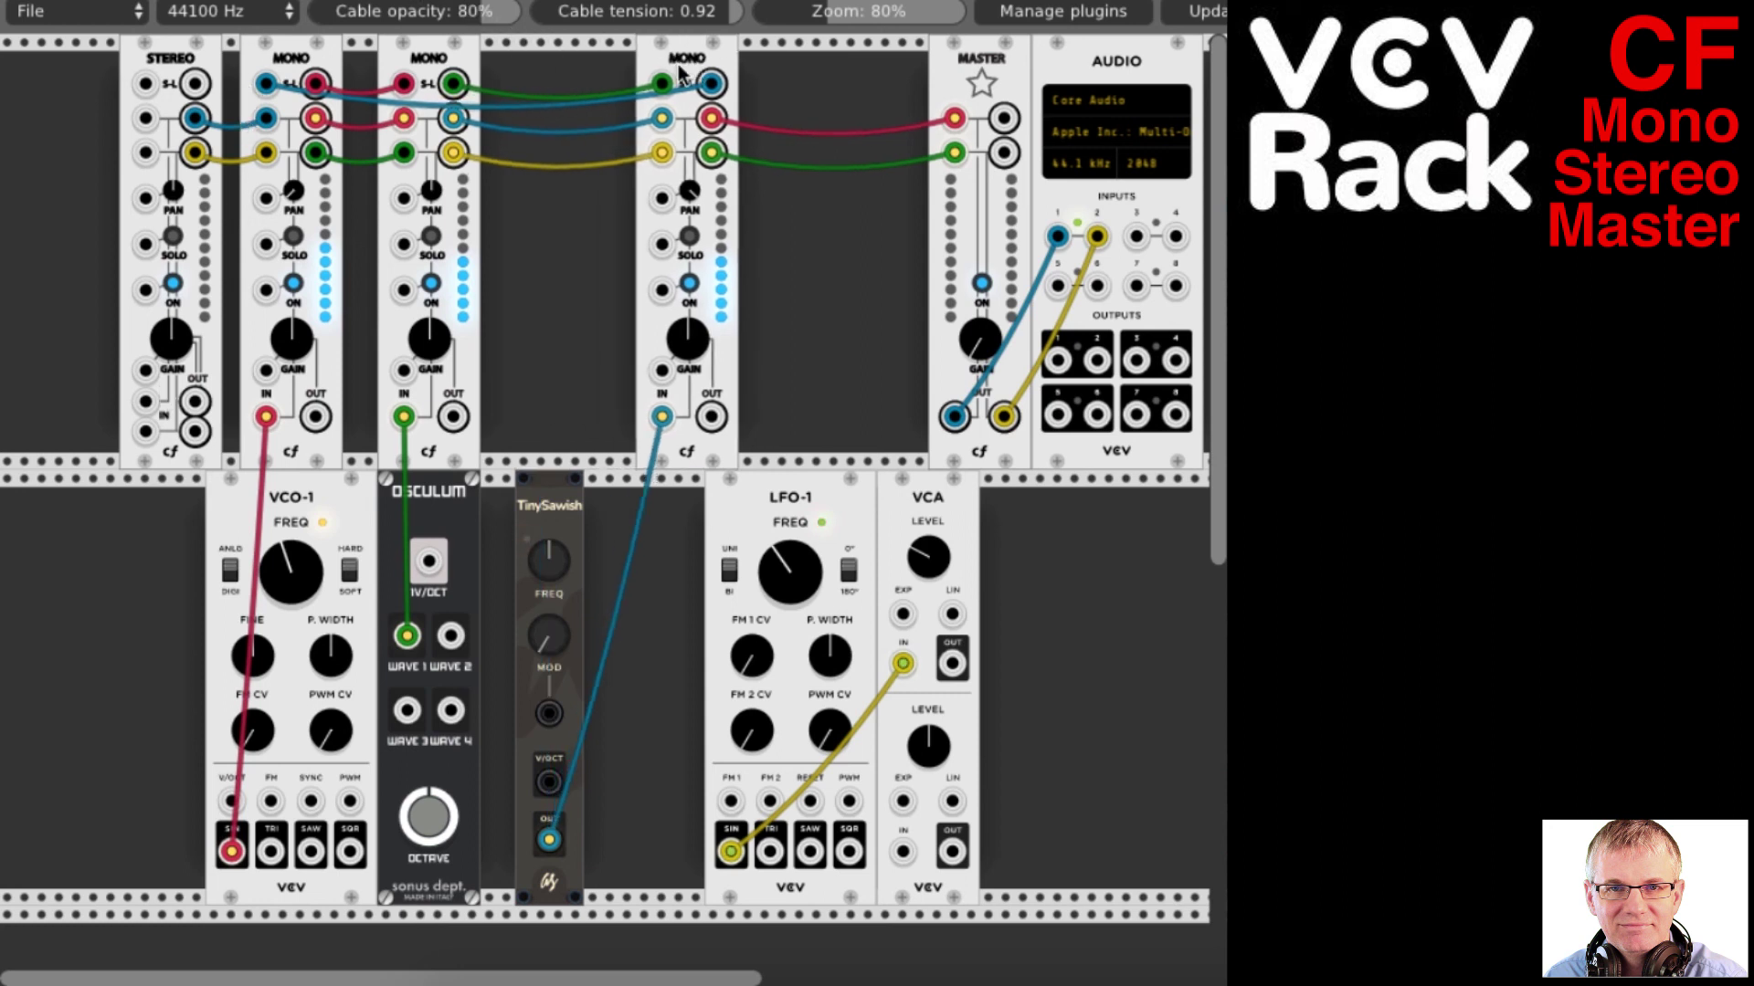
left_click_drag(438, 53, 625, 53)
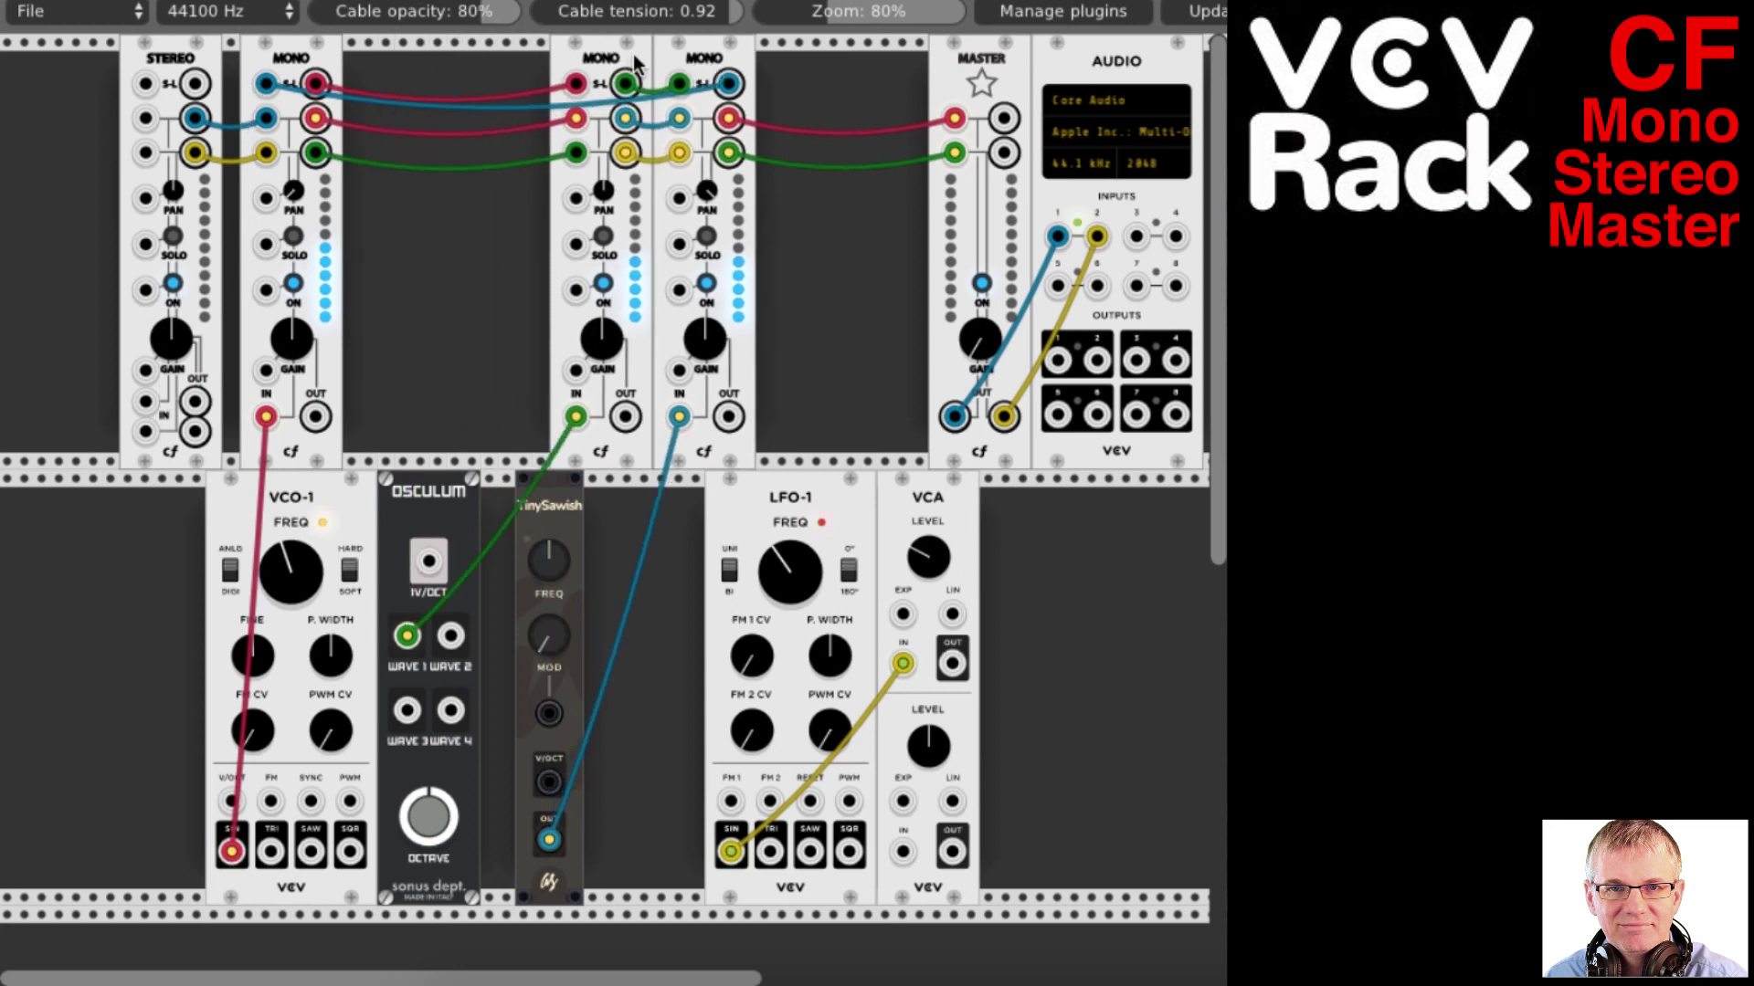
left_click_drag(338, 51, 519, 57)
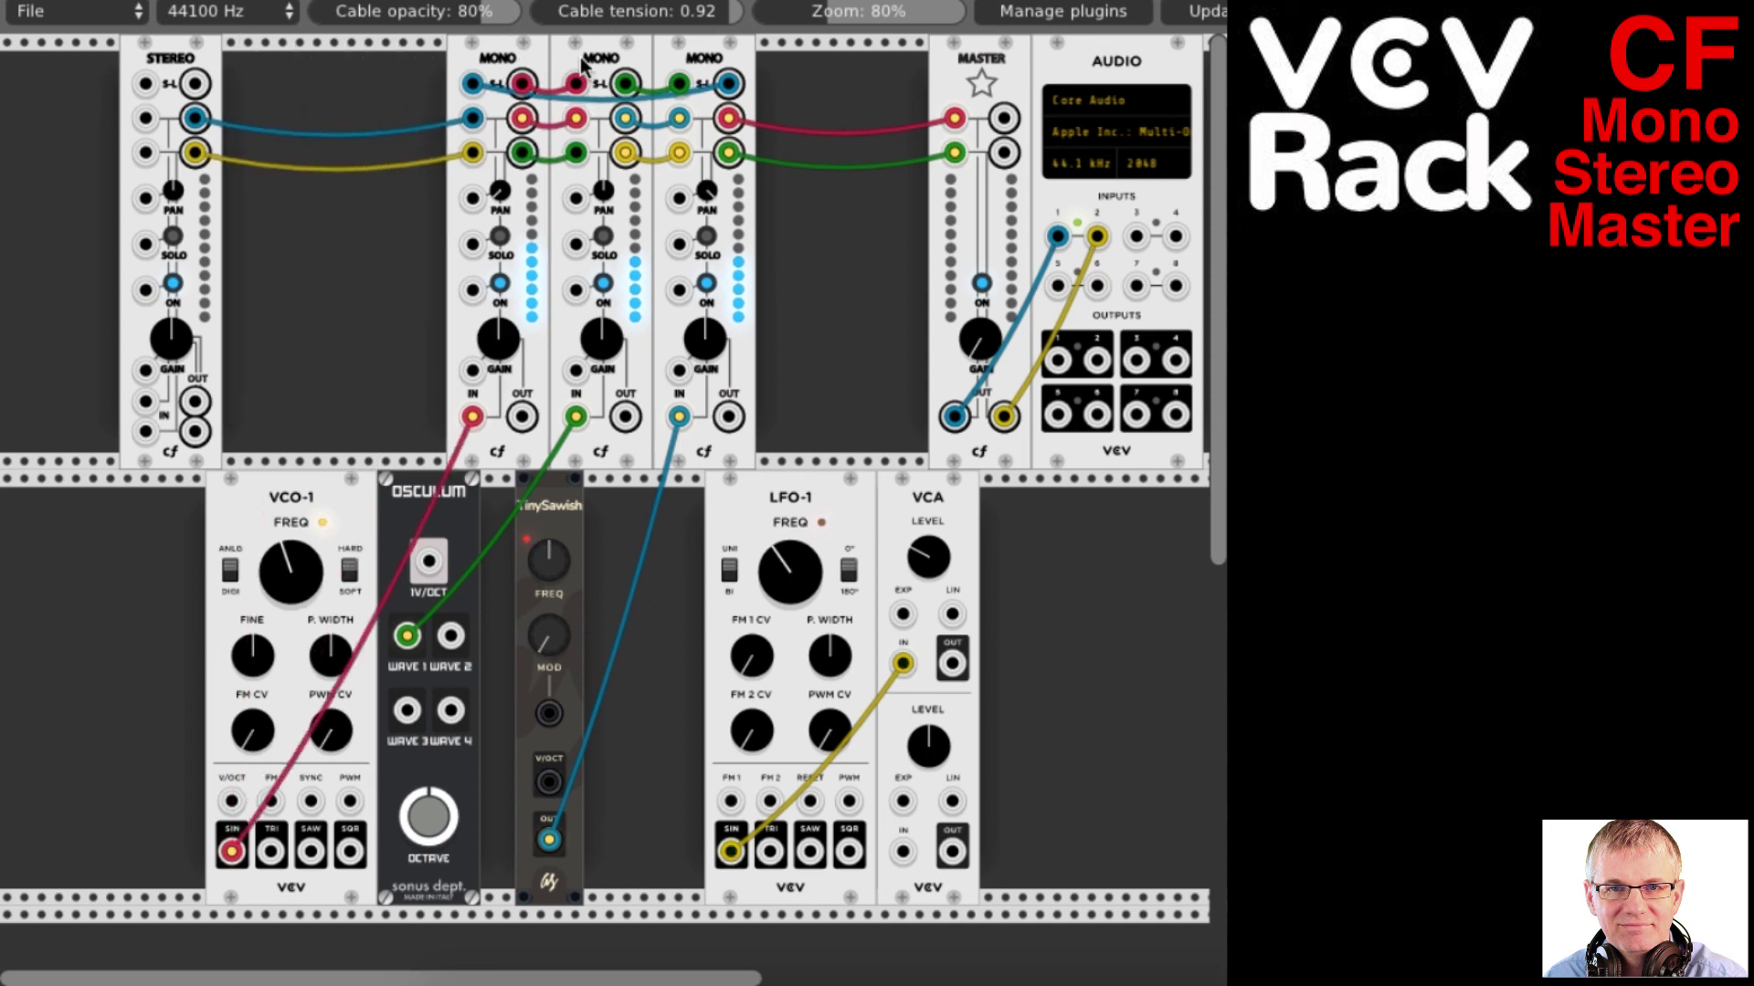